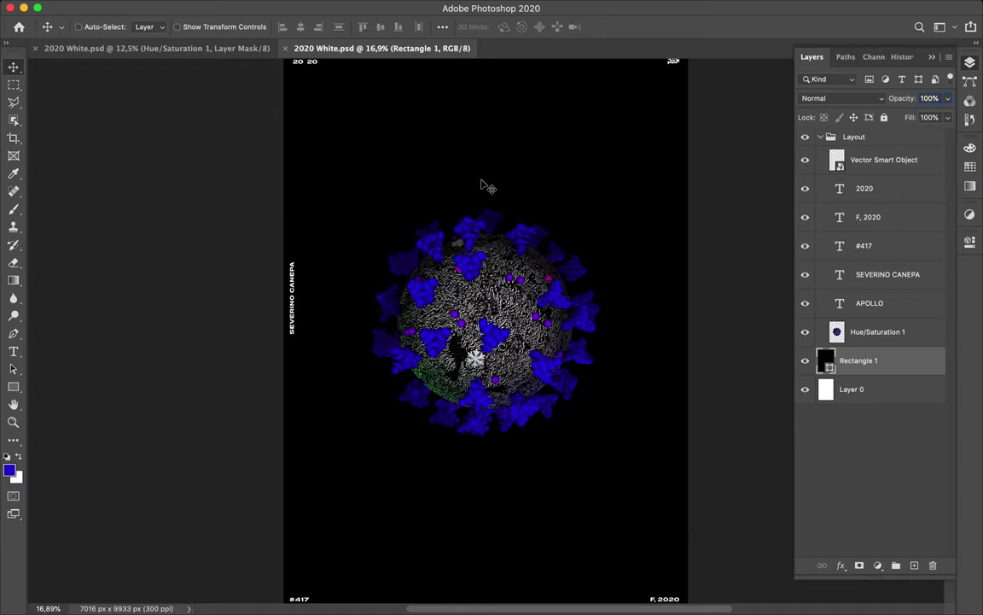
Fill the Rectangle 1 background with bright green from the swatches.
{"action": "key", "text": "a"}
{"action": "left_click", "coordinate": [203, 27]}
{"action": "left_click", "coordinate": [130, 99]}
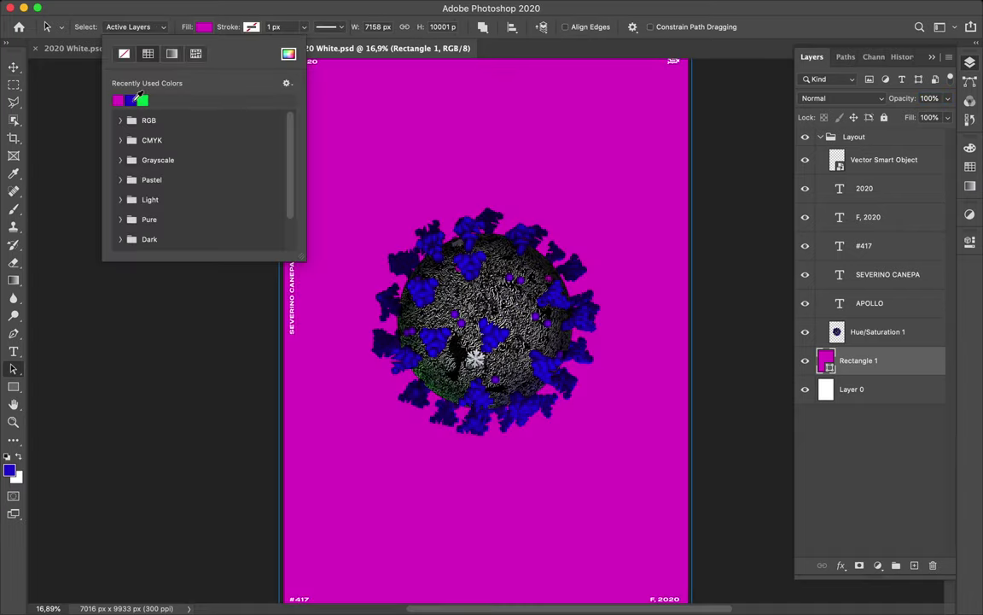
Nudge the virus image up and drag Hue/Saturation 1 out of the Layout group.
{"action": "key", "text": "v"}
{"action": "scroll", "coordinate": [486, 330], "scroll_direction": "down", "scroll_amount": 2}
{"action": "scroll", "coordinate": [486, 331], "scroll_direction": "down", "scroll_amount": 1}
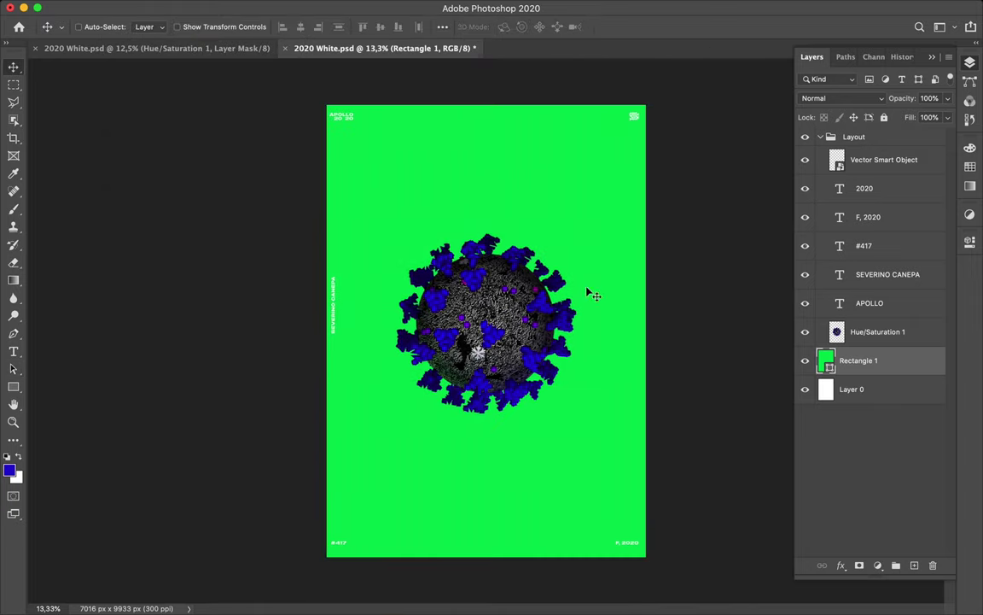
{"action": "left_click", "coordinate": [546, 307], "text": "ctrl"}
{"action": "left_click_drag", "start_coordinate": [524, 320], "coordinate": [525, 290]}
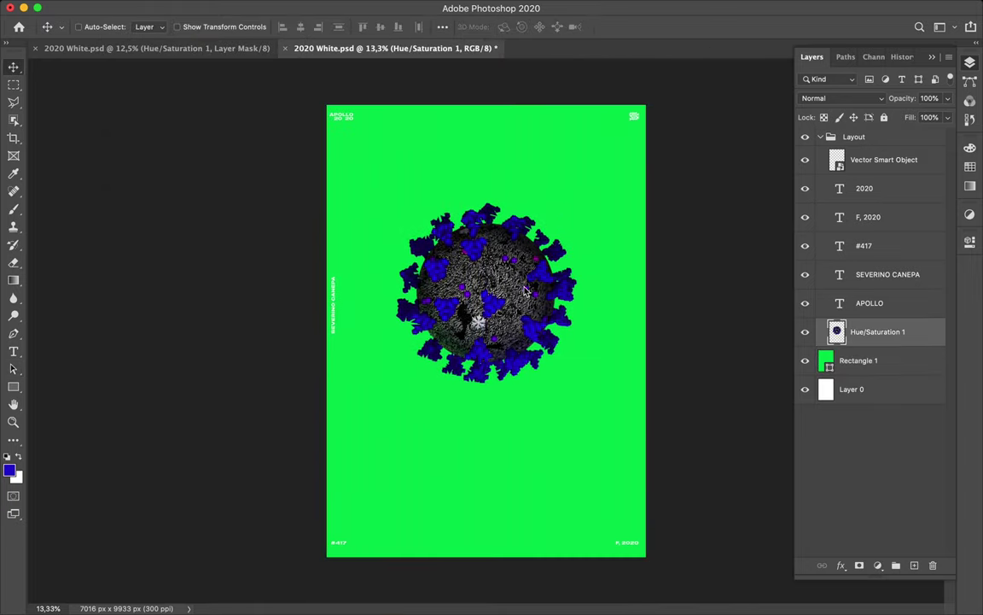
{"action": "left_click_drag", "start_coordinate": [525, 292], "coordinate": [525, 276]}
{"action": "left_click_drag", "start_coordinate": [861, 334], "coordinate": [862, 354]}
Add a text layer reading COR ONA VIR US on the poster.
{"action": "key", "text": "t"}
{"action": "left_click", "coordinate": [378, 429]}
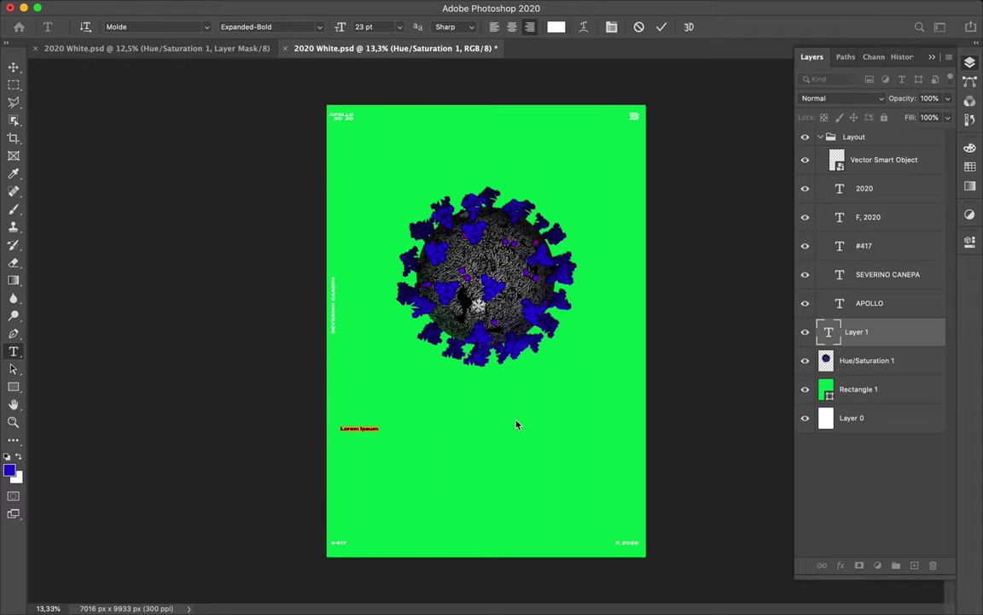
{"action": "type", "text": "CO"}
{"action": "key", "text": "Escape"}
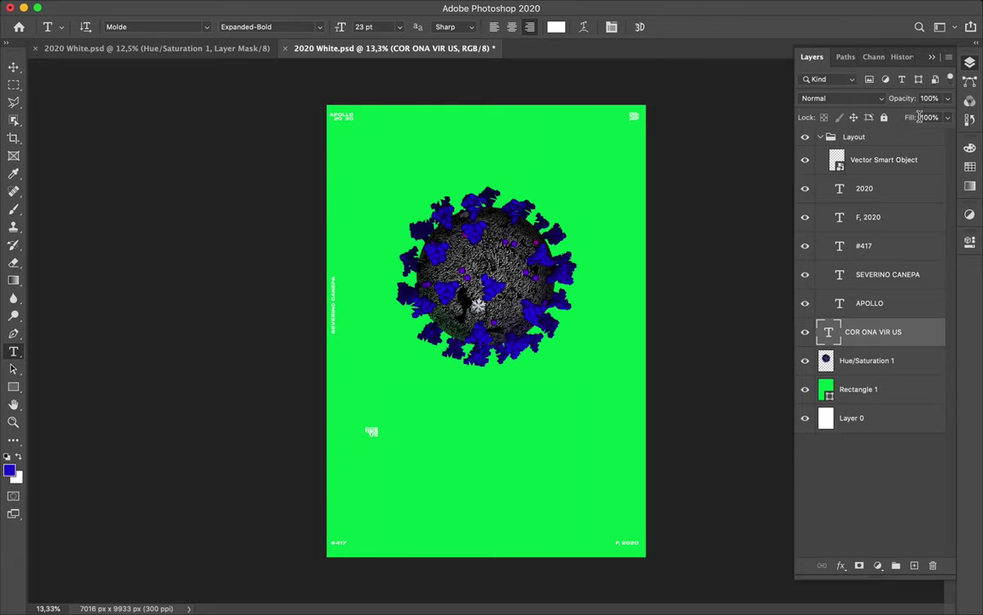
In the Character panel, set the text to 123 pt with 133 pt leading.
{"action": "left_click", "coordinate": [420, 7]}
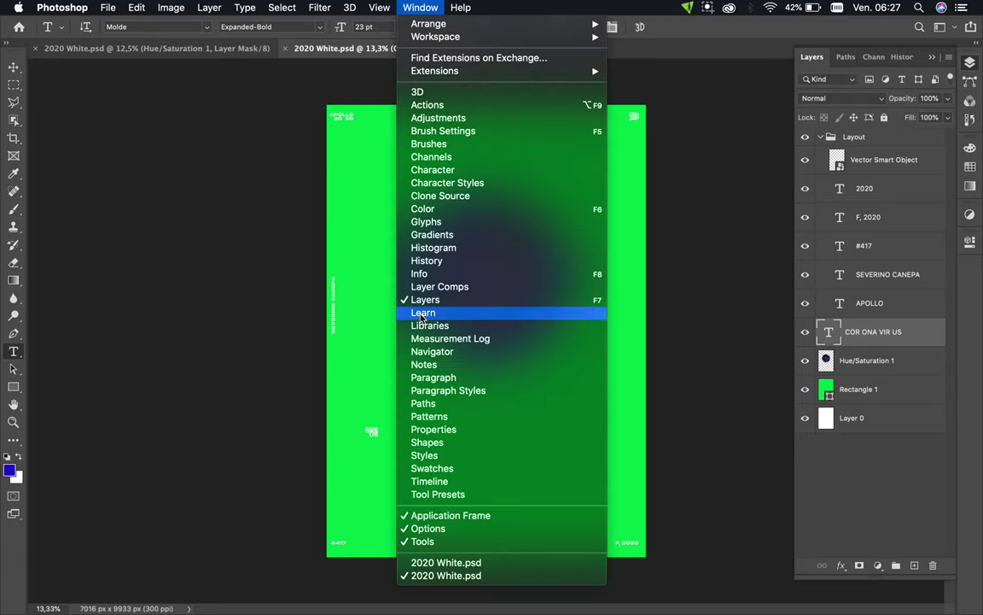
{"action": "left_click", "coordinate": [441, 175]}
{"action": "mouse_move", "coordinate": [798, 48]}
{"action": "left_mouse_down"}
{"action": "mouse_move", "coordinate": [812, 67]}
{"action": "mouse_move", "coordinate": [971, 138]}
{"action": "left_mouse_up"}
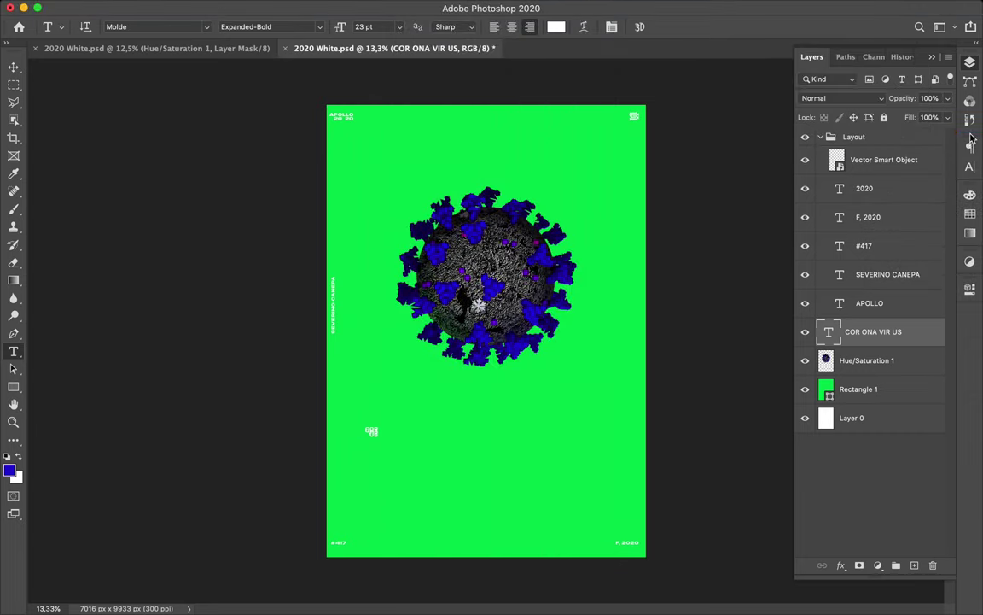
{"action": "left_click", "coordinate": [970, 168]}
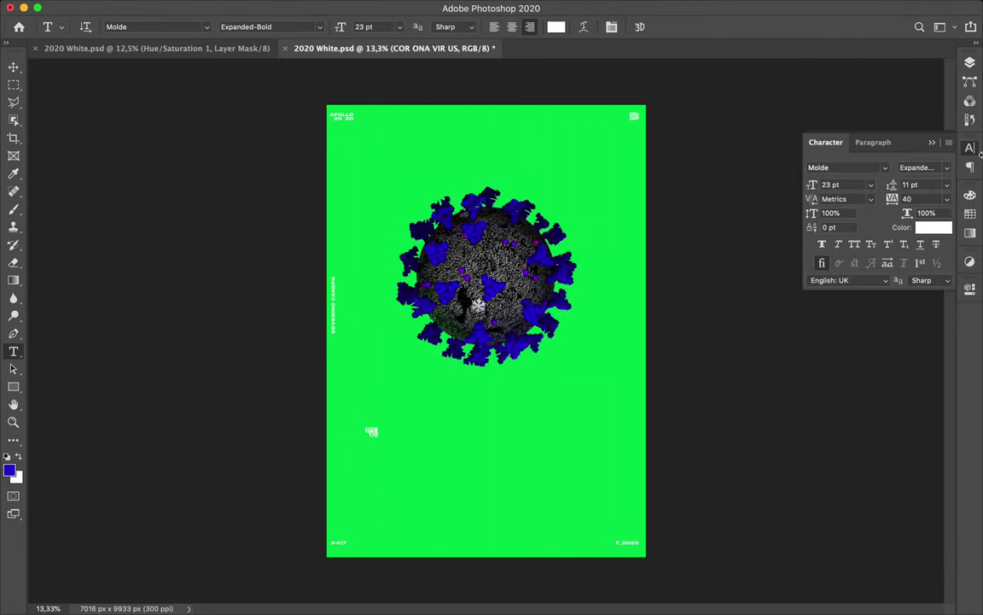
{"action": "type", "text": "33"}
{"action": "key", "text": "Return"}
{"action": "key", "text": "shift+Up"}
{"action": "key", "text": "shift+Up"}
{"action": "key", "text": "shift+Up"}
{"action": "key", "text": "shift+Up"}
{"action": "key", "text": "shift+Up"}
{"action": "key", "text": "shift+Up"}
{"action": "key", "text": "shift+Up"}
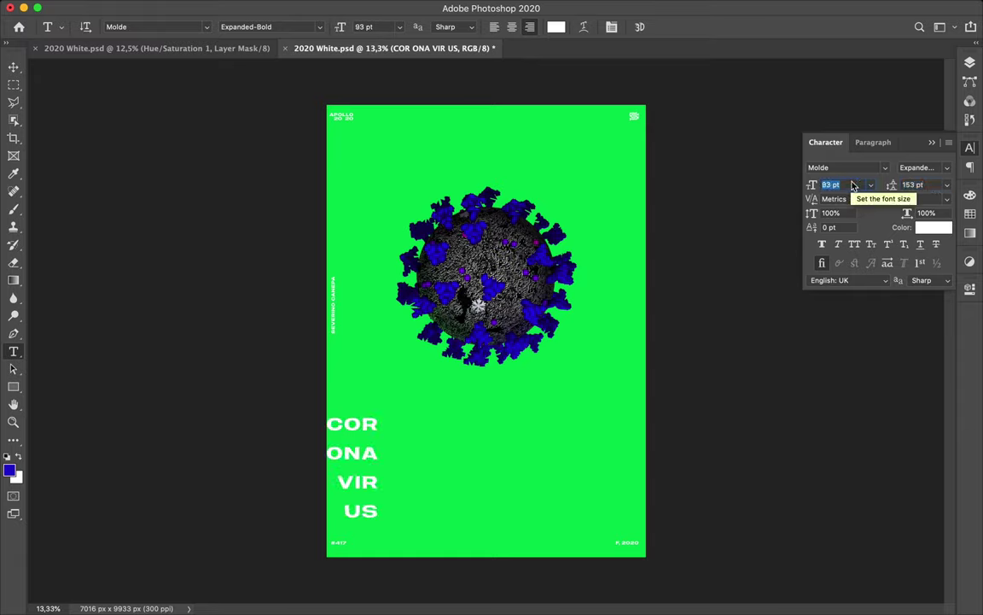
{"action": "key", "text": "shift+Up"}
{"action": "key", "text": "shift+Up"}
{"action": "key", "text": "Tab"}
{"action": "key", "text": "shift+Down"}
{"action": "key", "text": "shift+Down"}
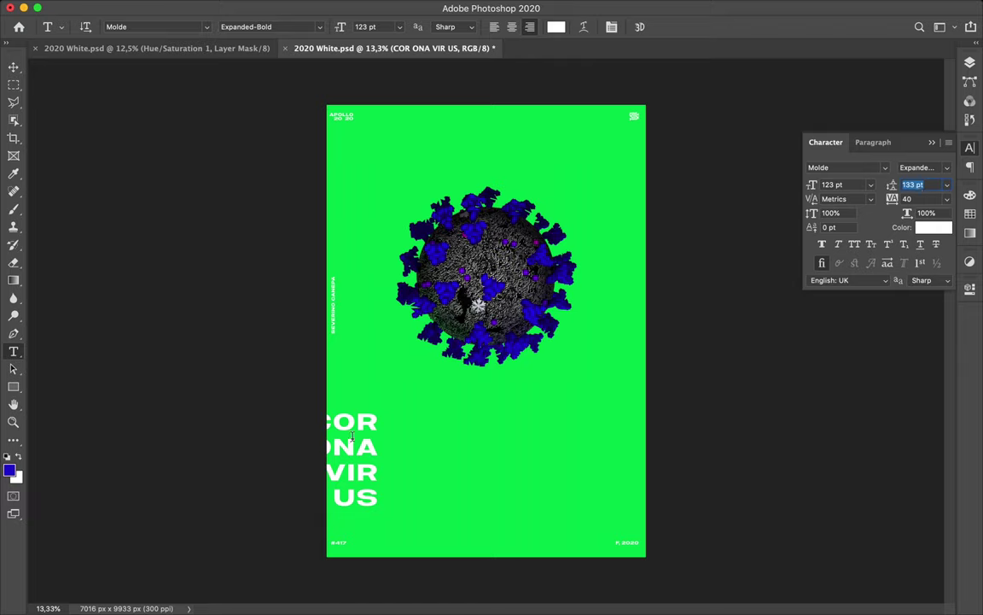
Move the text block to the poster's lower left and Alt-drag a copy to its right.
{"action": "left_click", "coordinate": [18, 70]}
{"action": "left_click_drag", "start_coordinate": [357, 436], "coordinate": [390, 435]}
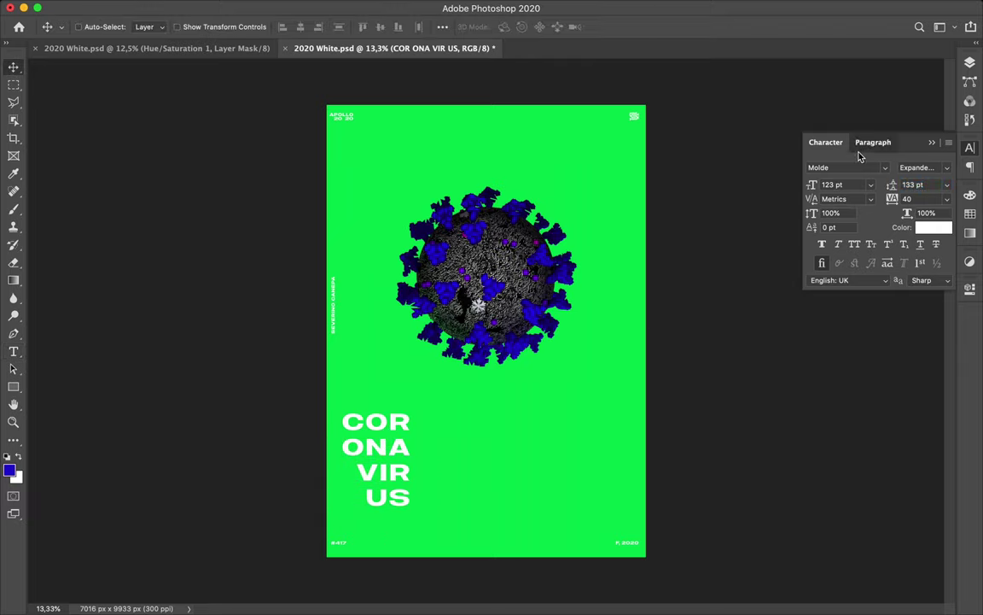
{"action": "left_click", "coordinate": [872, 142]}
{"action": "mouse_move", "coordinate": [446, 423]}
{"action": "left_mouse_down"}
{"action": "mouse_move", "coordinate": [466, 448]}
{"action": "mouse_move", "coordinate": [458, 447]}
{"action": "left_mouse_up"}
Add third and fourth copies of the COR ONA VIR US block to the right.
{"action": "key", "text": "ctrl+t"}
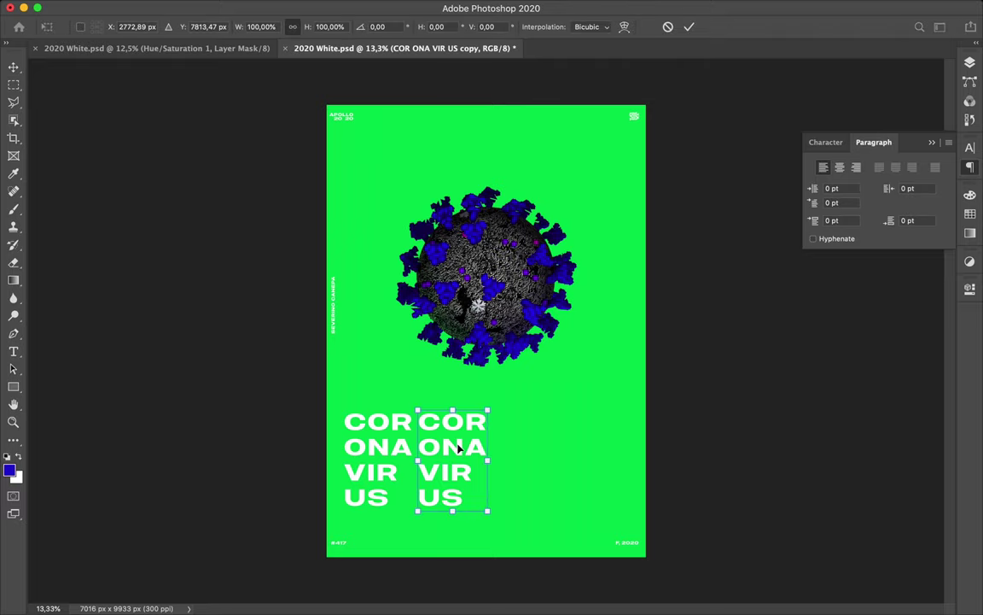
{"action": "key", "text": "Return"}
{"action": "left_click_drag", "start_coordinate": [458, 448], "coordinate": [599, 446]}
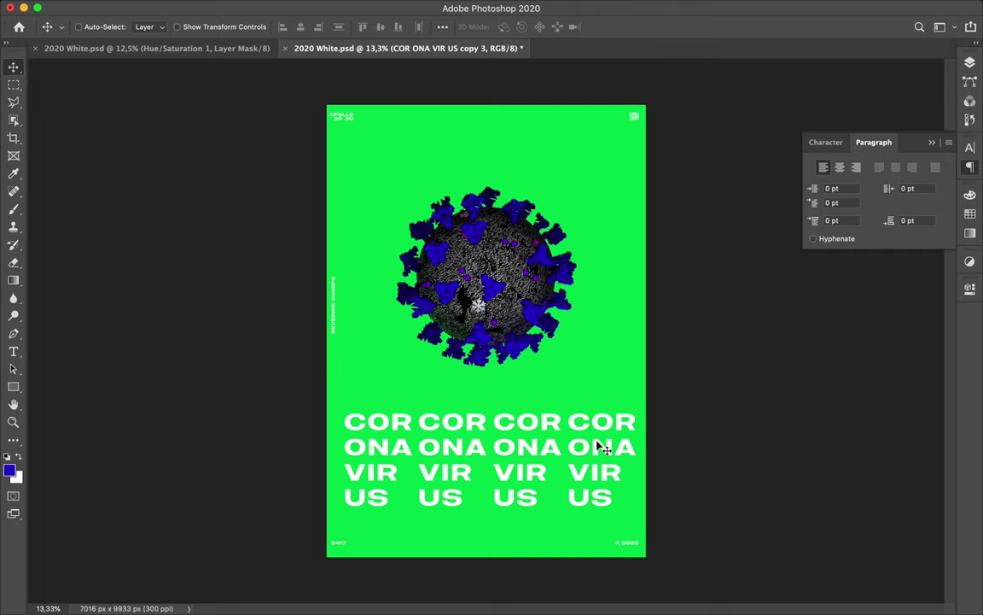
{"action": "left_click", "coordinate": [825, 141]}
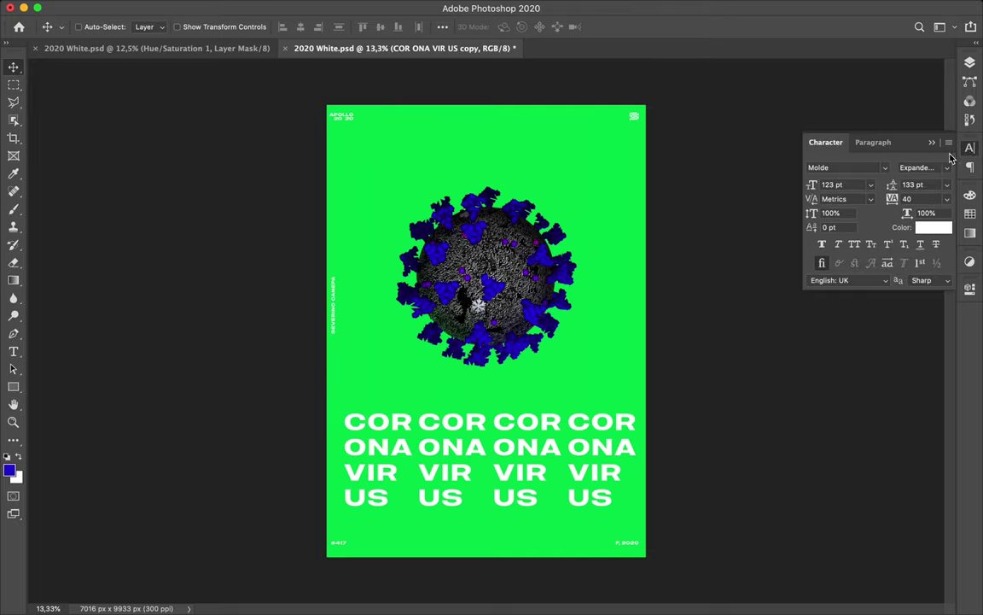
Make the second column Expanded-Ultralight and the fourth column Italic.
{"action": "left_click", "coordinate": [896, 164]}
{"action": "scroll", "coordinate": [888, 64], "scroll_direction": "up", "scroll_amount": 5}
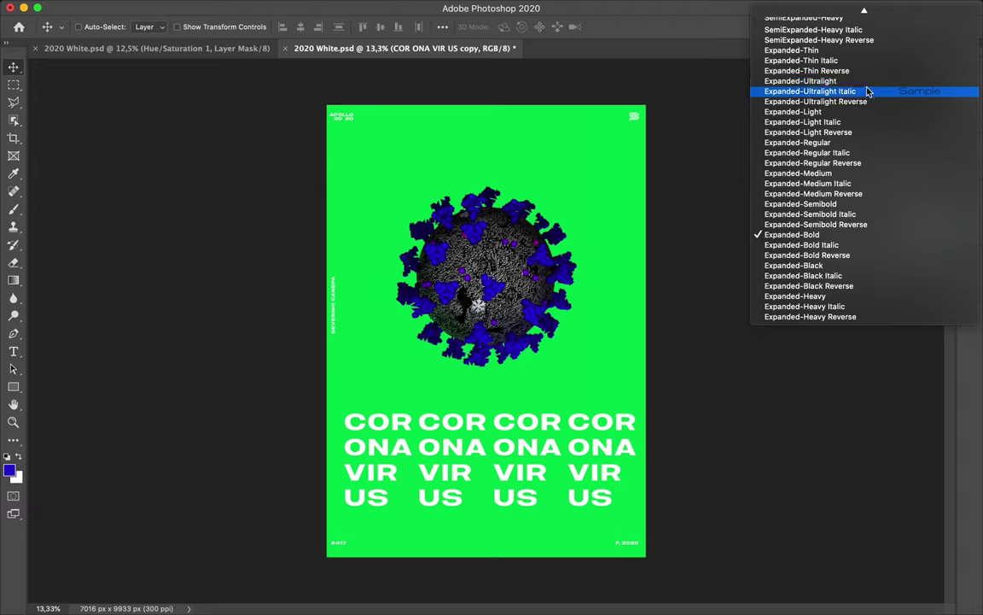
{"action": "left_click", "coordinate": [866, 127]}
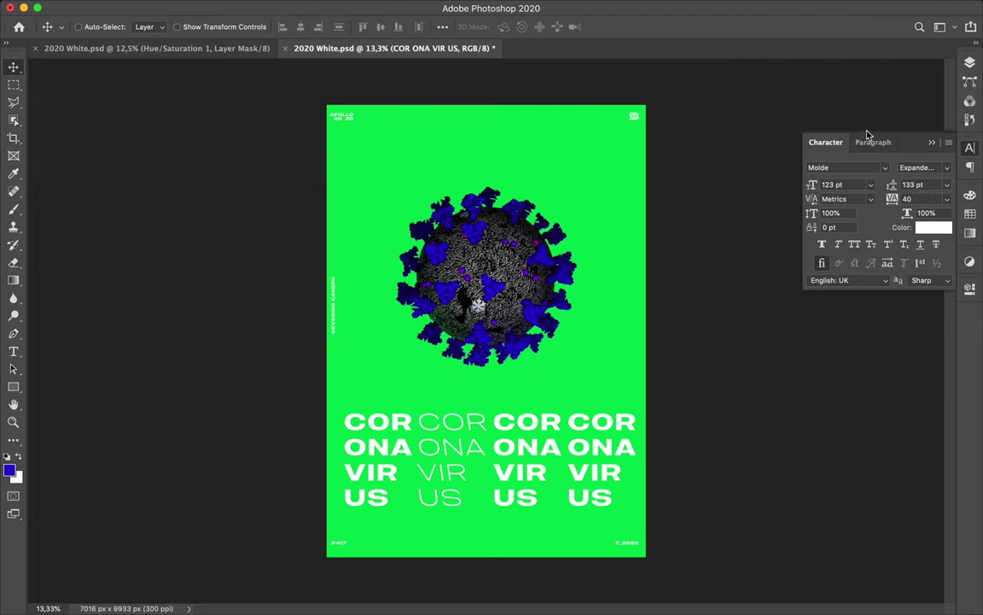
{"action": "left_click", "coordinate": [578, 432], "text": "ctrl"}
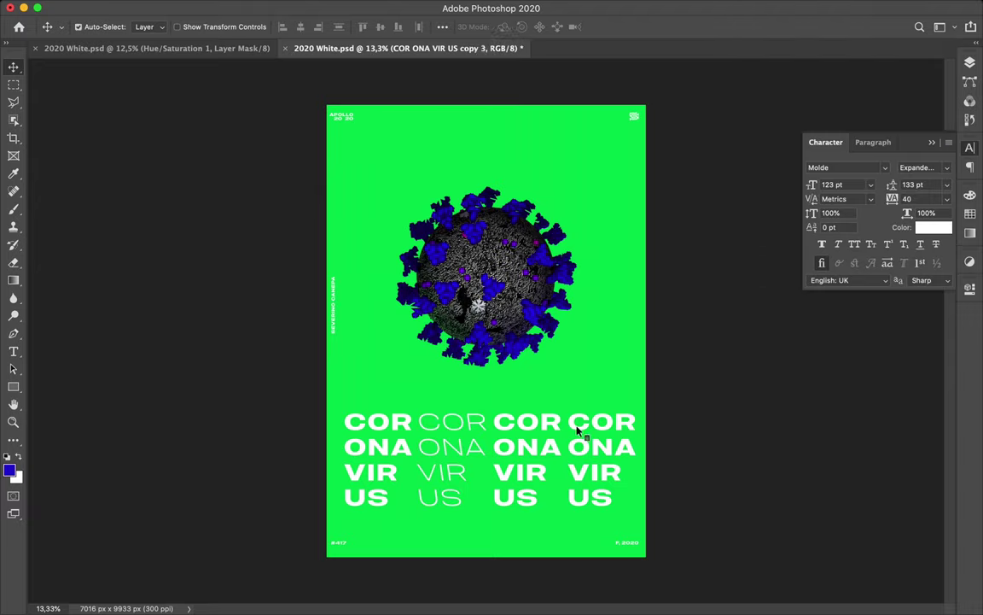
{"action": "left_click", "coordinate": [920, 166]}
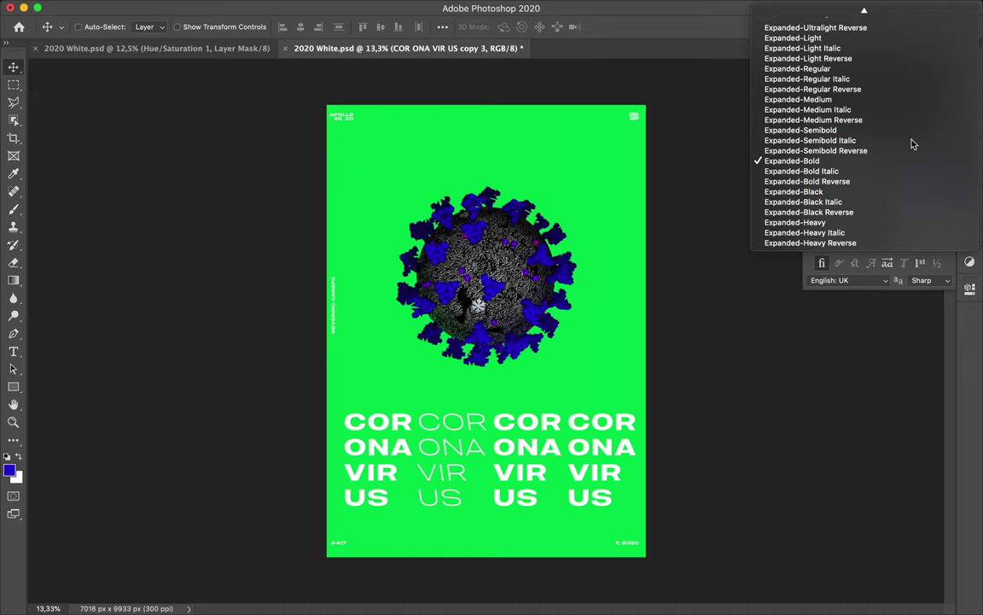
{"action": "left_click", "coordinate": [912, 145]}
Group the four text columns and centre them horizontally on the canvas.
{"action": "left_click", "coordinate": [497, 424], "text": "ctrl"}
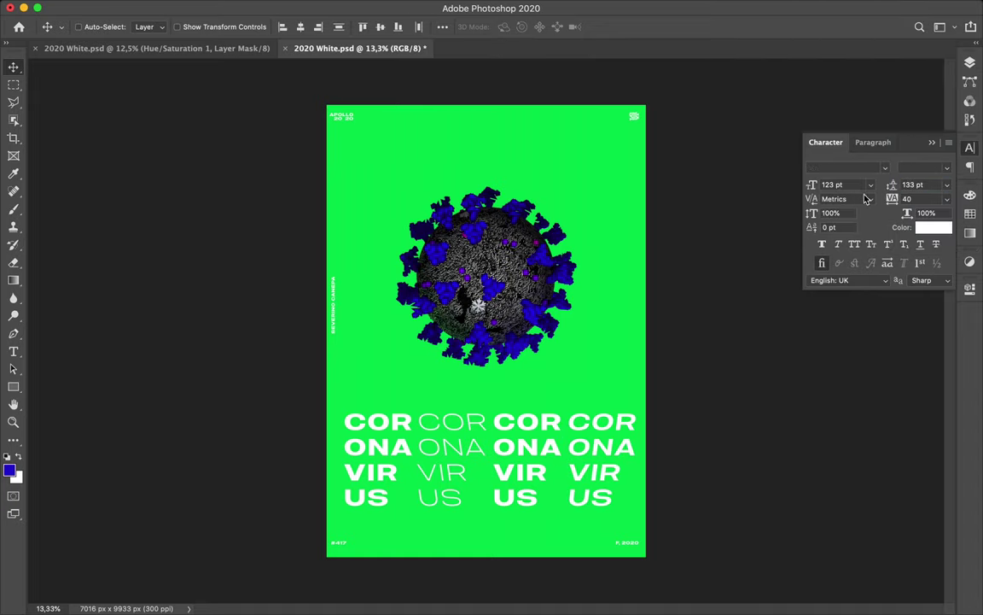
{"action": "key", "text": "F7"}
{"action": "key", "text": "ctrl+g"}
{"action": "left_click", "coordinate": [442, 27]}
{"action": "left_click", "coordinate": [482, 152]}
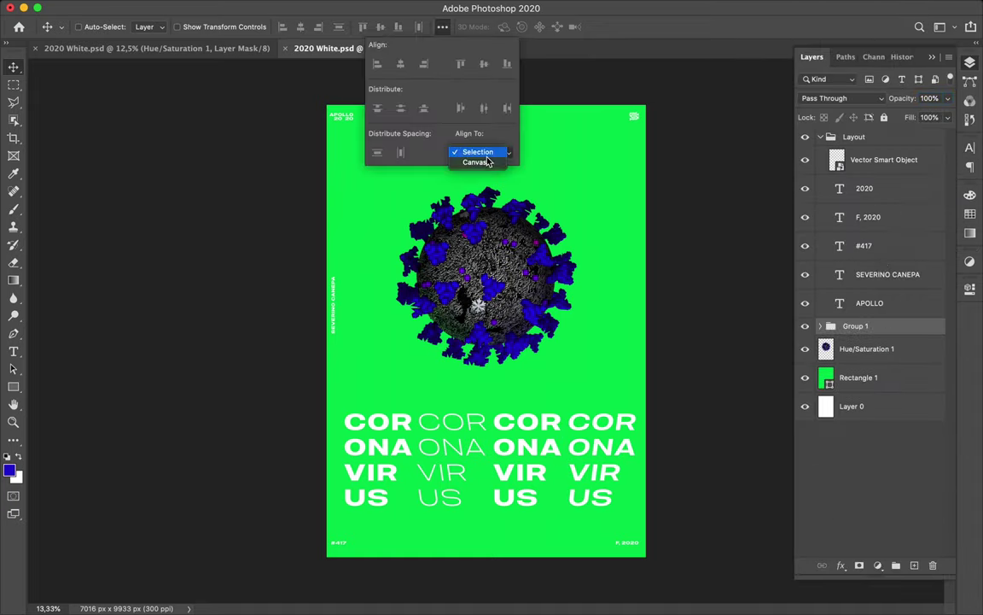
{"action": "left_click", "coordinate": [492, 159]}
{"action": "left_click", "coordinate": [403, 68]}
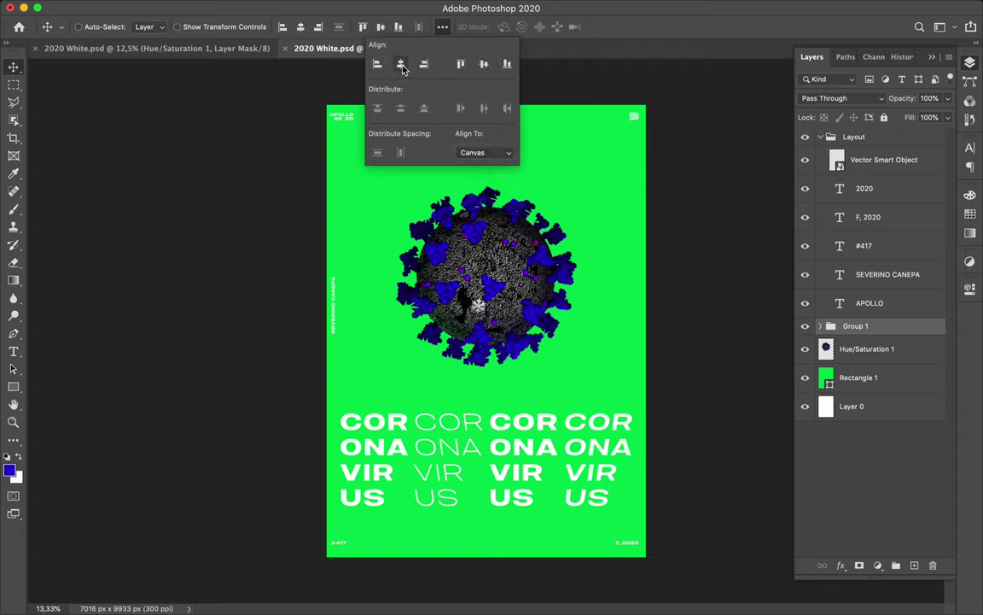
Make the third column Expanded-Heavy and Alt-drag a copy of the group to the top.
{"action": "left_click", "coordinate": [538, 441]}
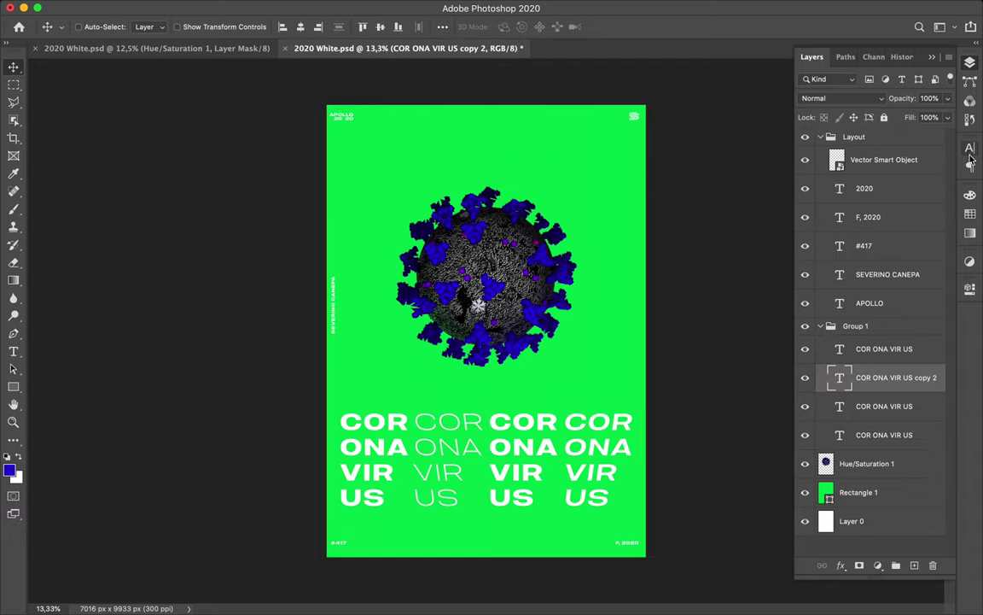
{"action": "left_click", "coordinate": [970, 150]}
{"action": "left_click", "coordinate": [921, 167]}
{"action": "left_click", "coordinate": [906, 219]}
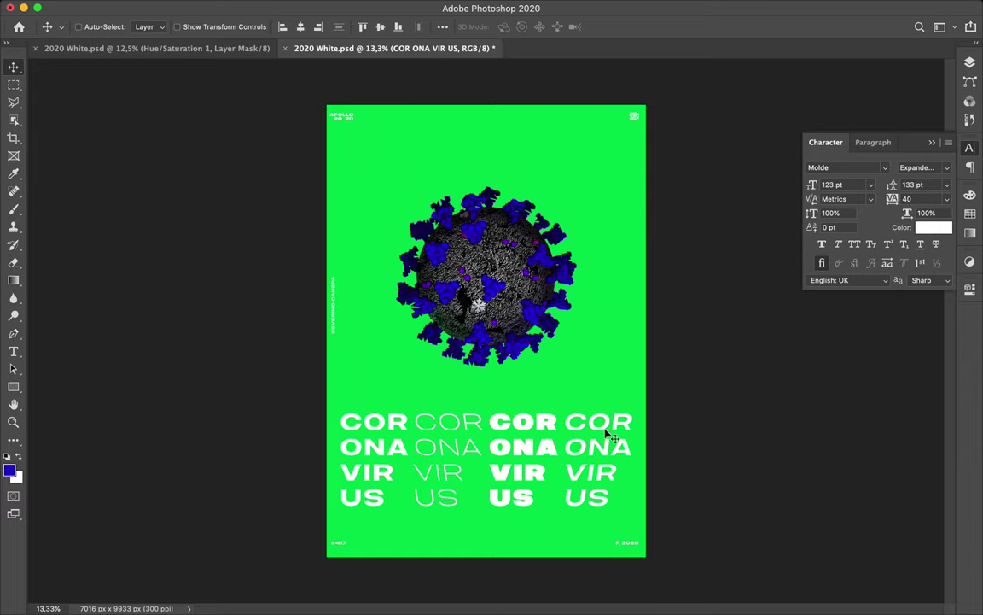
{"action": "left_click_drag", "start_coordinate": [474, 450], "coordinate": [474, 186]}
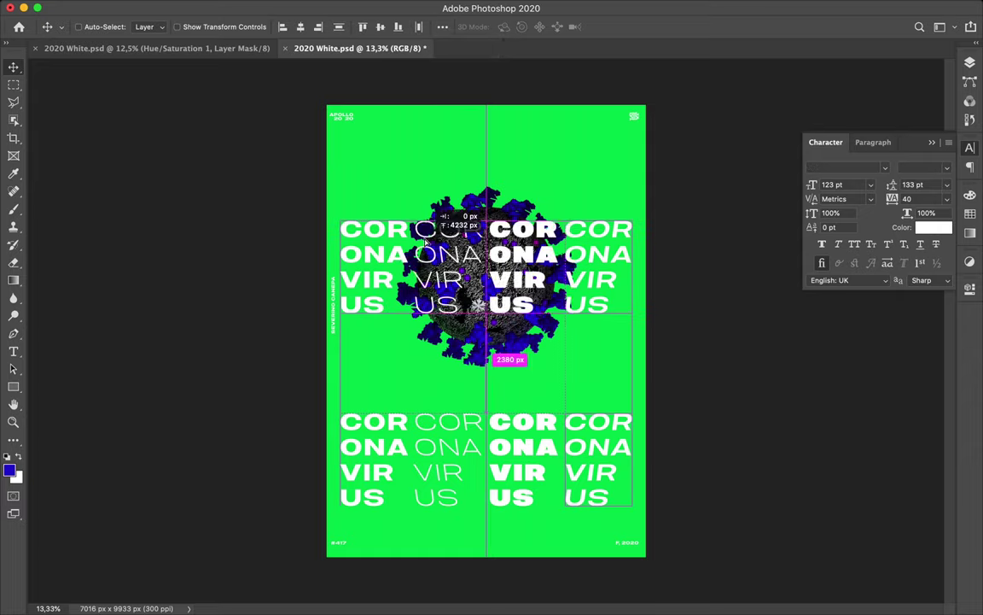
Scale the top copy to 42.5% at top left and place a second copy beside it.
{"action": "key", "text": "ctrl+t"}
{"action": "mouse_move", "coordinate": [630, 195]}
{"action": "left_mouse_down"}
{"action": "mouse_move", "coordinate": [464, 195]}
{"action": "mouse_move", "coordinate": [422, 172]}
{"action": "left_mouse_up"}
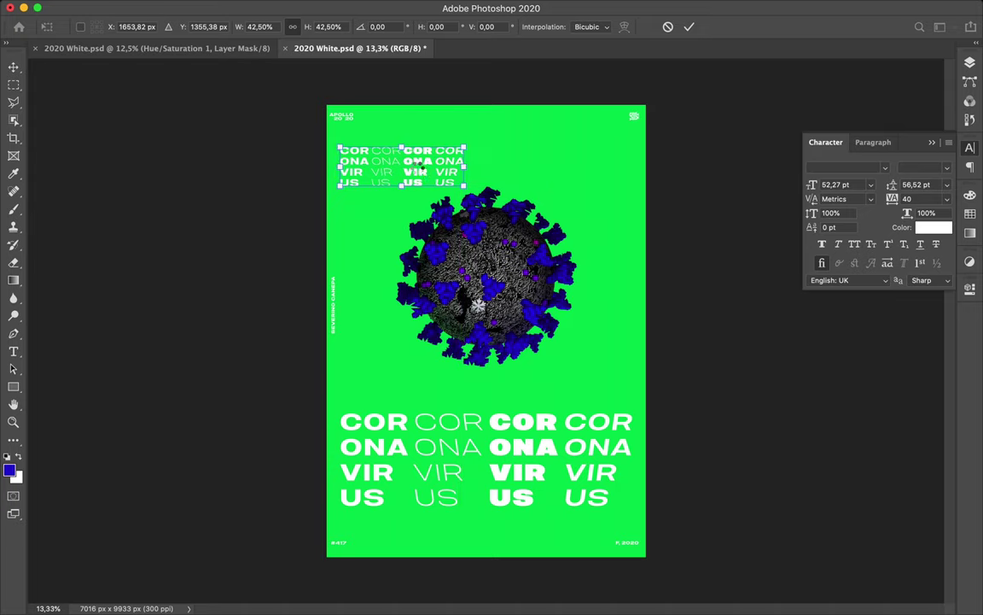
{"action": "key", "text": "Return"}
{"action": "left_click_drag", "start_coordinate": [415, 169], "coordinate": [613, 174]}
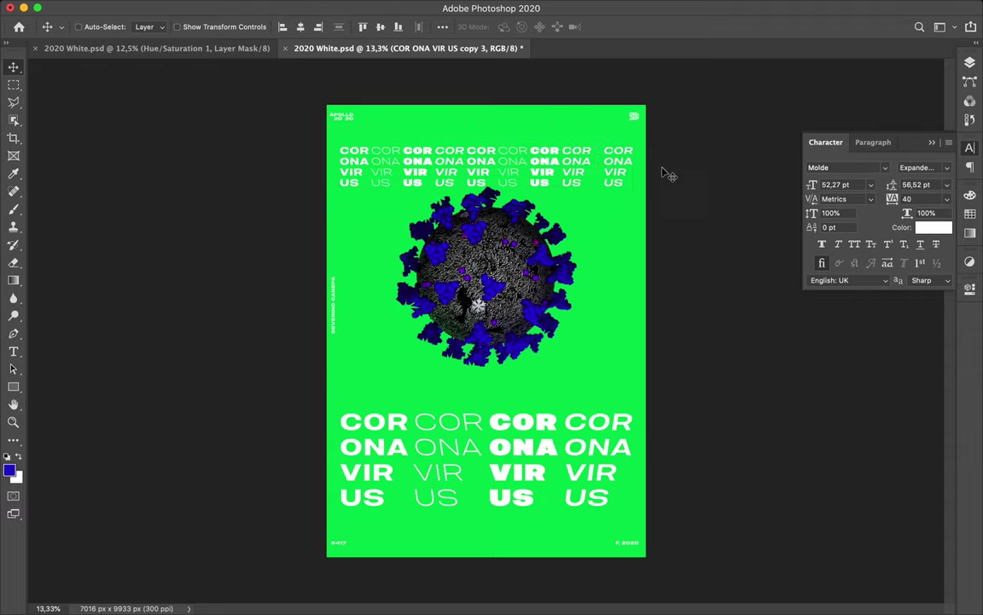
{"action": "left_click_drag", "start_coordinate": [613, 173], "coordinate": [622, 173]}
{"action": "left_click", "coordinate": [969, 63]}
Select the top-row COR ONA VIR US copies and zoom in on the poster.
{"action": "scroll", "coordinate": [904, 359], "scroll_direction": "down", "scroll_amount": 5}
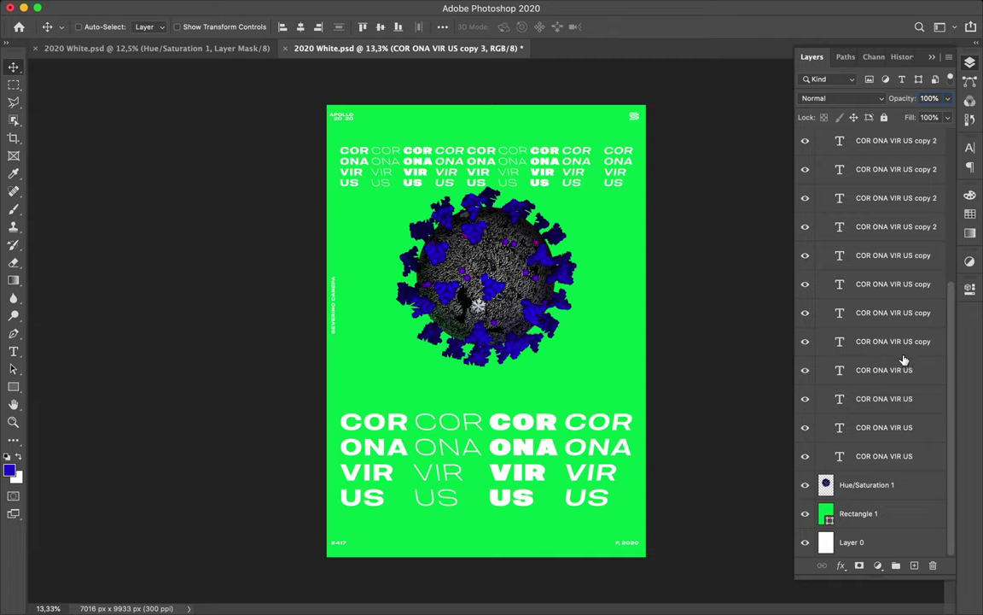
{"action": "left_click", "coordinate": [359, 167]}
{"action": "scroll", "coordinate": [873, 194], "scroll_direction": "up", "scroll_amount": 2}
{"action": "left_click", "coordinate": [872, 189], "text": "shift"}
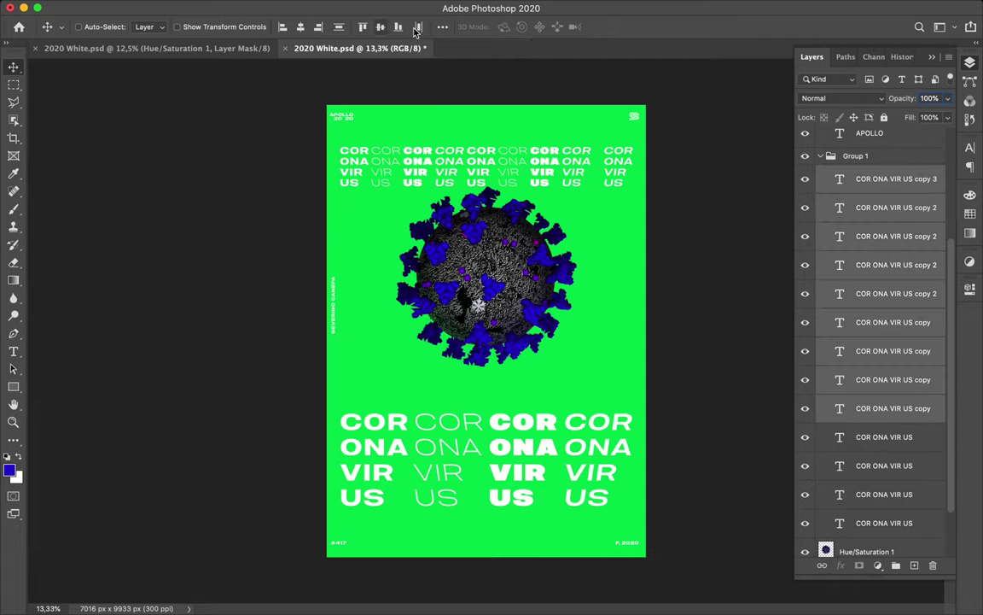
{"action": "left_click", "coordinate": [442, 26]}
{"action": "left_click", "coordinate": [470, 153]}
{"action": "key", "text": "ctrl+plus"}
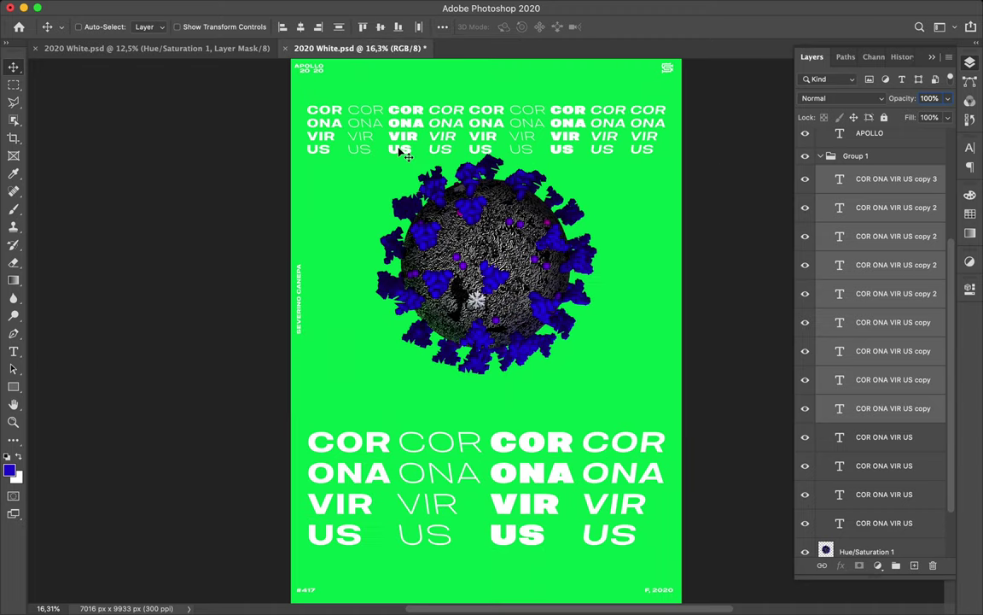
{"action": "scroll", "coordinate": [407, 154], "scroll_direction": "up", "scroll_amount": 2}
Give the first top column a light style and the second bold italic.
{"action": "left_click", "coordinate": [339, 189], "text": "ctrl"}
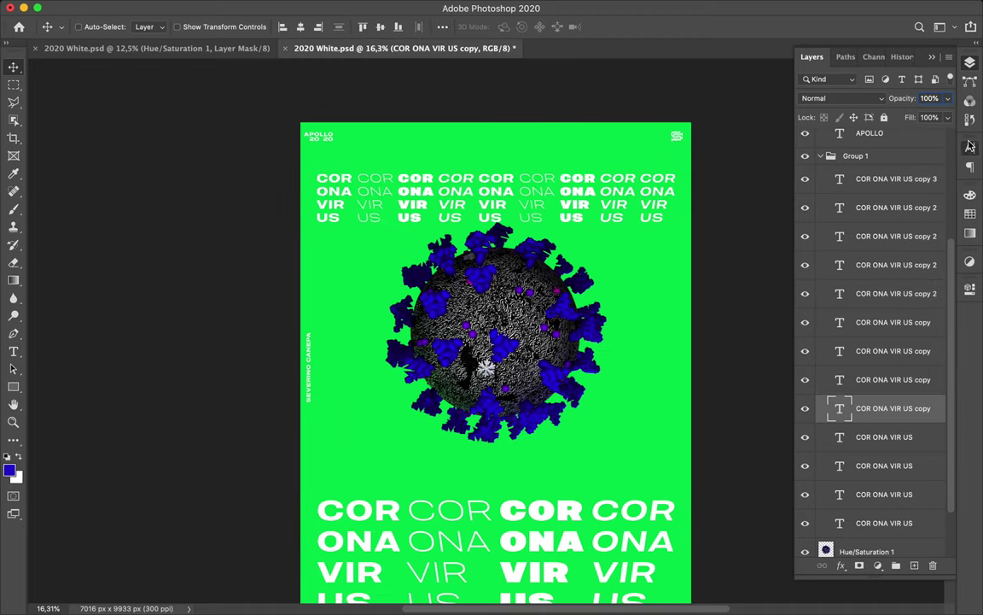
{"action": "left_click", "coordinate": [971, 147]}
{"action": "left_click", "coordinate": [947, 169]}
{"action": "left_click", "coordinate": [922, 90]}
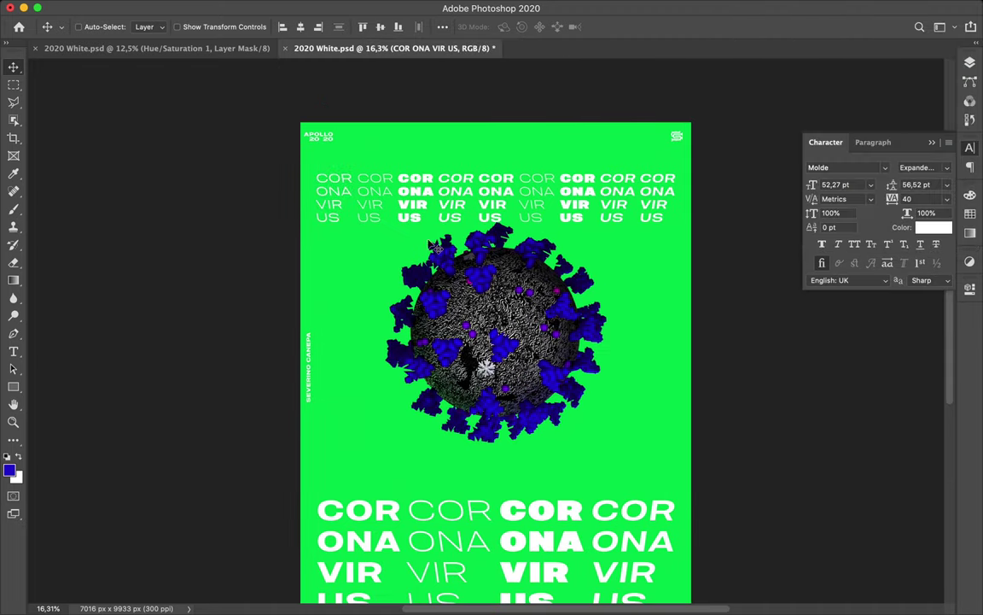
{"action": "left_click", "coordinate": [919, 167]}
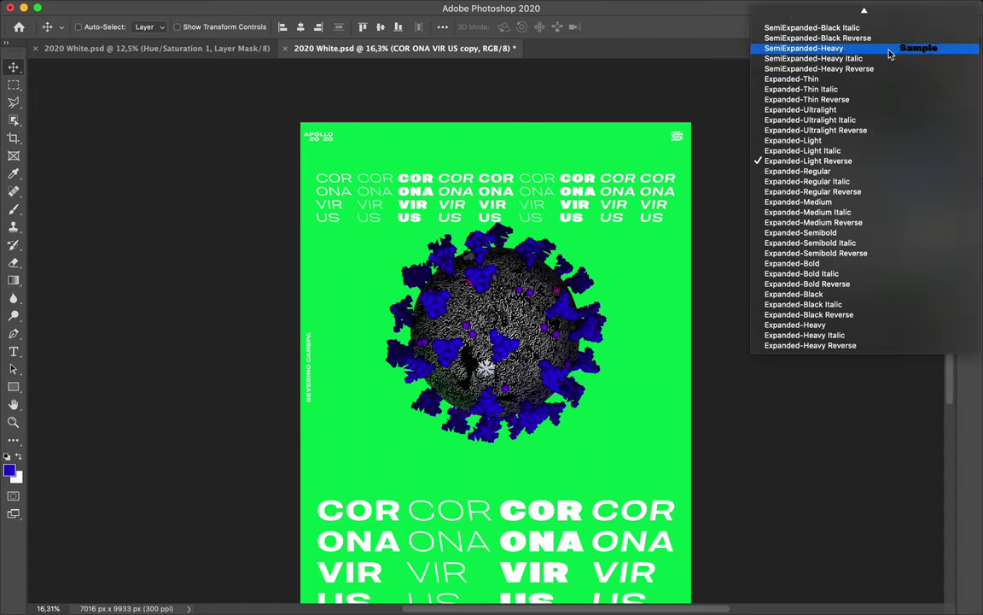
{"action": "left_click", "coordinate": [872, 242]}
Restyle the third top column, ending on Expanded-Black Italic.
{"action": "left_click", "coordinate": [397, 164]}
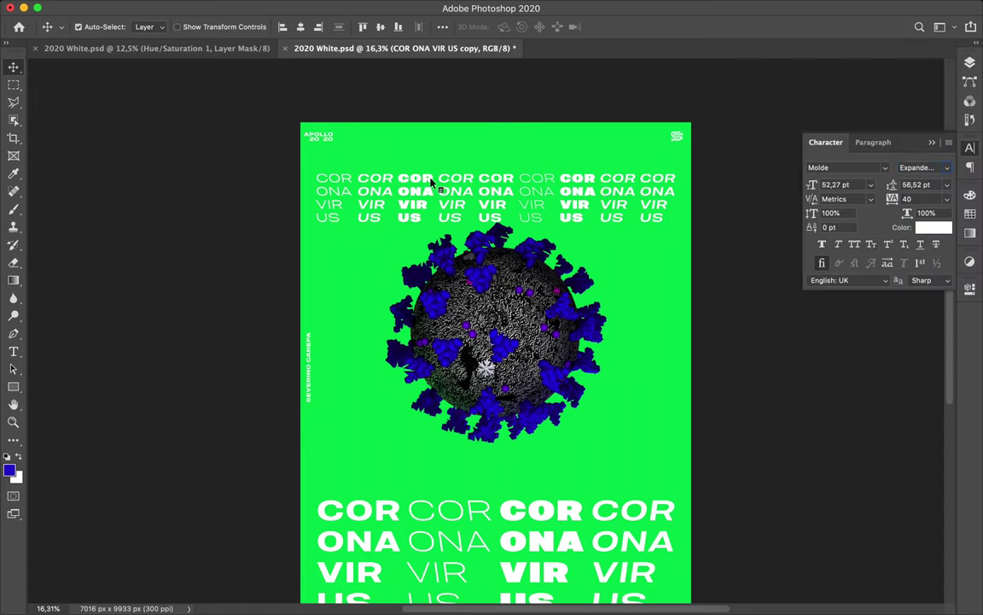
{"action": "left_click", "coordinate": [920, 167]}
{"action": "left_click", "coordinate": [863, 99]}
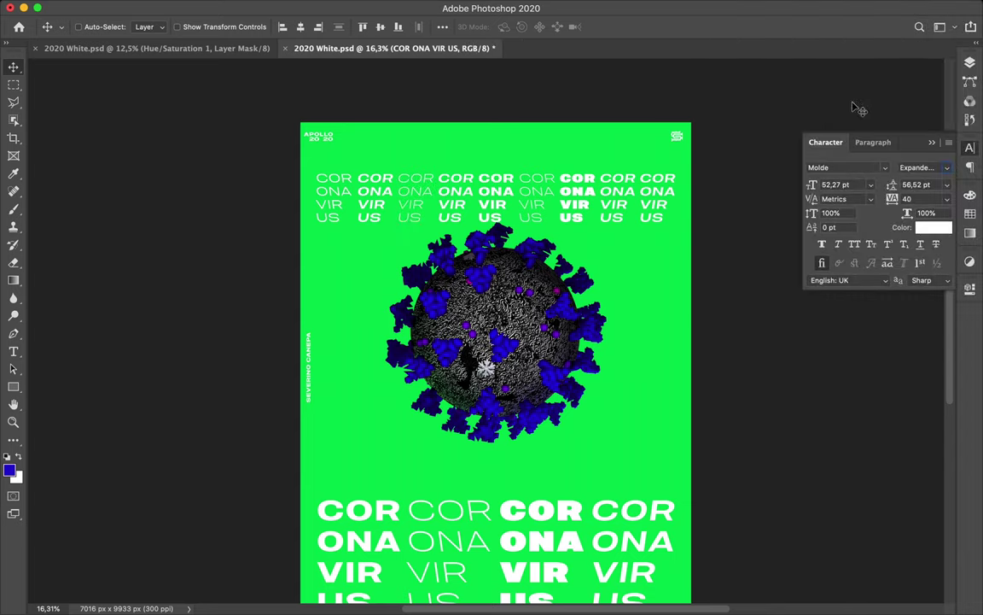
{"action": "left_click", "coordinate": [949, 169]}
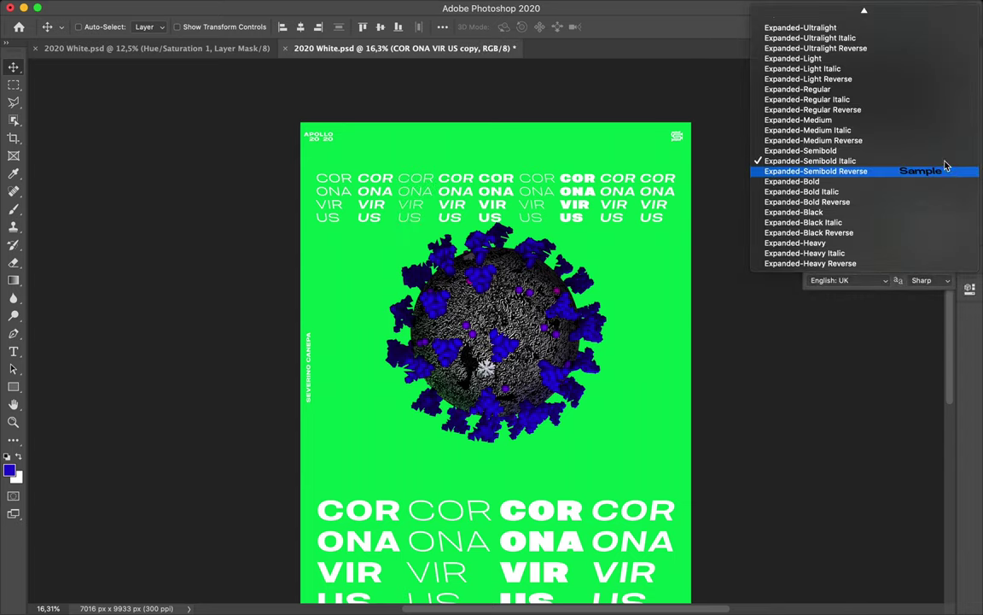
{"action": "left_click", "coordinate": [895, 224]}
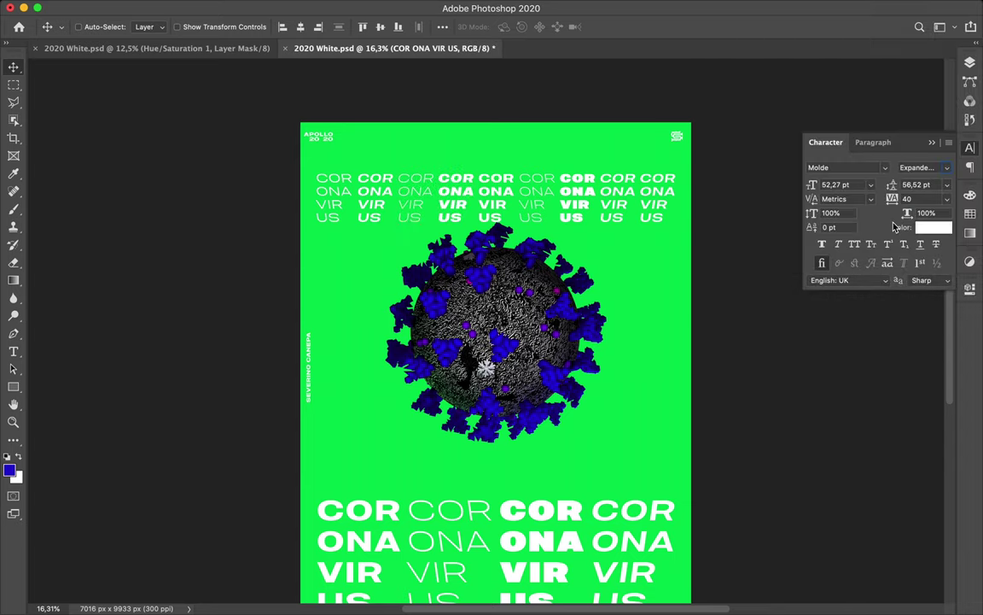
{"action": "left_click", "coordinate": [945, 175]}
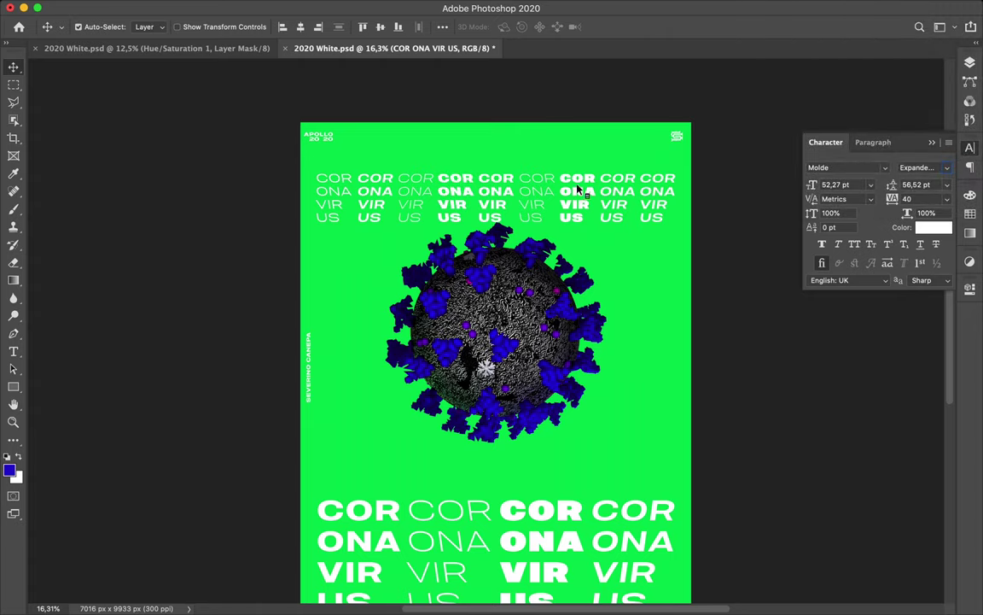
Make the rightmost top column light regular and give another column a different style.
{"action": "left_click", "coordinate": [602, 169]}
{"action": "left_click", "coordinate": [946, 168]}
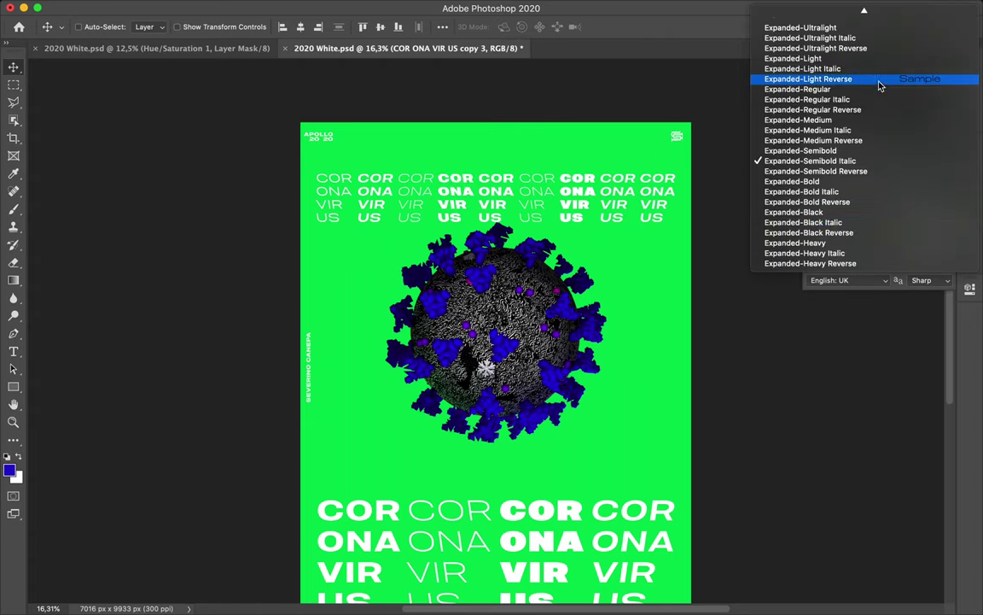
{"action": "left_click", "coordinate": [881, 87]}
{"action": "left_click", "coordinate": [584, 202]}
{"action": "left_click", "coordinate": [946, 168]}
{"action": "left_click", "coordinate": [895, 72]}
{"action": "scroll", "coordinate": [563, 204], "scroll_direction": "down", "scroll_amount": 3}
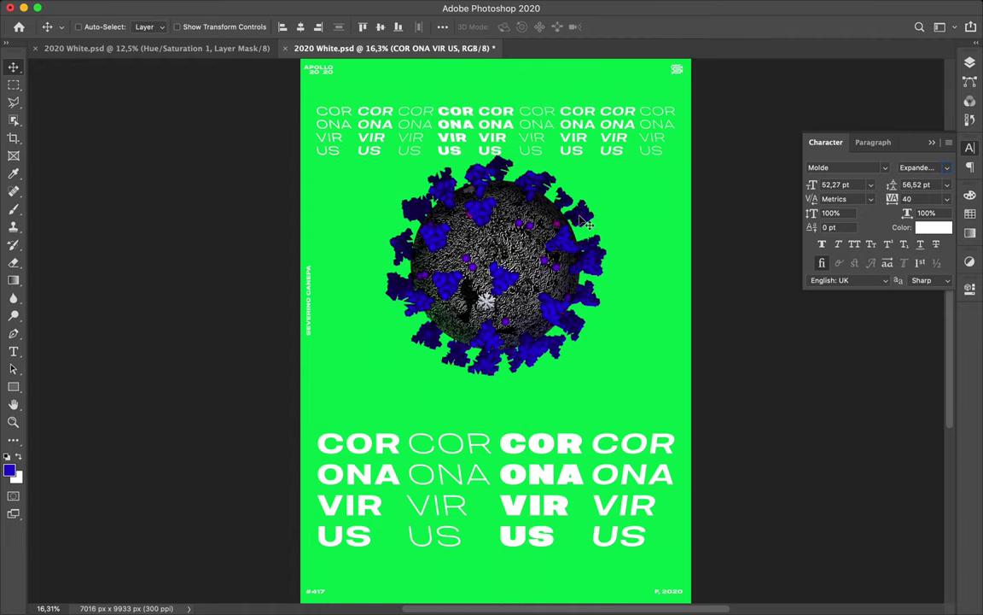
{"action": "scroll", "coordinate": [596, 326], "scroll_direction": "down", "scroll_amount": 1}
{"action": "key", "text": "F7"}
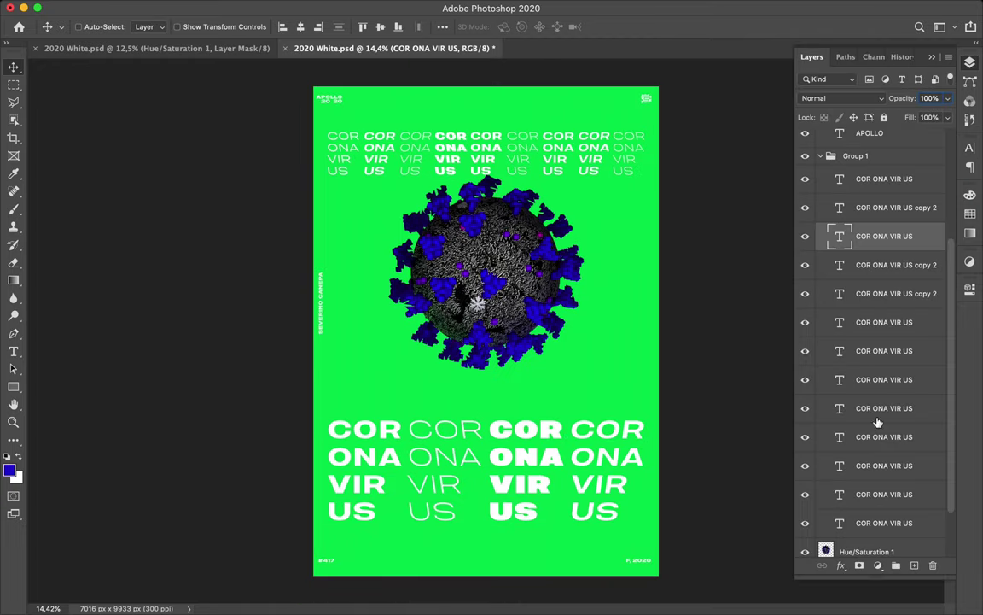
Group the bottom text layers as Text bottom and rename Group 1 to Text Top.
{"action": "left_click", "coordinate": [875, 521]}
{"action": "left_click", "coordinate": [871, 450], "text": "shift"}
{"action": "left_click", "coordinate": [896, 567]}
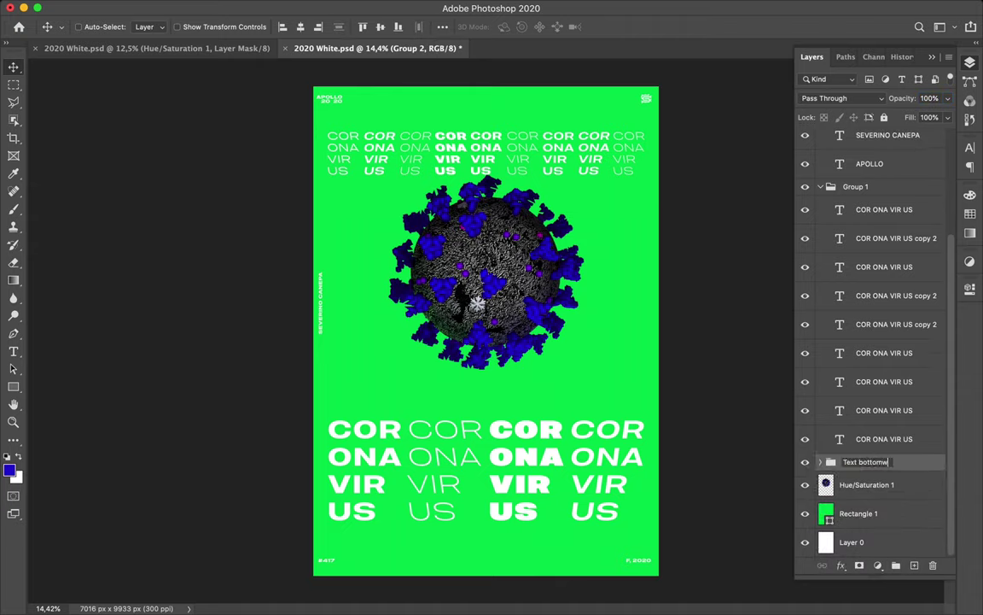
{"action": "key", "text": "BackSpace"}
{"action": "left_click", "coordinate": [820, 186]}
{"action": "double_click", "coordinate": [855, 325]}
{"action": "type", "text": "Text Top"}
{"action": "key", "text": "Return"}
Shift the bottom text down, move the virus lower, and stack Hue/Saturation 1 above Text Top.
{"action": "left_click", "coordinate": [853, 346]}
{"action": "left_click_drag", "start_coordinate": [554, 410], "coordinate": [554, 427]}
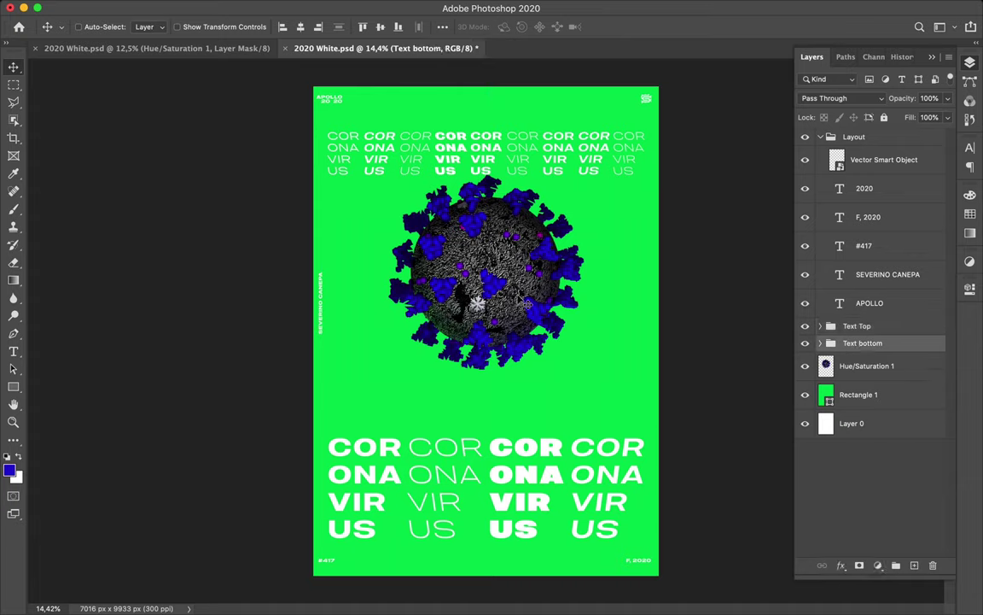
{"action": "left_click", "coordinate": [524, 333], "text": "ctrl"}
{"action": "left_click_drag", "start_coordinate": [465, 260], "coordinate": [464, 341]}
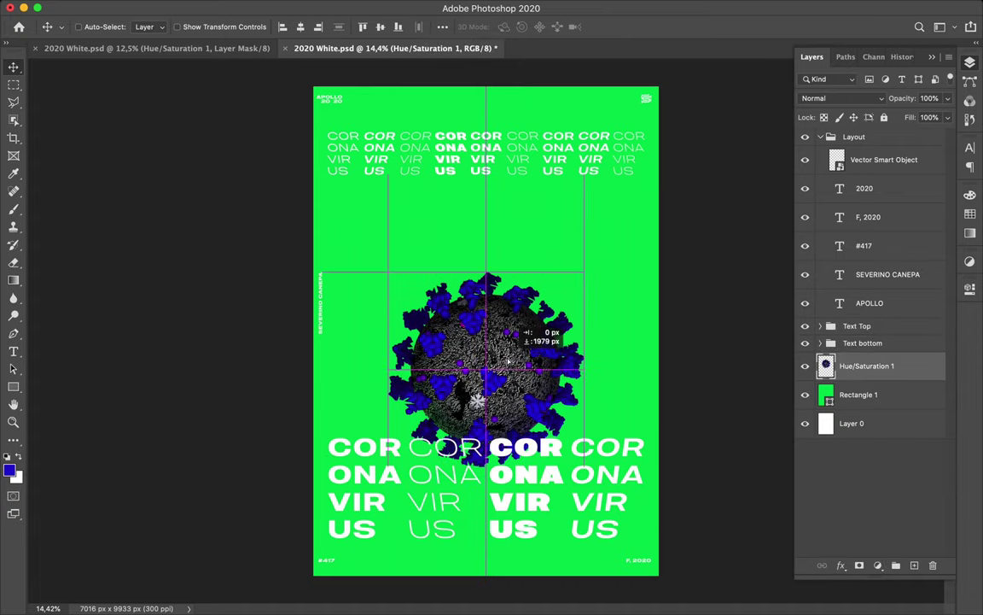
{"action": "mouse_move", "coordinate": [826, 366]}
{"action": "left_mouse_down"}
{"action": "mouse_move", "coordinate": [826, 323]}
{"action": "mouse_move", "coordinate": [851, 343]}
{"action": "mouse_move", "coordinate": [841, 317]}
{"action": "left_mouse_up"}
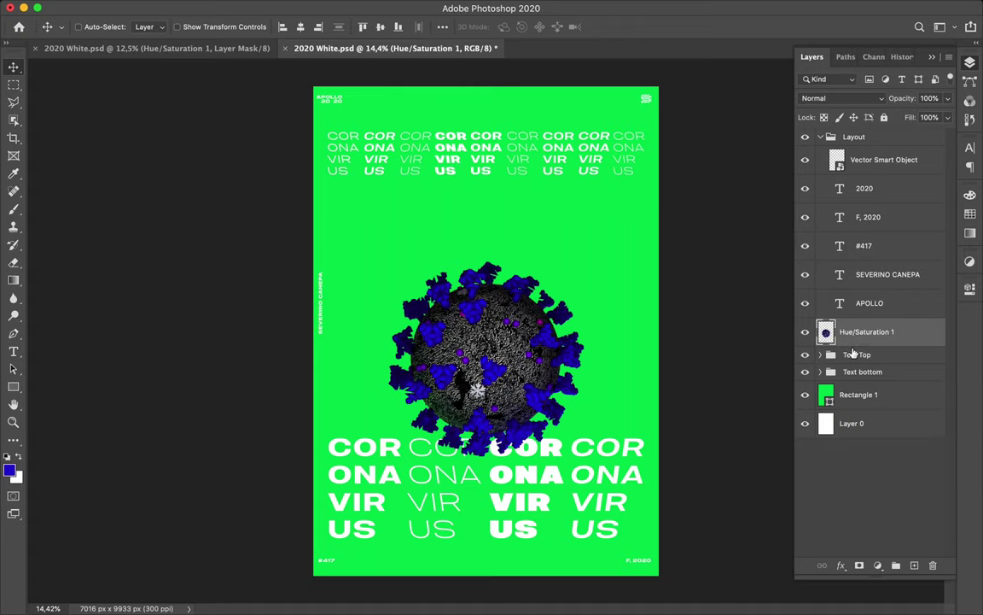
{"action": "left_click", "coordinate": [820, 137]}
{"action": "left_click_drag", "start_coordinate": [516, 390], "coordinate": [518, 390]}
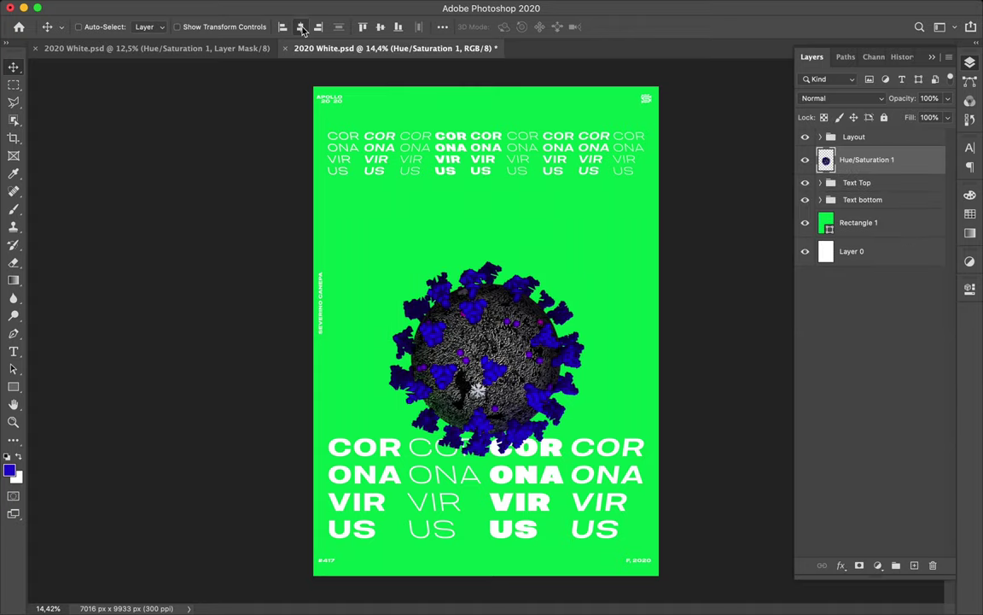
Draw a rectangular marquee around the virus's left half.
{"action": "scroll", "coordinate": [535, 280], "scroll_direction": "up", "scroll_amount": 1}
{"action": "key", "text": "m"}
{"action": "left_click_drag", "start_coordinate": [357, 219], "coordinate": [488, 486]}
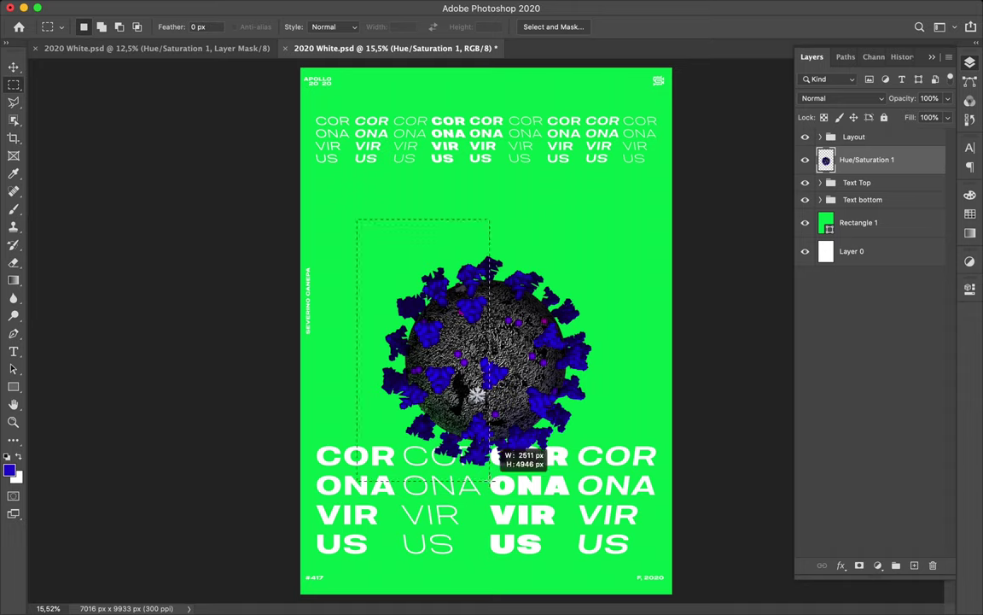
Copy the selected left half to Layer 1 and enlarge it to about 113%.
{"action": "key", "text": "ctrl+j"}
{"action": "key", "text": "v"}
{"action": "key", "text": "ctrl+t"}
{"action": "mouse_move", "coordinate": [381, 360]}
{"action": "left_mouse_down"}
{"action": "mouse_move", "coordinate": [355, 360]}
{"action": "mouse_move", "coordinate": [390, 331]}
{"action": "left_mouse_up"}
{"action": "key", "text": "Return"}
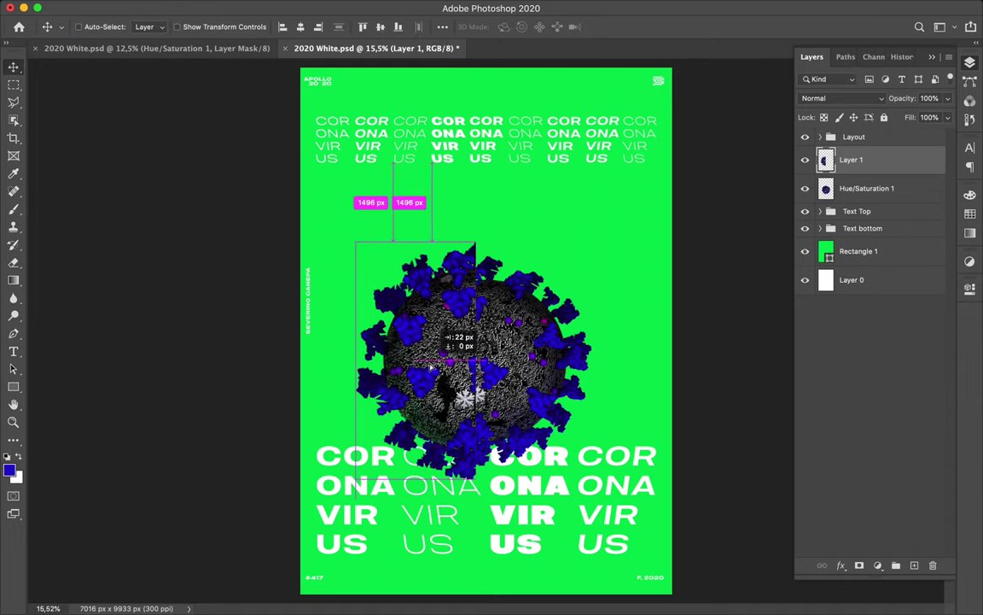
Add an empty Layer 2 and sample a colour from the virus with the Eyedropper.
{"action": "left_click", "coordinate": [917, 565]}
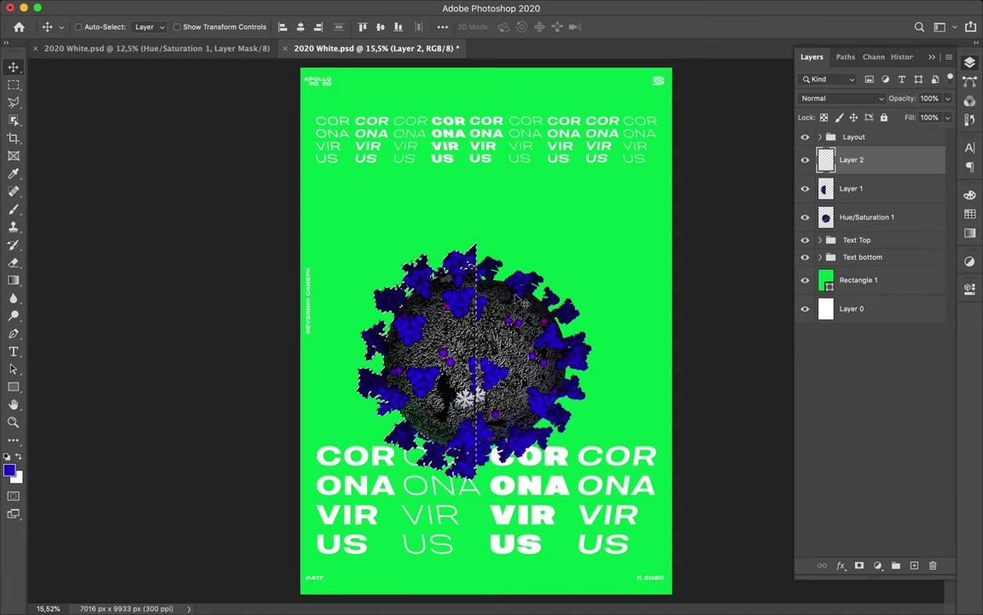
{"action": "key", "text": "i"}
{"action": "scroll", "coordinate": [486, 330], "scroll_direction": "up", "scroll_amount": 2}
{"action": "left_click", "coordinate": [550, 270]}
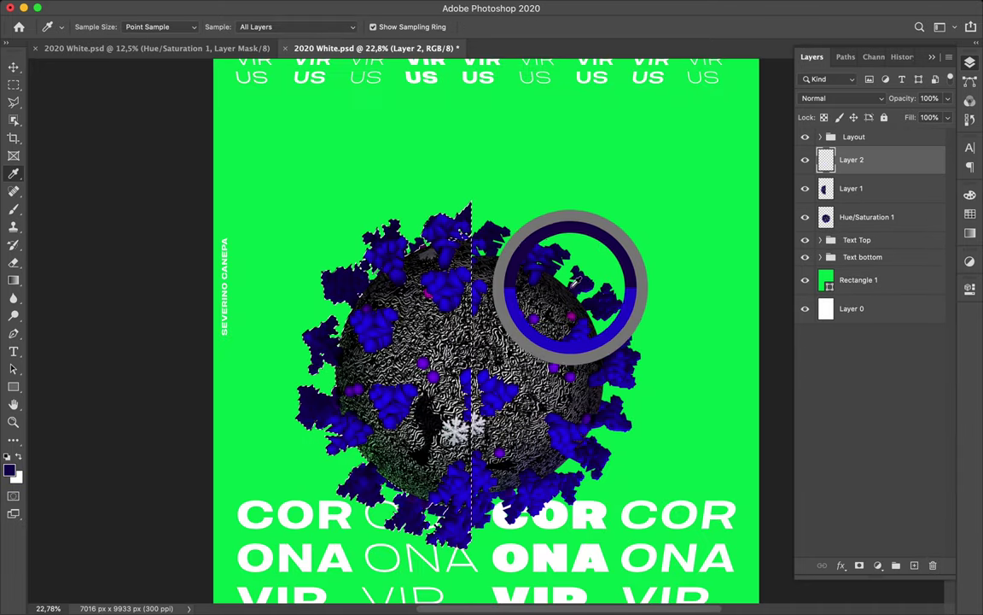
Paint the selection dark navy using a 3560 px Hard Round brush.
{"action": "left_click_drag", "start_coordinate": [549, 270], "coordinate": [565, 286]}
{"action": "key", "text": "b"}
{"action": "scroll", "coordinate": [486, 330], "scroll_direction": "down", "scroll_amount": 3}
{"action": "right_click", "coordinate": [461, 295]}
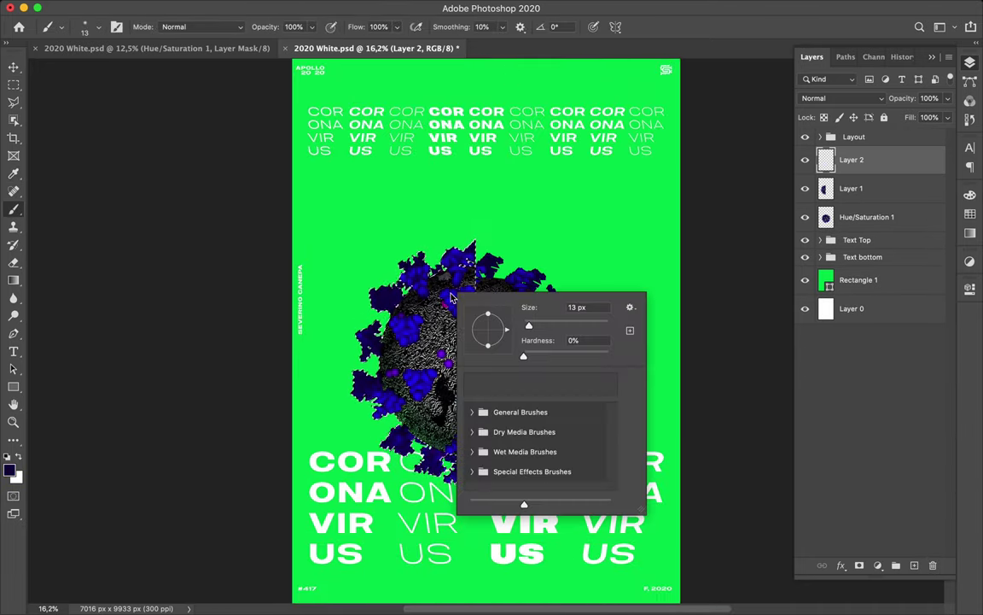
{"action": "left_click_drag", "start_coordinate": [545, 330], "coordinate": [548, 329]}
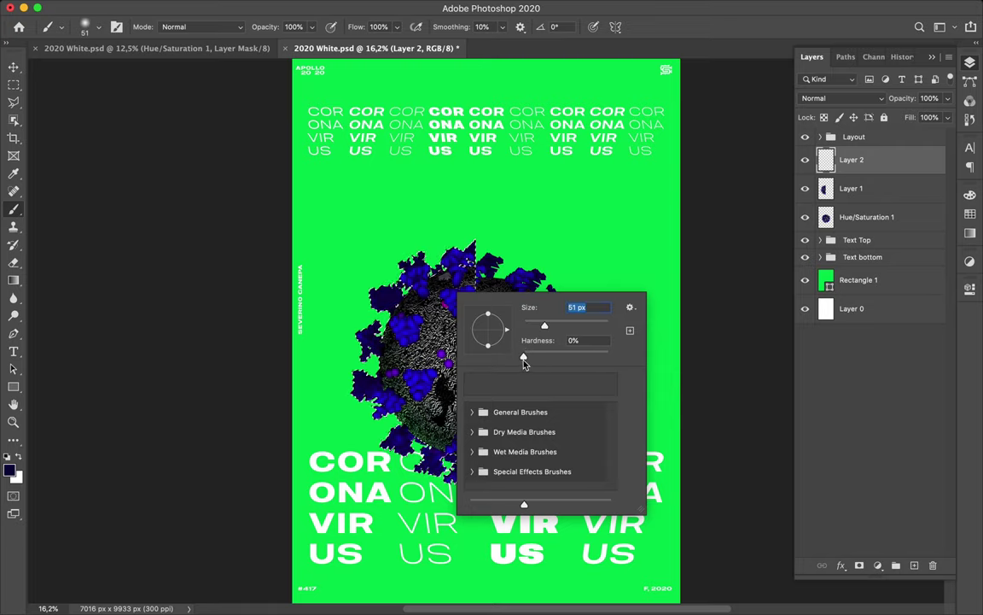
{"action": "left_click", "coordinate": [472, 471]}
{"action": "left_click", "coordinate": [472, 411]}
{"action": "left_click", "coordinate": [527, 468]}
{"action": "right_click", "coordinate": [453, 345]}
{"action": "type", "text": "3560"}
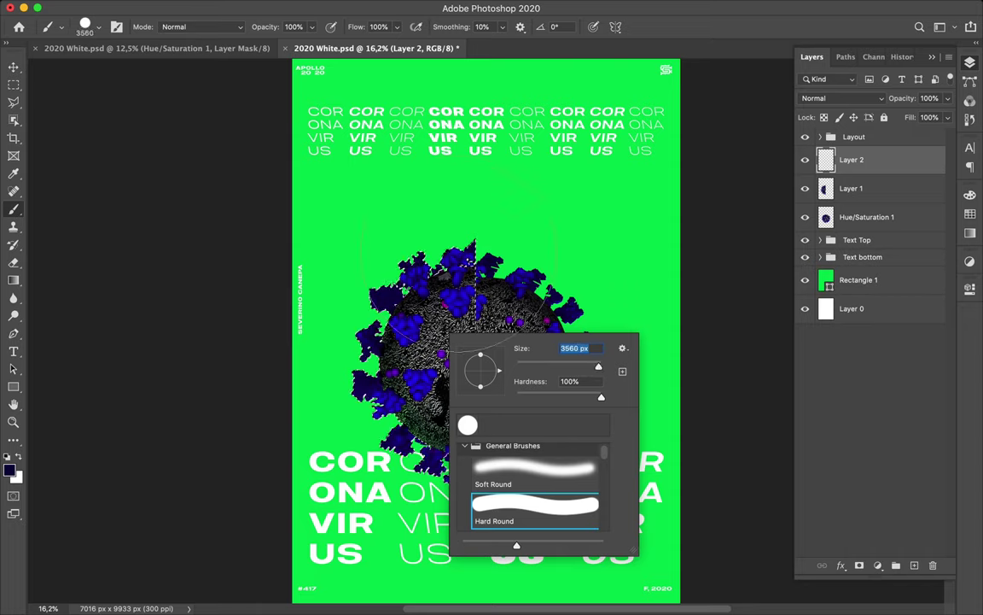
{"action": "key", "text": "Return"}
{"action": "left_click", "coordinate": [444, 367]}
Apply a 106 px Gaussian Blur to the navy fill.
{"action": "key", "text": "v"}
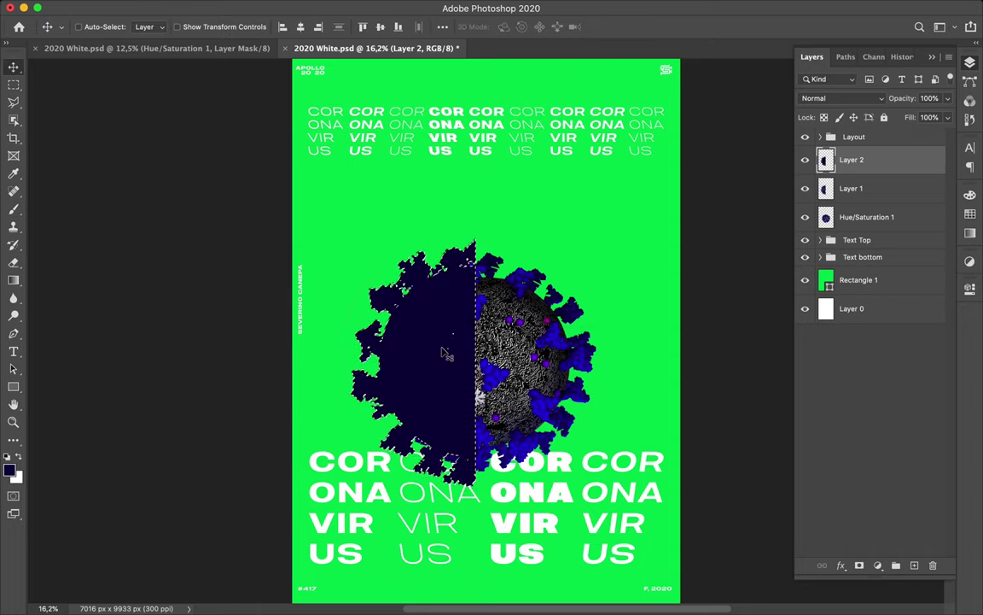
{"action": "left_click", "coordinate": [320, 7]}
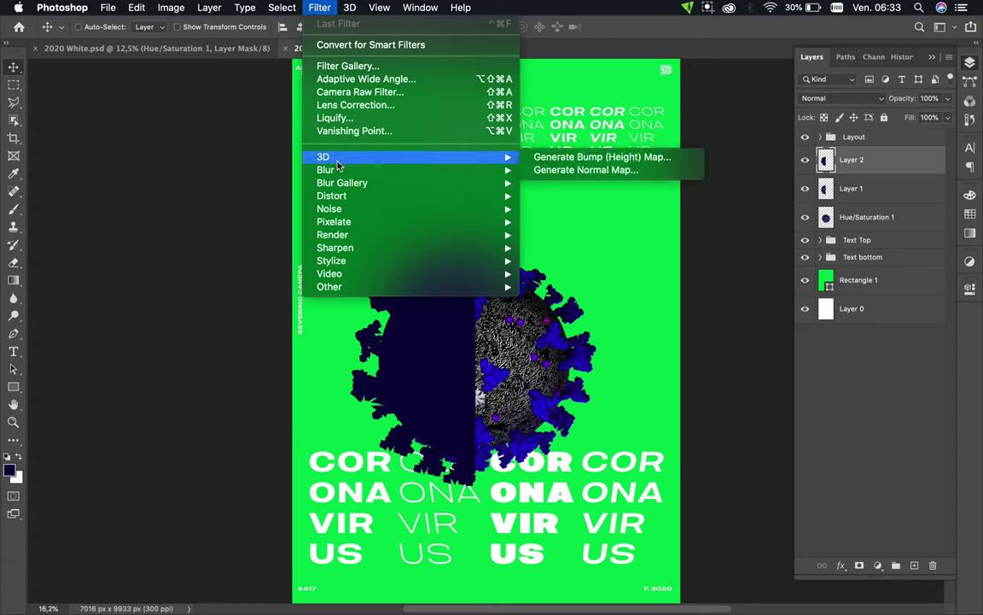
{"action": "left_click", "coordinate": [578, 221]}
{"action": "left_click_drag", "start_coordinate": [66, 217], "coordinate": [97, 214]}
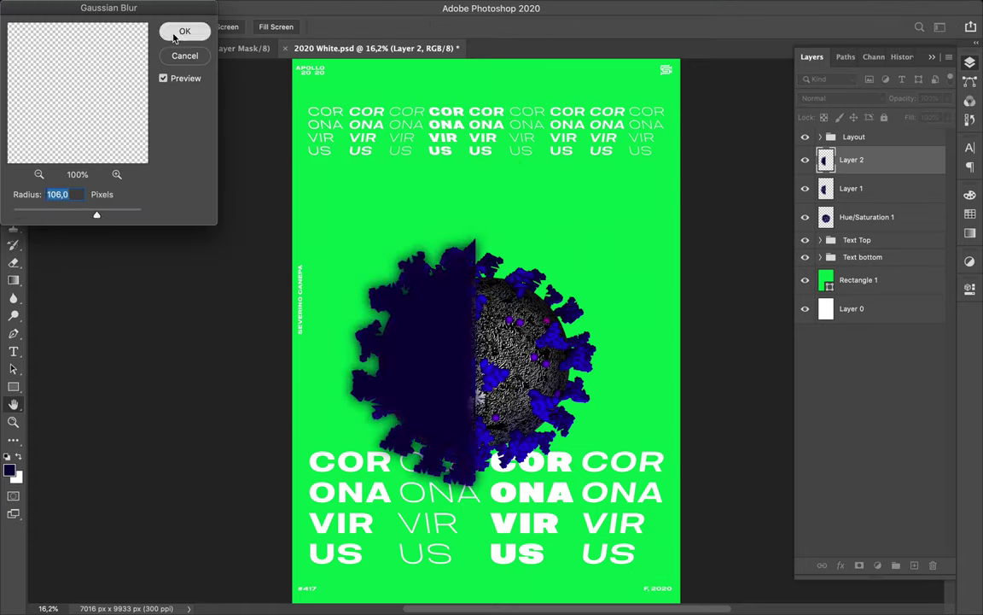
{"action": "left_click", "coordinate": [174, 34]}
Move Layer 2 beneath Layer 1 and set its blend mode to Multiply.
{"action": "left_click_drag", "start_coordinate": [851, 160], "coordinate": [871, 195]}
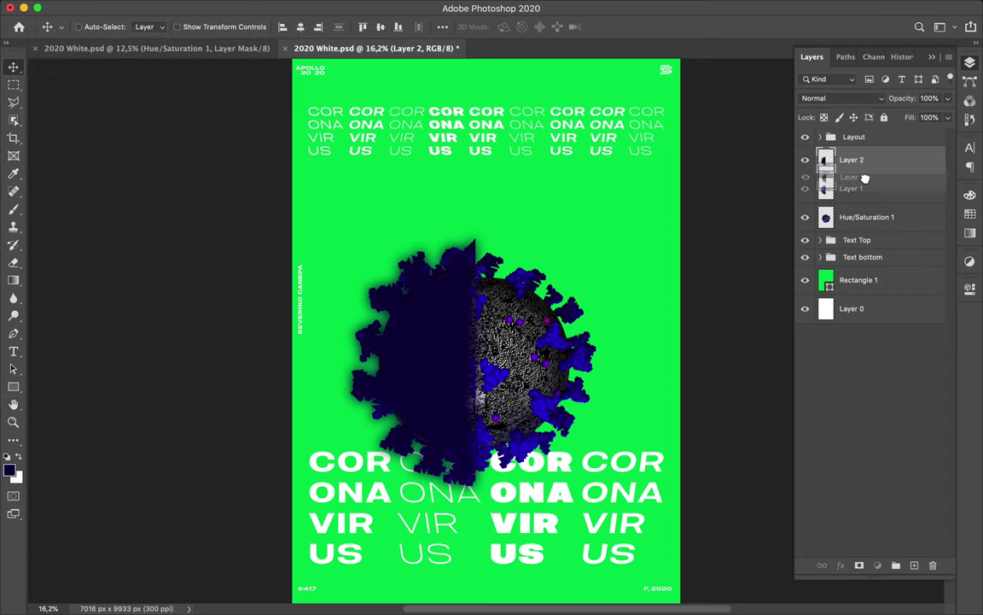
{"action": "left_click", "coordinate": [885, 99]}
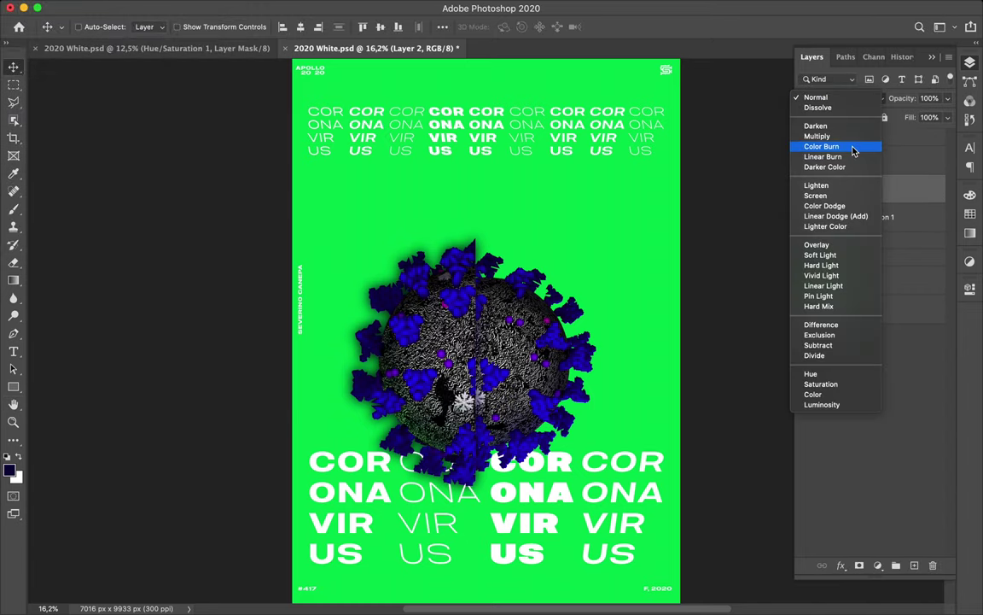
{"action": "left_click", "coordinate": [816, 97]}
{"action": "left_click", "coordinate": [858, 138]}
{"action": "left_click_drag", "start_coordinate": [491, 380], "coordinate": [493, 380]}
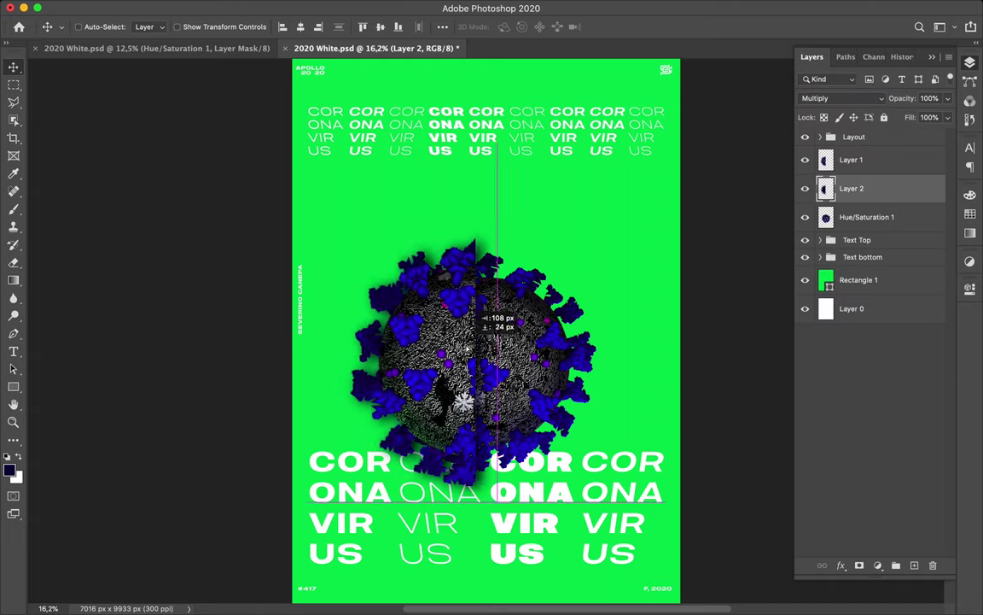
{"action": "scroll", "coordinate": [535, 317], "scroll_direction": "up", "scroll_amount": 1}
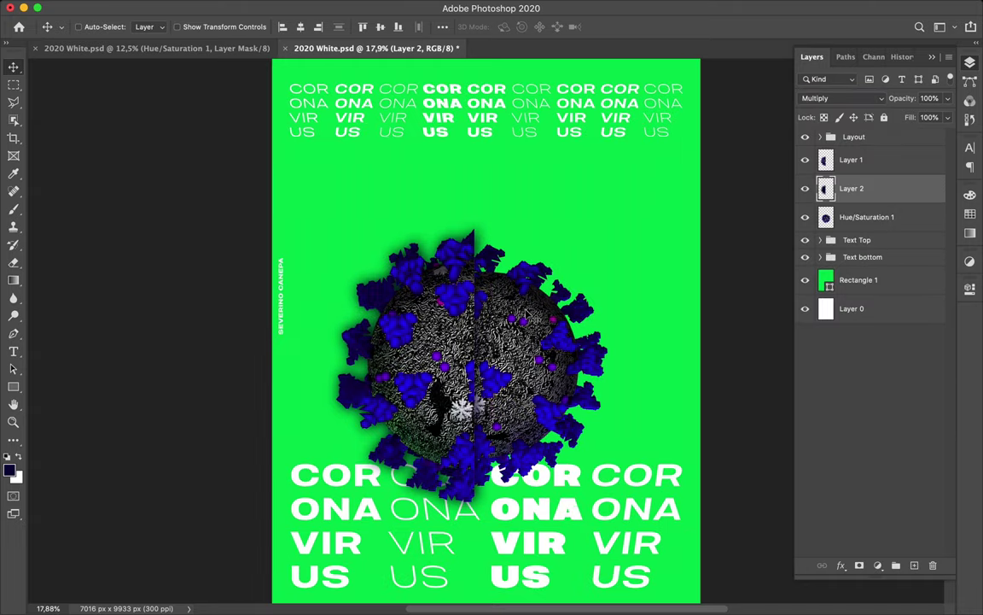
{"action": "scroll", "coordinate": [536, 318], "scroll_direction": "down", "scroll_amount": 3}
With Hue/Saturation 1 selected, sample the virus-dot magenta as the rectangle fill colour.
{"action": "left_click", "coordinate": [862, 217]}
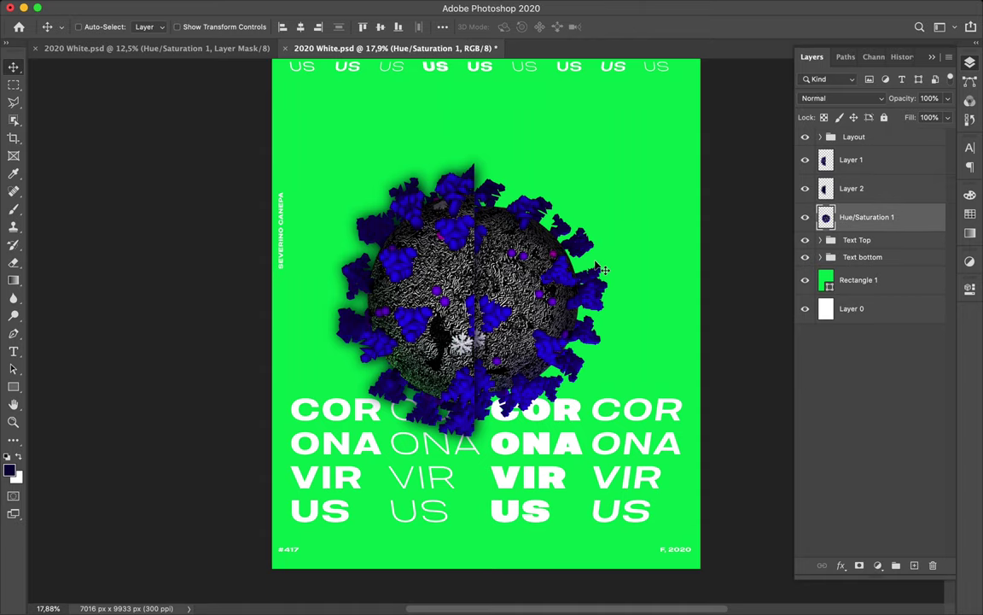
{"action": "key", "text": "u"}
{"action": "left_click", "coordinate": [150, 27]}
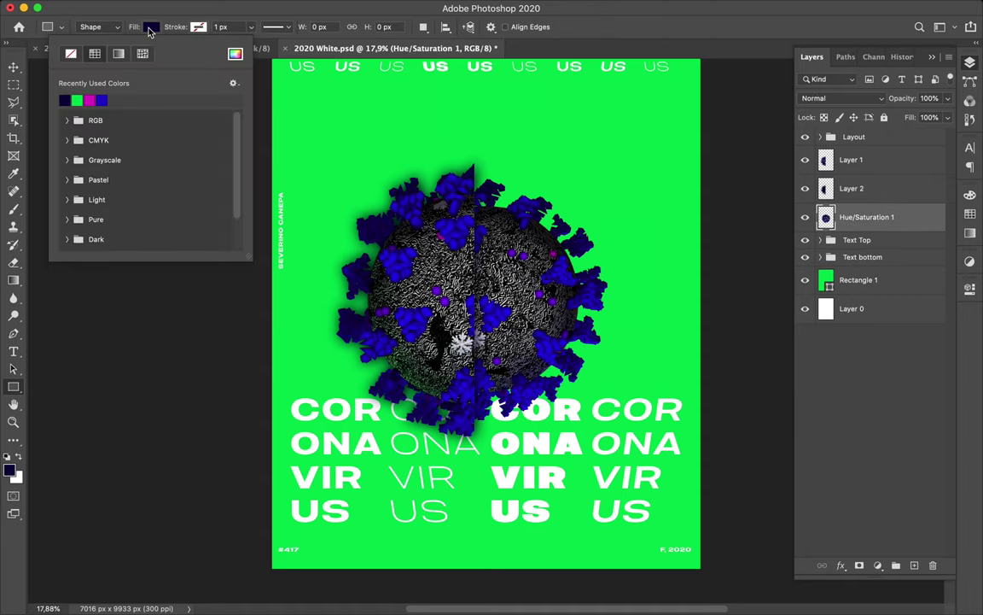
{"action": "scroll", "coordinate": [563, 226], "scroll_direction": "up", "scroll_amount": 5}
{"action": "key", "text": "i"}
{"action": "left_click", "coordinate": [602, 184]}
{"action": "left_click", "coordinate": [708, 75]}
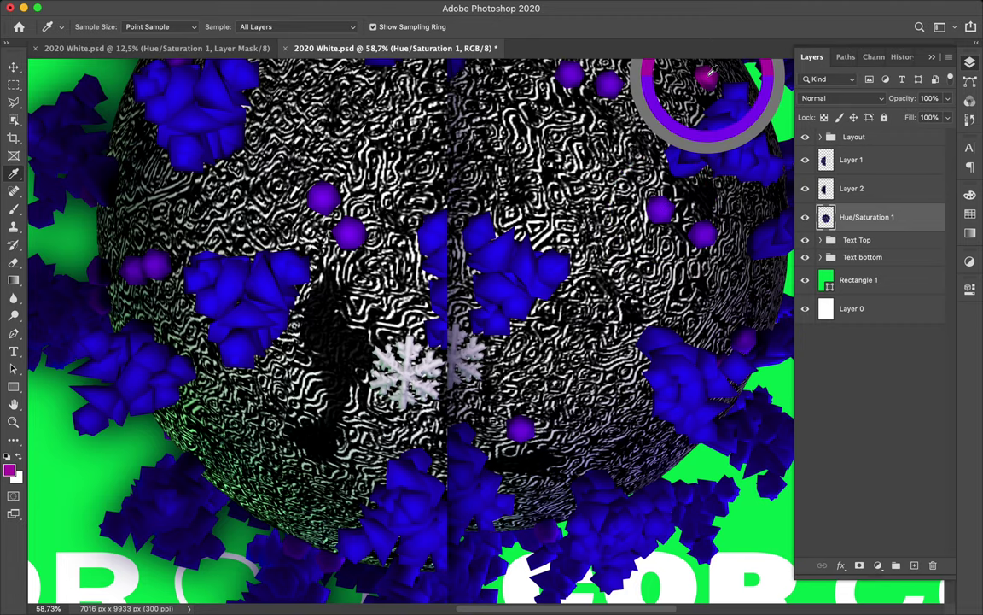
{"action": "scroll", "coordinate": [709, 75], "scroll_direction": "down", "scroll_amount": 2}
{"action": "scroll", "coordinate": [711, 70], "scroll_direction": "down", "scroll_amount": 2}
{"action": "scroll", "coordinate": [711, 68], "scroll_direction": "down", "scroll_amount": 1}
Draw a thin magenta bar, Rectangle 2, across the virus.
{"action": "key", "text": "m"}
{"action": "left_click_drag", "start_coordinate": [454, 282], "coordinate": [629, 286]}
{"action": "key", "text": "u"}
{"action": "left_click_drag", "start_coordinate": [460, 275], "coordinate": [651, 275]}
{"action": "key", "text": "v"}
{"action": "scroll", "coordinate": [448, 275], "scroll_direction": "up", "scroll_amount": 4}
{"action": "scroll", "coordinate": [448, 275], "scroll_direction": "up", "scroll_amount": 1}
Move Rectangle 2 below Hue/Saturation 1 in the Layers panel.
{"action": "key", "text": "a"}
{"action": "left_click", "coordinate": [203, 26]}
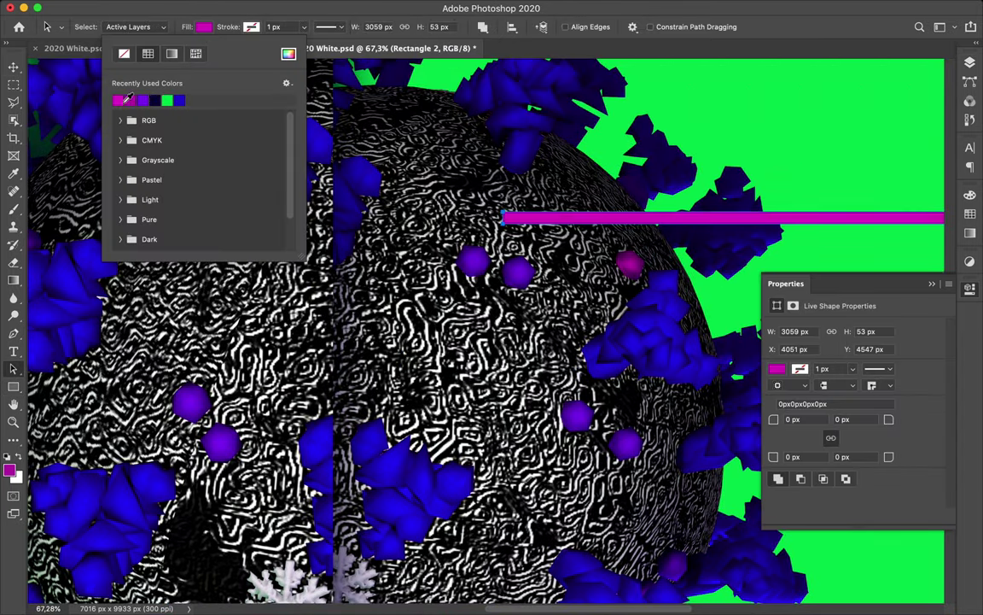
{"action": "key", "text": "v"}
{"action": "scroll", "coordinate": [448, 299], "scroll_direction": "down", "scroll_amount": 3}
{"action": "left_click", "coordinate": [969, 62]}
{"action": "left_click_drag", "start_coordinate": [858, 217], "coordinate": [877, 256]}
{"action": "scroll", "coordinate": [562, 356], "scroll_direction": "up", "scroll_amount": 2}
{"action": "scroll", "coordinate": [551, 348], "scroll_direction": "down", "scroll_amount": 2}
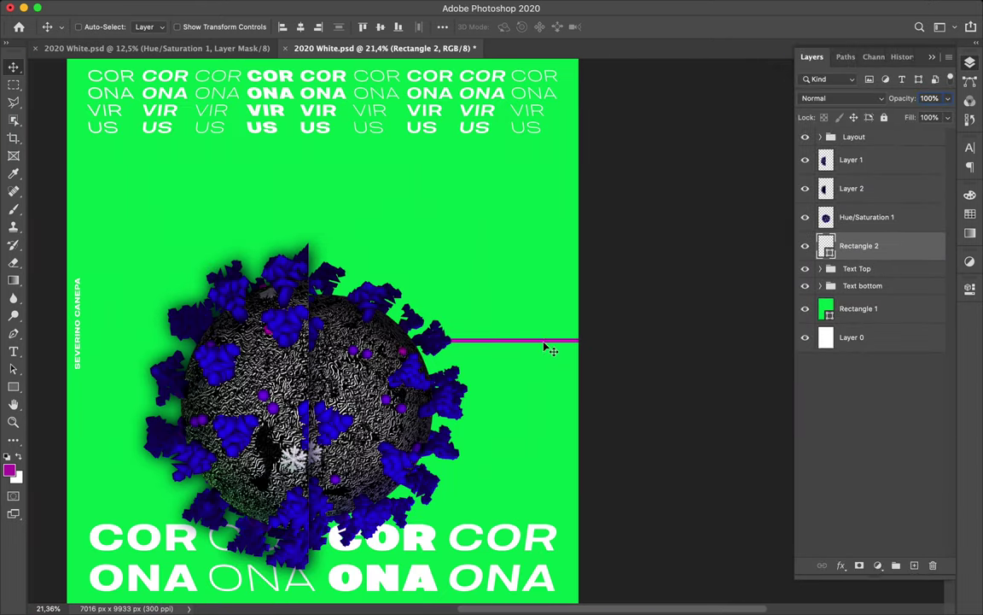
Lower the magenta line on the poster and pick a recent swatch as the rectangle fill.
{"action": "left_click_drag", "start_coordinate": [543, 342], "coordinate": [543, 368]}
{"action": "scroll", "coordinate": [544, 369], "scroll_direction": "down", "scroll_amount": 1}
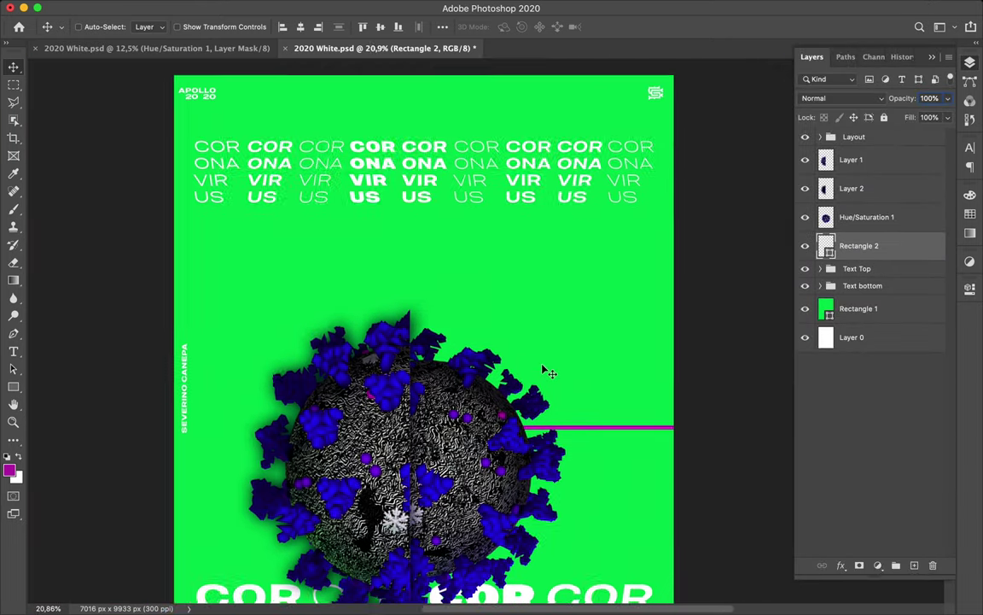
{"action": "key", "text": "u"}
{"action": "left_click", "coordinate": [151, 27]}
{"action": "left_click", "coordinate": [65, 100]}
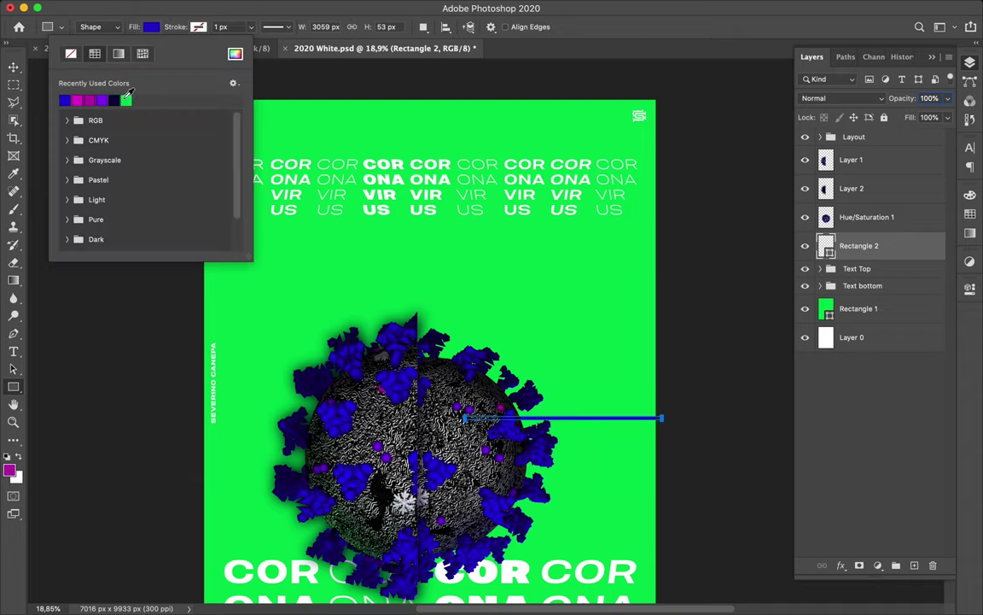
Draw a wide blue-filled rectangle across the top lettering.
{"action": "left_click", "coordinate": [465, 341]}
{"action": "left_click_drag", "start_coordinate": [177, 186], "coordinate": [693, 253]}
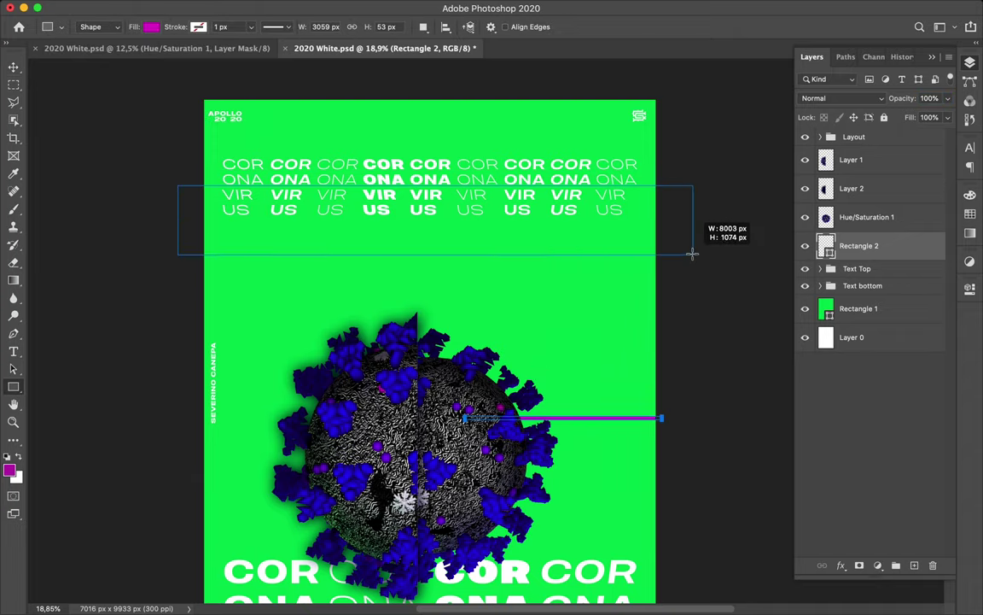
{"action": "left_click", "coordinate": [151, 27]}
{"action": "left_click", "coordinate": [66, 99]}
Give the rectangle a Reflected blue-to-dark-navy gradient fill at -90°.
{"action": "left_click", "coordinate": [118, 53]}
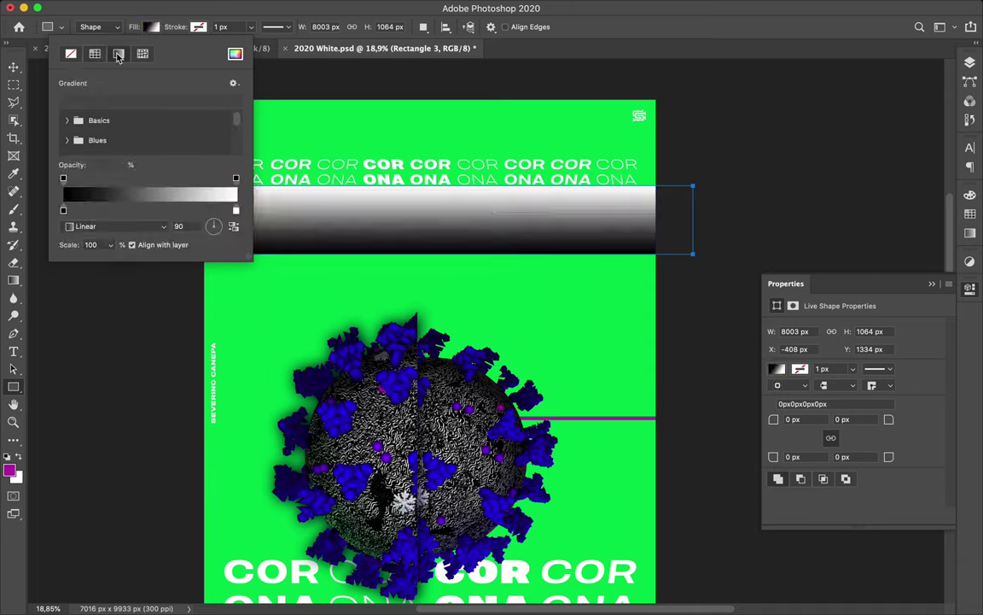
{"action": "double_click", "coordinate": [63, 210]}
{"action": "key", "text": "Return"}
{"action": "double_click", "coordinate": [235, 210]}
{"action": "left_click", "coordinate": [632, 200]}
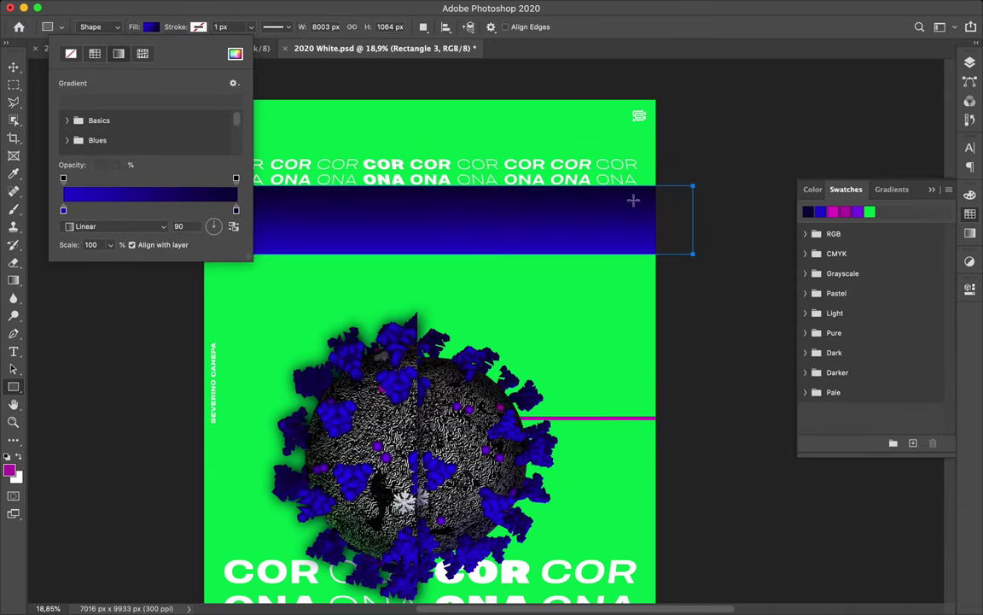
{"action": "left_click", "coordinate": [120, 227]}
{"action": "left_click", "coordinate": [128, 259]}
{"action": "left_click", "coordinate": [217, 222]}
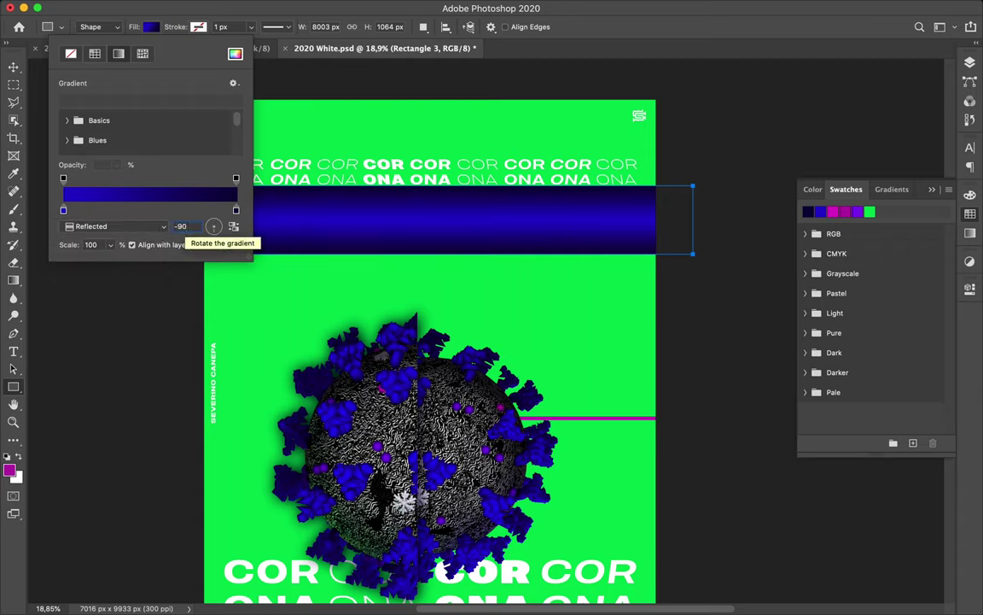
{"action": "key", "text": "Return"}
{"action": "key", "text": "v"}
Rotate the band's gradient to -177° so it runs sideways.
{"action": "key", "text": "super+t"}
{"action": "key", "text": "Escape"}
{"action": "key", "text": "a"}
{"action": "left_click", "coordinate": [203, 26]}
{"action": "left_click_drag", "start_coordinate": [265, 231], "coordinate": [244, 235]}
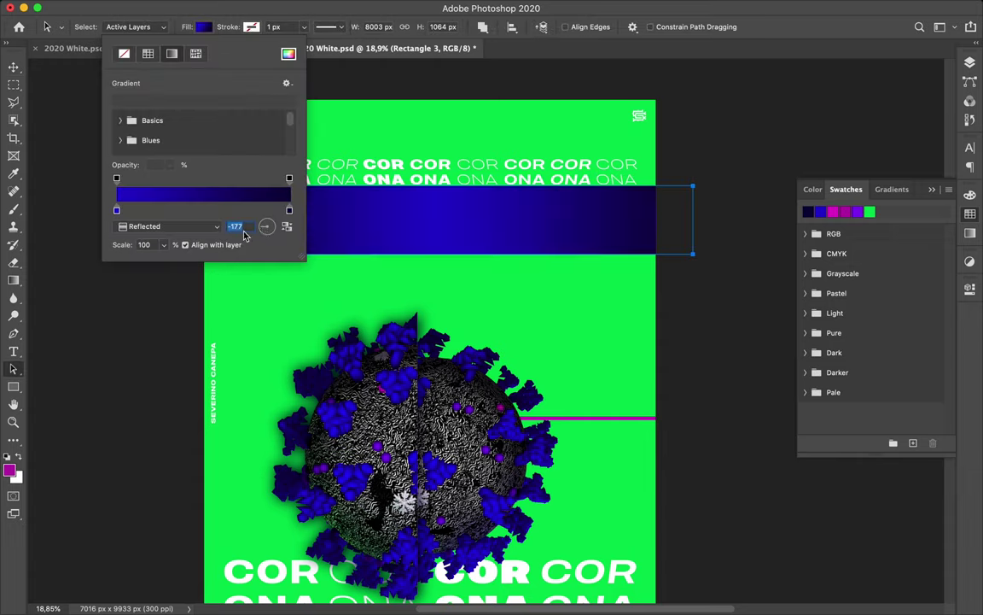
{"action": "key", "text": "Return"}
Place Rectangle 3 below the text groups in Layers and nudge it slightly lower.
{"action": "key", "text": "v"}
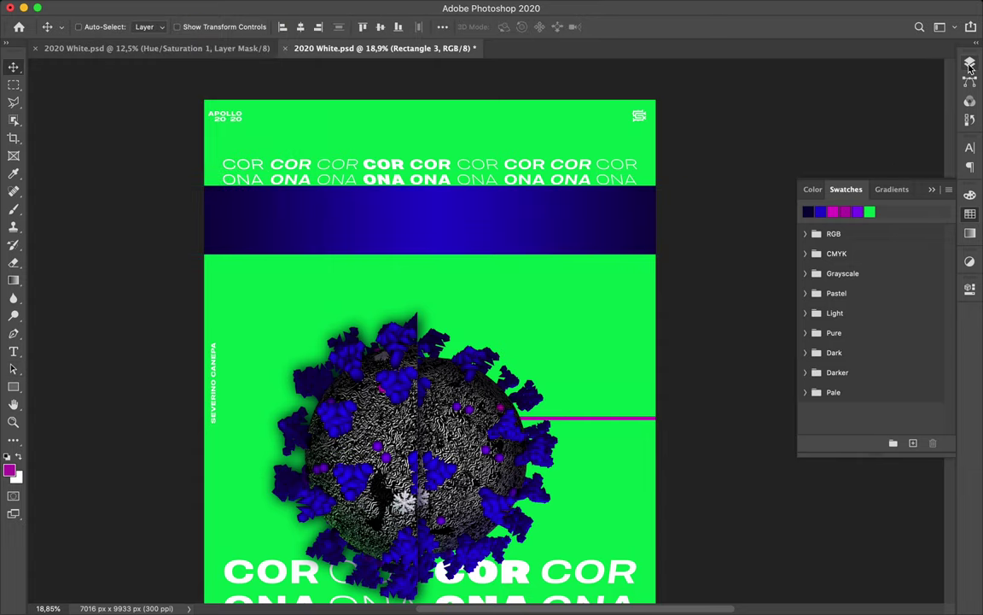
{"action": "left_click", "coordinate": [970, 65]}
{"action": "left_click_drag", "start_coordinate": [877, 255], "coordinate": [876, 303]}
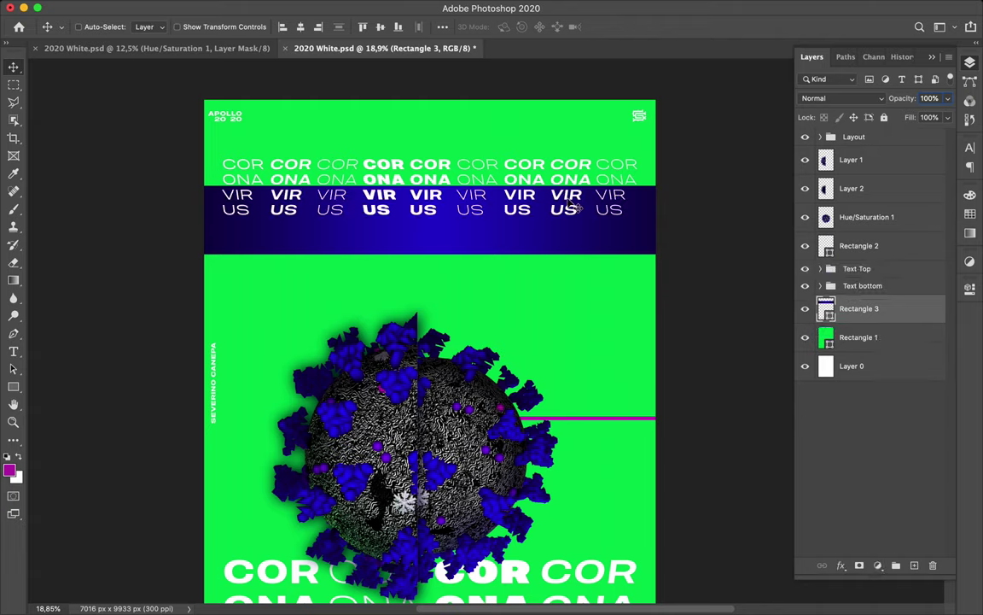
{"action": "left_click_drag", "start_coordinate": [572, 223], "coordinate": [571, 239]}
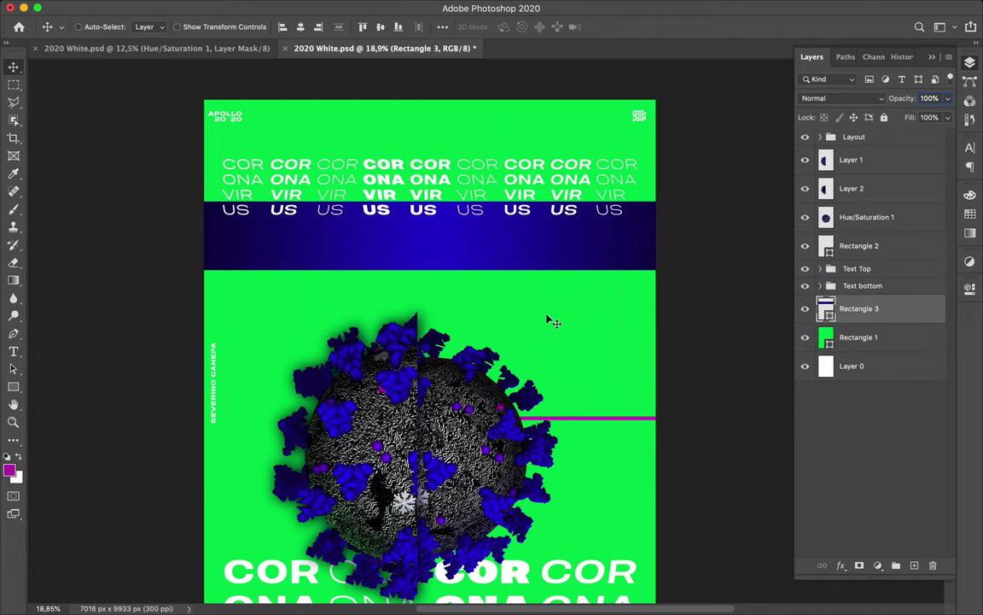
{"action": "scroll", "coordinate": [563, 314], "scroll_direction": "down", "scroll_amount": 3}
{"action": "scroll", "coordinate": [555, 290], "scroll_direction": "down", "scroll_amount": 3}
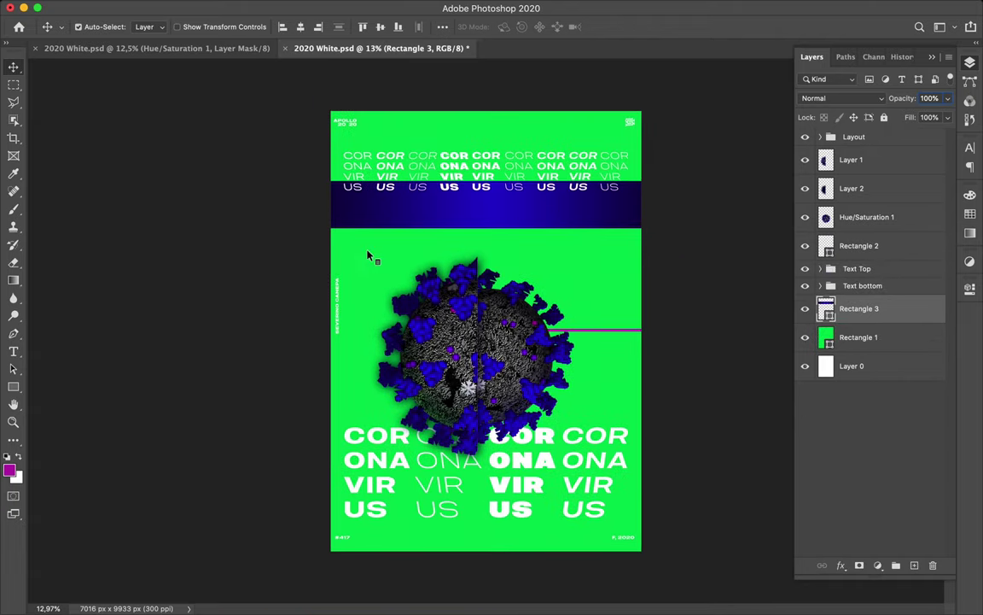
Duplicate the green background Rectangle 1 and switch the copy's fill to a gradient.
{"action": "left_click", "coordinate": [368, 256]}
{"action": "key", "text": "ctrl+j"}
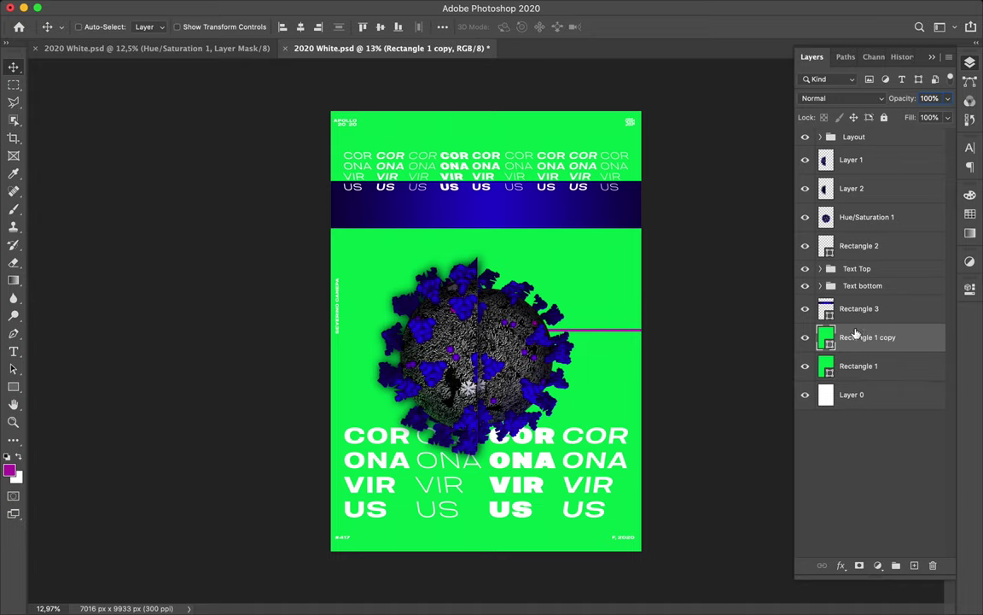
{"action": "key", "text": "a"}
{"action": "left_click", "coordinate": [203, 27]}
{"action": "left_click", "coordinate": [148, 53]}
Set the left gradient stop to bright green from the swatches.
{"action": "double_click", "coordinate": [117, 210]}
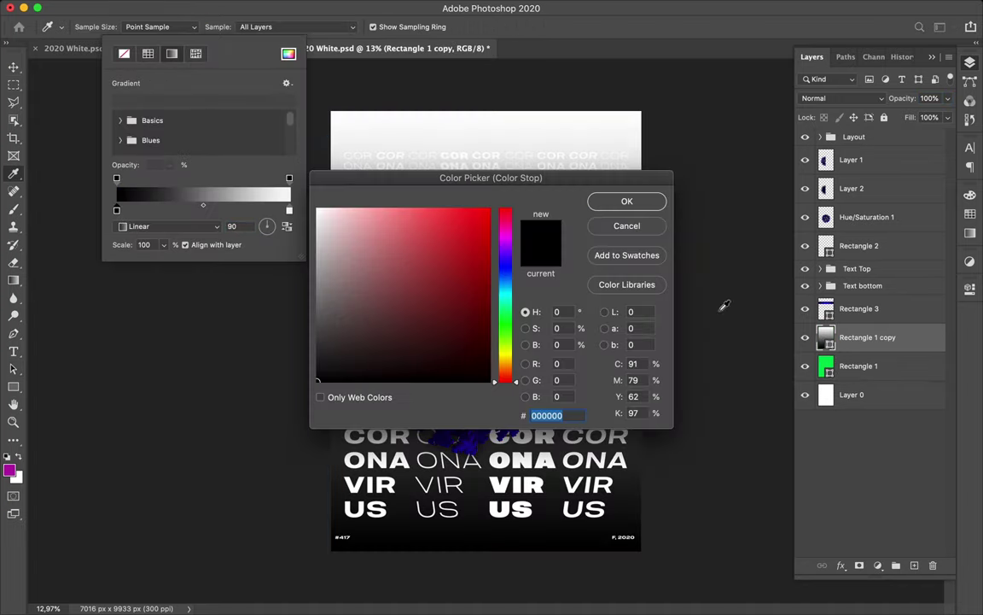
{"action": "left_click", "coordinate": [969, 213]}
{"action": "left_click", "coordinate": [845, 189]}
{"action": "left_click", "coordinate": [869, 210]}
{"action": "left_click", "coordinate": [628, 201]}
Set the right gradient stop to dark green 024e1e.
{"action": "double_click", "coordinate": [288, 210]}
{"action": "left_click", "coordinate": [808, 210]}
{"action": "left_click", "coordinate": [377, 233]}
{"action": "mouse_move", "coordinate": [378, 233]}
{"action": "left_mouse_down"}
{"action": "mouse_move", "coordinate": [316, 208]}
{"action": "mouse_move", "coordinate": [540, 354]}
{"action": "left_mouse_up"}
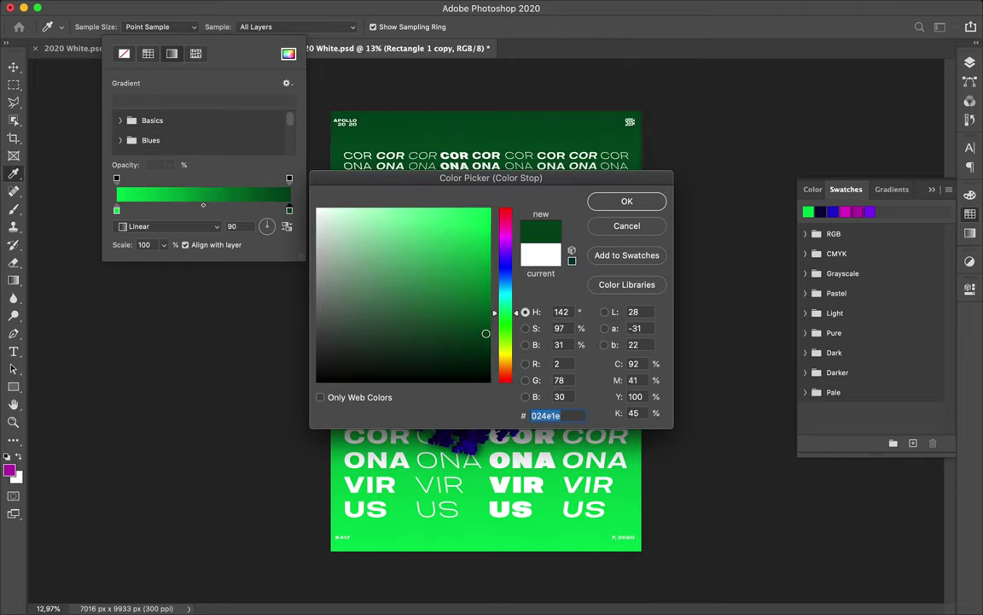
{"action": "left_click", "coordinate": [627, 202]}
{"action": "left_click", "coordinate": [321, 8]}
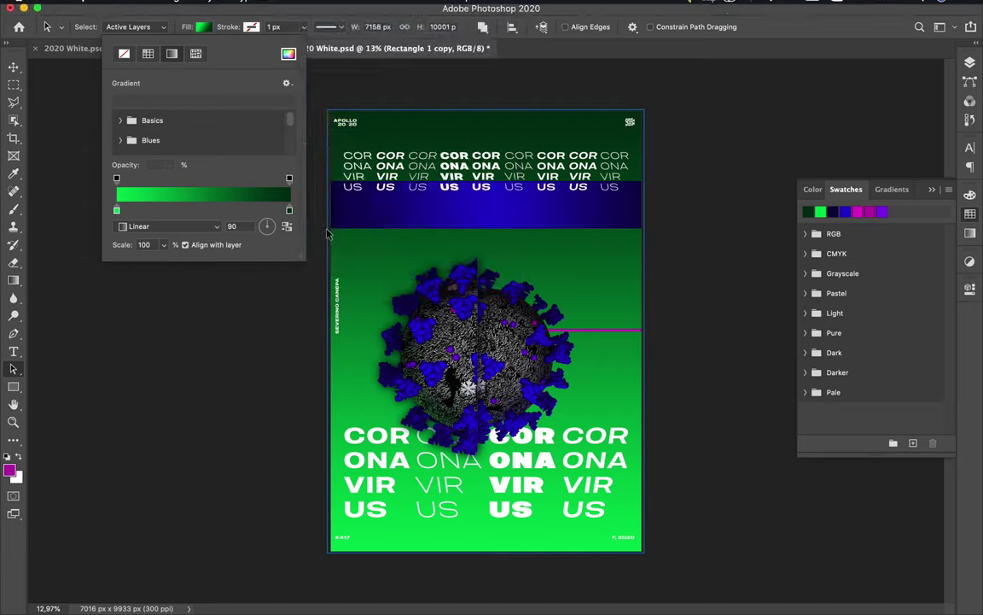
{"action": "key", "text": "v"}
{"action": "left_click", "coordinate": [321, 8]}
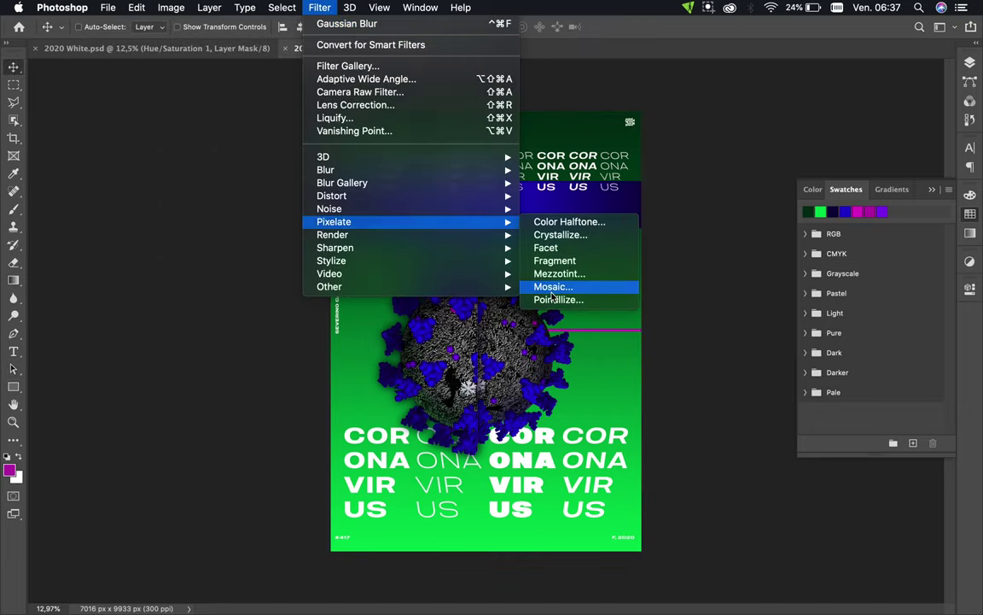
Apply a Mosaic filter with 200-pixel square cells to Rectangle 1 copy.
{"action": "left_click", "coordinate": [553, 287]}
{"action": "left_click", "coordinate": [600, 211]}
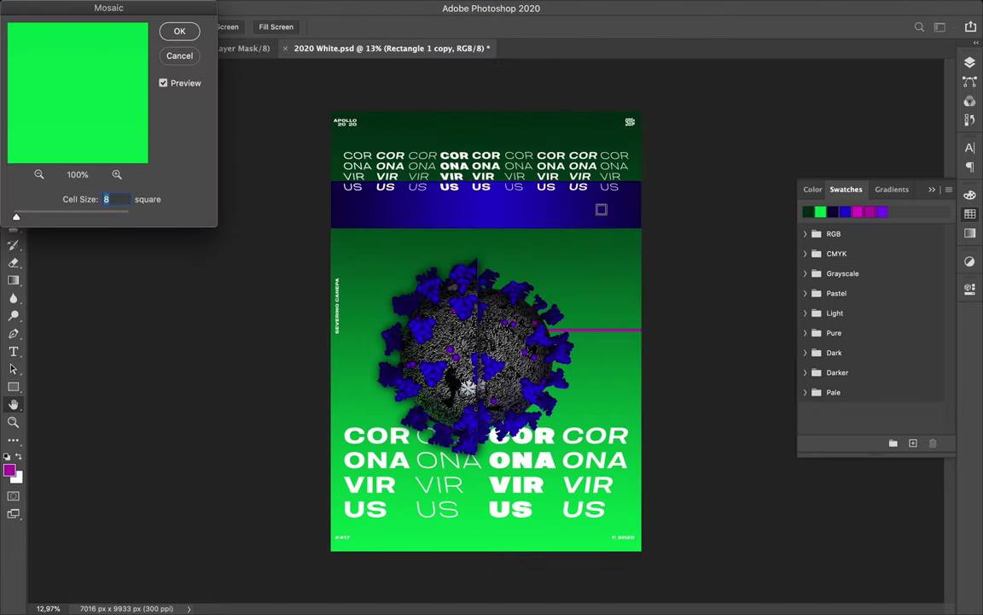
{"action": "left_click_drag", "start_coordinate": [17, 217], "coordinate": [140, 220]}
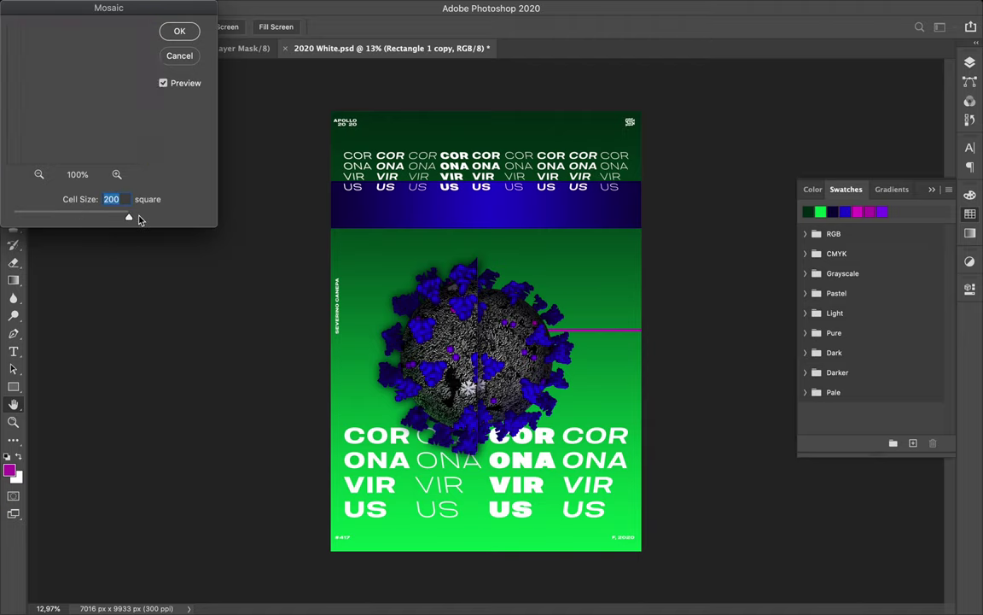
{"action": "left_click", "coordinate": [179, 32]}
Free-transform the mosaic layer, then marquee-select from the top down to mid-virus.
{"action": "scroll", "coordinate": [373, 237], "scroll_direction": "up", "scroll_amount": 2}
{"action": "key", "text": "ctrl+t"}
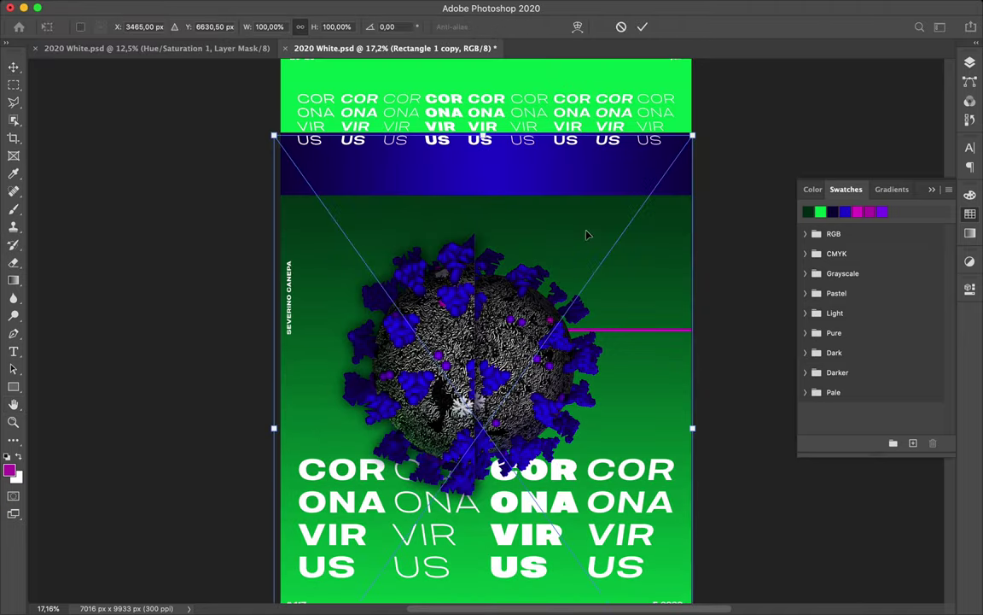
{"action": "key", "text": "Return"}
{"action": "scroll", "coordinate": [405, 173], "scroll_direction": "down", "scroll_amount": 2}
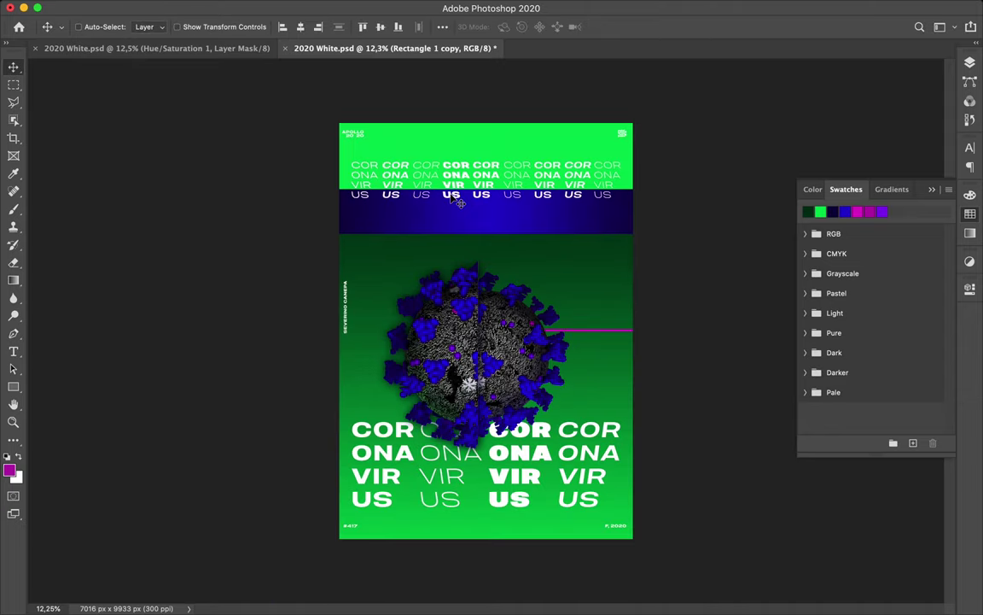
{"action": "key", "text": "m"}
{"action": "left_click_drag", "start_coordinate": [334, 144], "coordinate": [716, 404]}
Rasterize the gradient copy, delete the selected upper area, and reposition the remainder.
{"action": "key", "text": "BackSpace"}
{"action": "key", "text": "Return"}
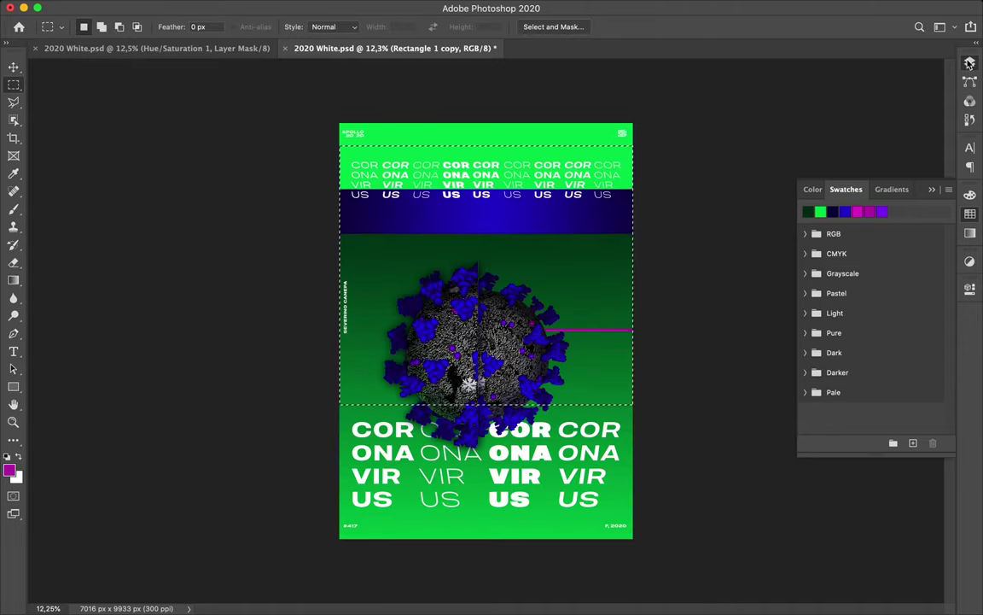
{"action": "left_click", "coordinate": [969, 63]}
{"action": "right_click", "coordinate": [906, 341]}
{"action": "left_click", "coordinate": [762, 255]}
{"action": "key", "text": "Delete"}
{"action": "key", "text": "ctrl+d"}
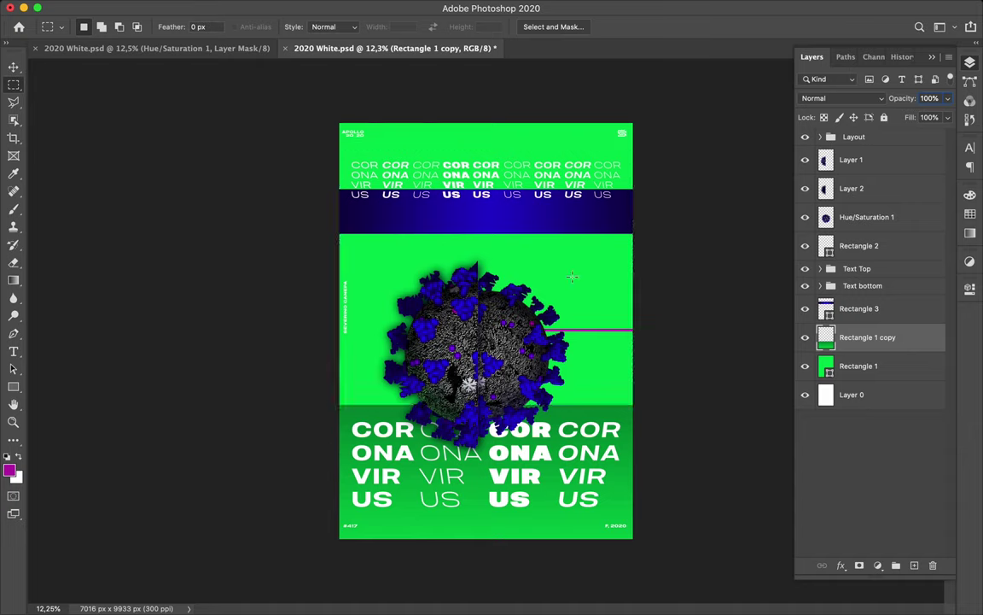
{"action": "key", "text": "v"}
{"action": "mouse_move", "coordinate": [566, 351]}
{"action": "left_mouse_down"}
{"action": "mouse_move", "coordinate": [599, 388]}
{"action": "mouse_move", "coordinate": [434, 327]}
{"action": "mouse_move", "coordinate": [507, 395]}
{"action": "left_mouse_up"}
Select a tall strip of the mosaic layer, rotate it, and push it to the poster's bottom.
{"action": "key", "text": "m"}
{"action": "left_click_drag", "start_coordinate": [478, 211], "coordinate": [539, 325]}
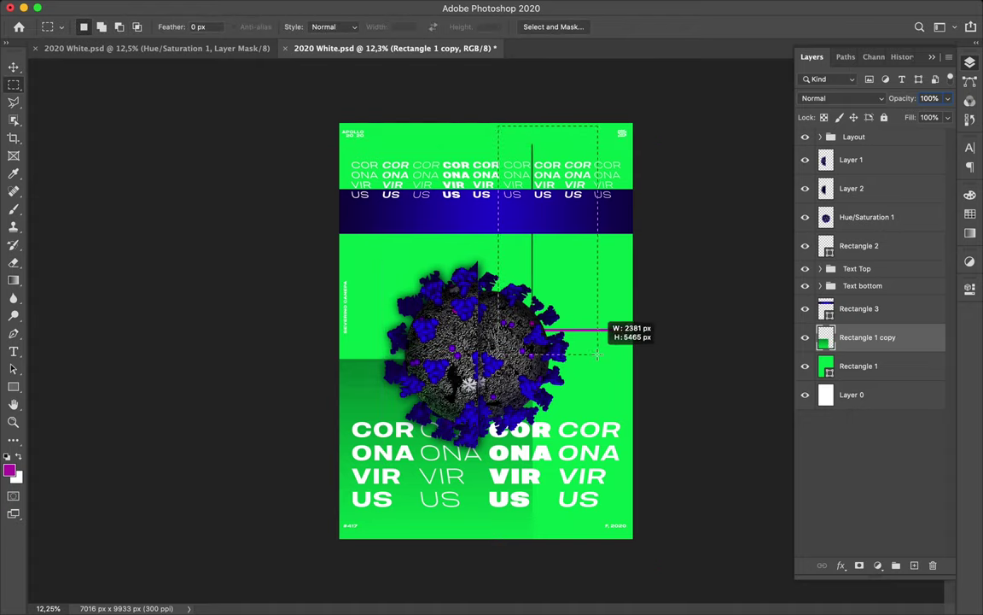
{"action": "key", "text": "v"}
{"action": "key", "text": "ctrl+t"}
{"action": "mouse_move", "coordinate": [649, 559]}
{"action": "left_mouse_down"}
{"action": "mouse_move", "coordinate": [641, 483]}
{"action": "mouse_move", "coordinate": [554, 533]}
{"action": "mouse_move", "coordinate": [540, 564]}
{"action": "left_mouse_up"}
{"action": "key", "text": "Escape"}
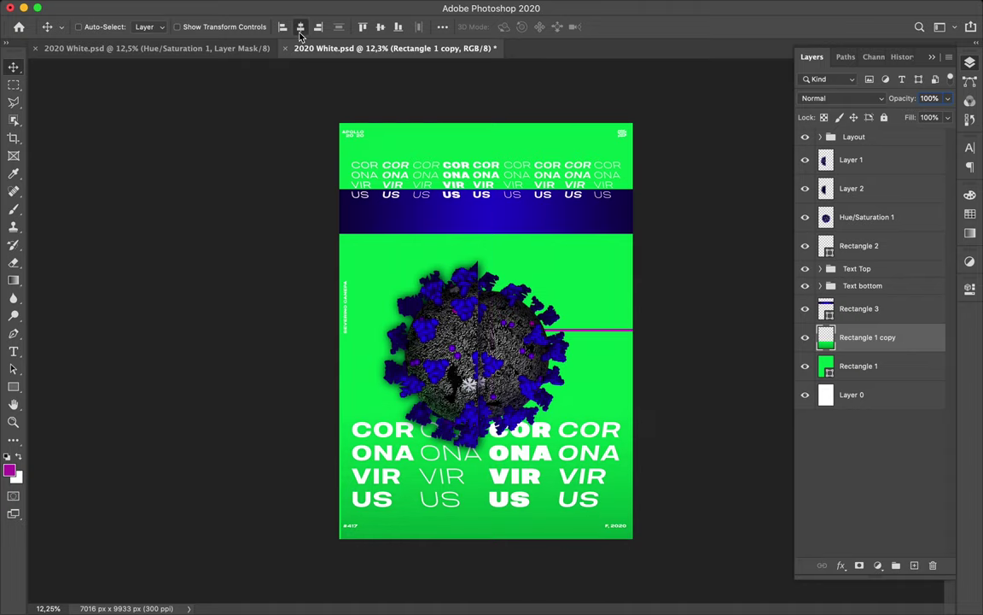
{"action": "left_click_drag", "start_coordinate": [454, 185], "coordinate": [504, 555]}
{"action": "scroll", "coordinate": [499, 344], "scroll_direction": "up", "scroll_amount": 3}
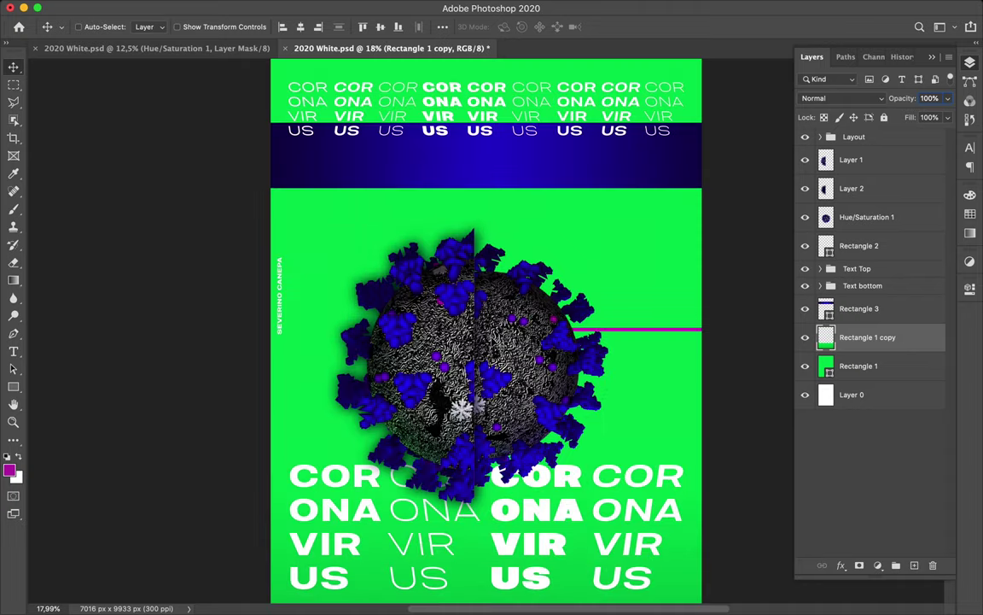
Scale Rectangle 2 to 42.69% from its left end, leaving a short dash beside the virus.
{"action": "left_click", "coordinate": [512, 289], "text": "ctrl"}
{"action": "key", "text": "ctrl+t"}
{"action": "left_click_drag", "start_coordinate": [389, 288], "coordinate": [499, 289]}
{"action": "scroll", "coordinate": [495, 288], "scroll_direction": "up", "scroll_amount": 3}
{"action": "scroll", "coordinate": [484, 286], "scroll_direction": "up", "scroll_amount": 3}
{"action": "left_click_drag", "start_coordinate": [496, 245], "coordinate": [417, 243]}
{"action": "scroll", "coordinate": [382, 243], "scroll_direction": "up", "scroll_amount": 2}
{"action": "scroll", "coordinate": [373, 211], "scroll_direction": "up", "scroll_amount": 1}
{"action": "key", "text": "Return"}
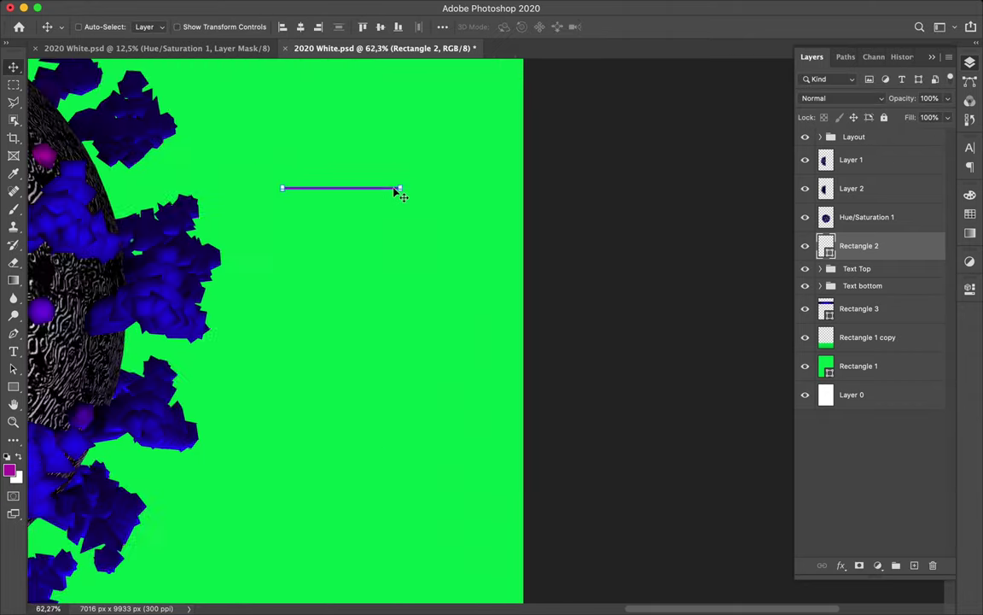
{"action": "scroll", "coordinate": [399, 192], "scroll_direction": "down", "scroll_amount": 2}
{"action": "scroll", "coordinate": [398, 192], "scroll_direction": "down", "scroll_amount": 2}
{"action": "scroll", "coordinate": [399, 192], "scroll_direction": "down", "scroll_amount": 1}
{"action": "key", "text": "alt+bracketright"}
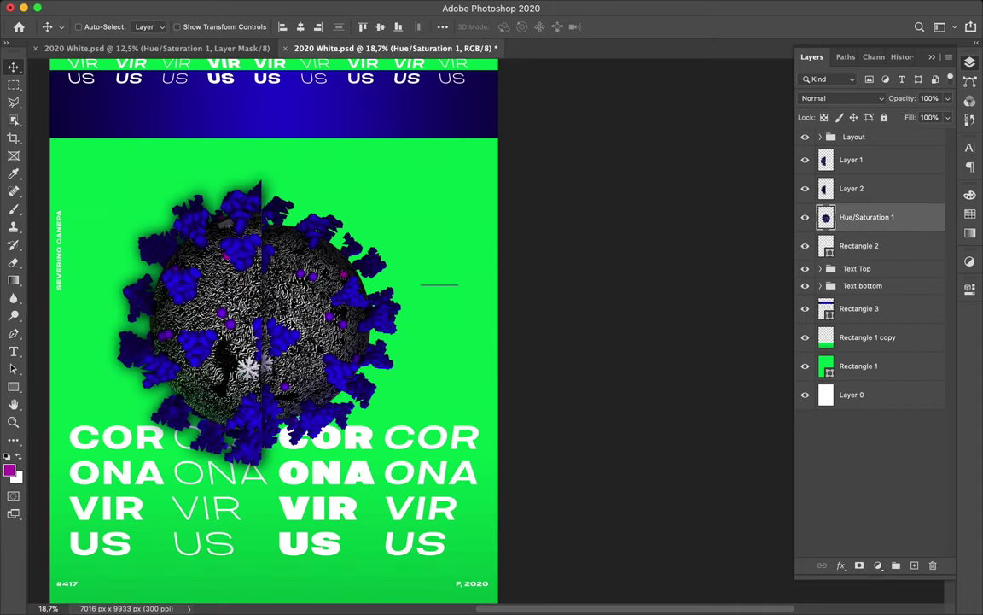
{"action": "key", "text": "l"}
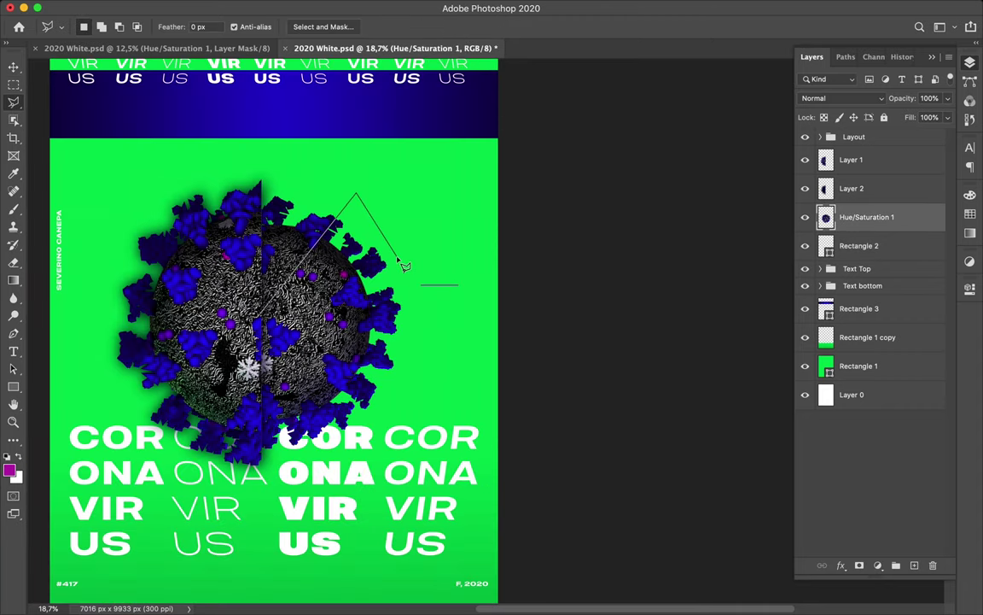
Copy the lassoed virus wedge onto Layer 3 and shift it outward.
{"action": "key", "text": "ctrl+j"}
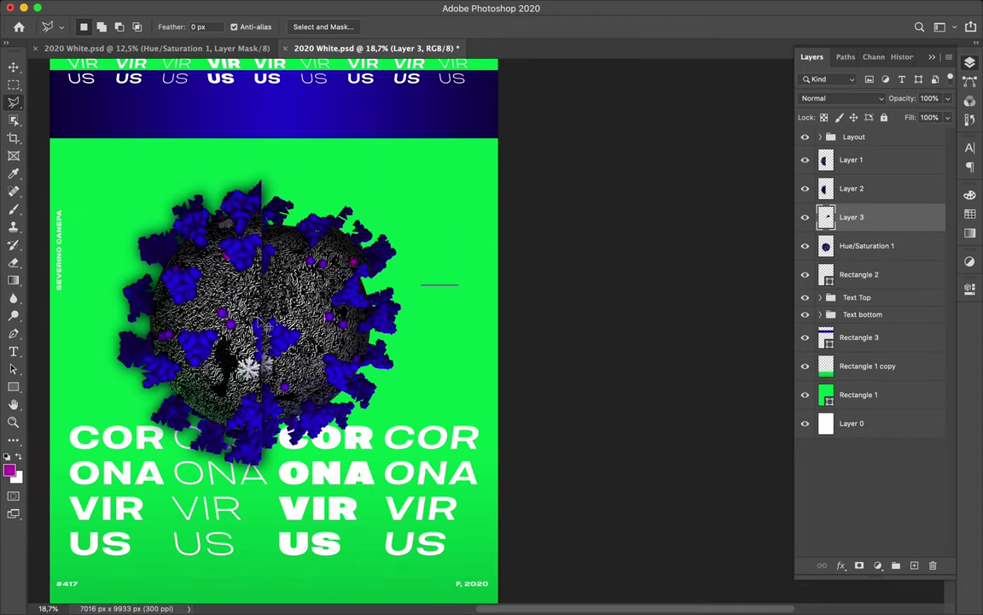
{"action": "key", "text": "v"}
{"action": "left_click_drag", "start_coordinate": [341, 235], "coordinate": [388, 218]}
{"action": "scroll", "coordinate": [455, 198], "scroll_direction": "up", "scroll_amount": 1}
Erase the wedge's edges with a 73 px Eraser.
{"action": "key", "text": "e"}
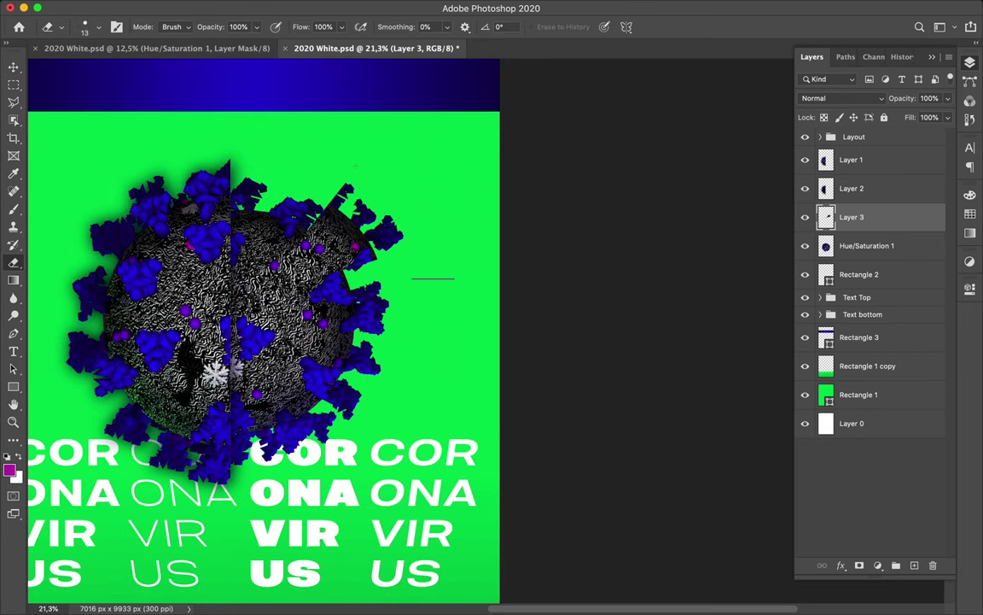
{"action": "right_click", "coordinate": [455, 198]}
{"action": "type", "text": "73"}
{"action": "key", "text": "Return"}
{"action": "key", "text": "v"}
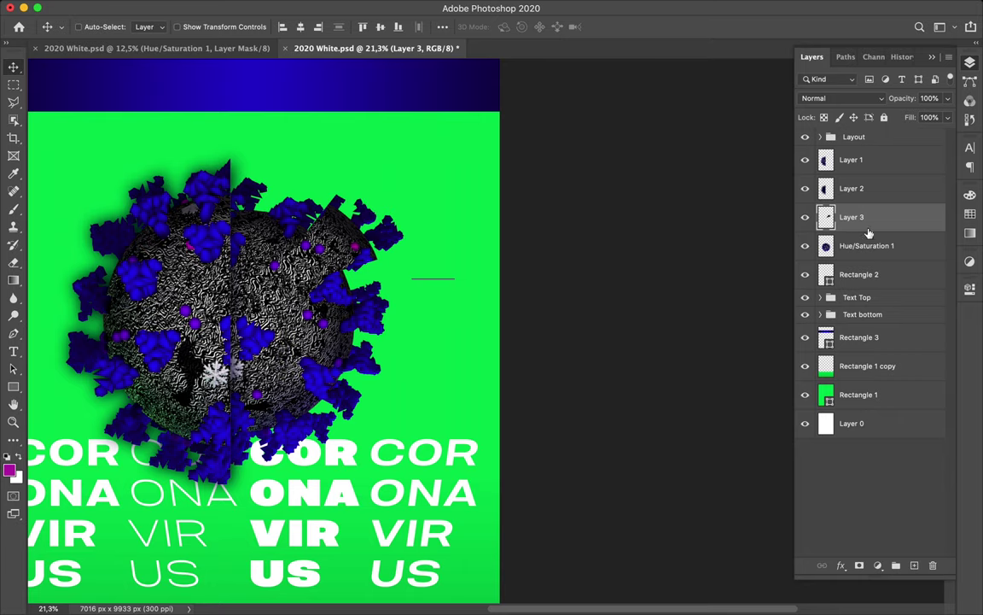
Add empty Layer 4 and pick dark navy as the brush colour.
{"action": "key", "text": "ctrl+shift+alt+n"}
{"action": "key", "text": "b"}
{"action": "left_click", "coordinate": [970, 214]}
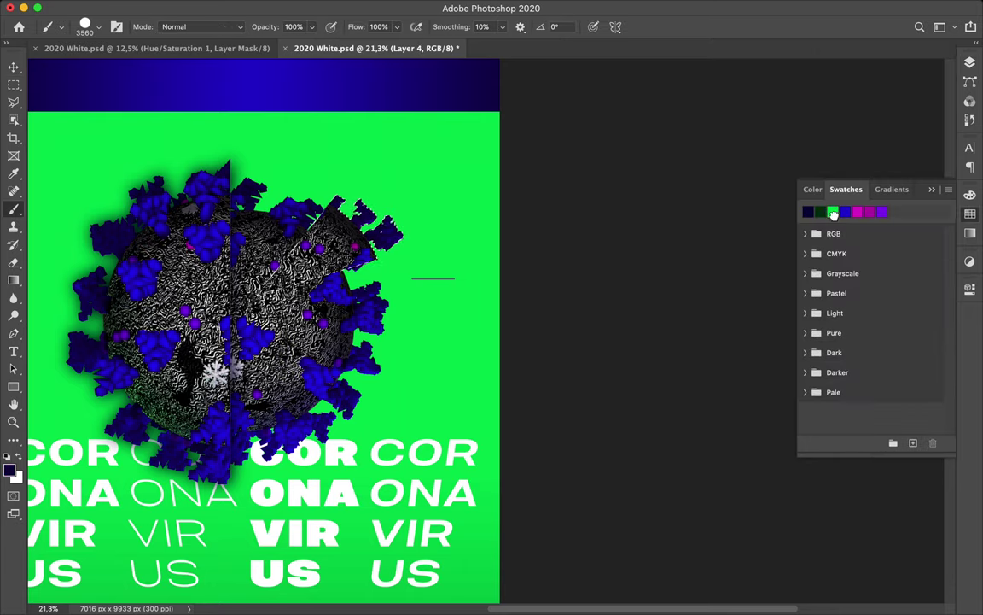
Apply a 106 px Gaussian Blur to Layer 4.
{"action": "key", "text": "m"}
{"action": "left_click", "coordinate": [319, 8]}
{"action": "mouse_move", "coordinate": [326, 170]}
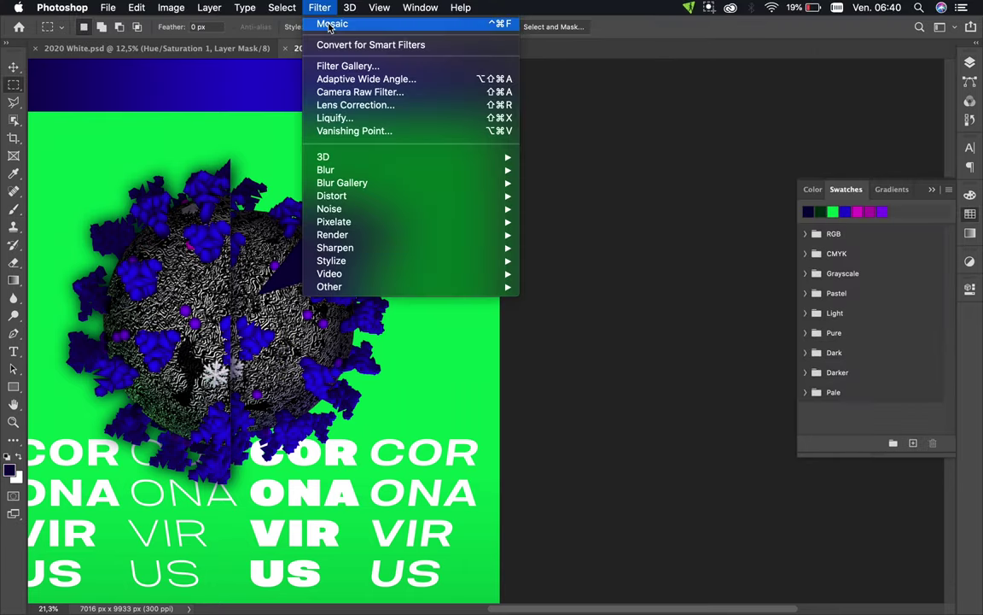
{"action": "left_click", "coordinate": [613, 222]}
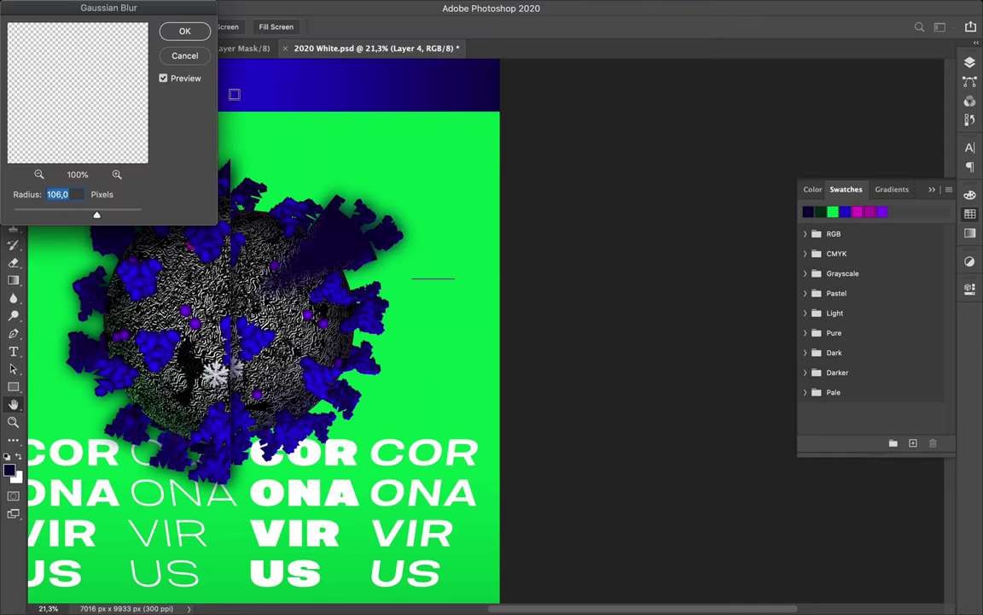
{"action": "key", "text": "Return"}
Nudge the blurred Layer 4 up and right and set its blend mode to Multiply.
{"action": "left_click", "coordinate": [969, 62]}
{"action": "mouse_move", "coordinate": [328, 232]}
{"action": "left_mouse_down"}
{"action": "mouse_move", "coordinate": [344, 233]}
{"action": "mouse_move", "coordinate": [339, 239]}
{"action": "left_mouse_up"}
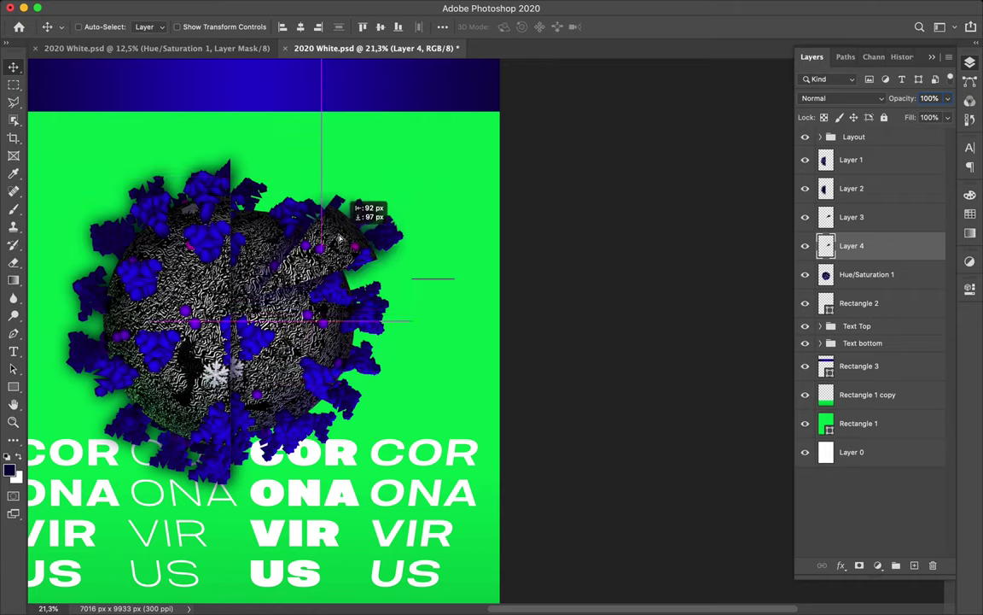
{"action": "left_click", "coordinate": [840, 98]}
{"action": "left_click", "coordinate": [858, 138]}
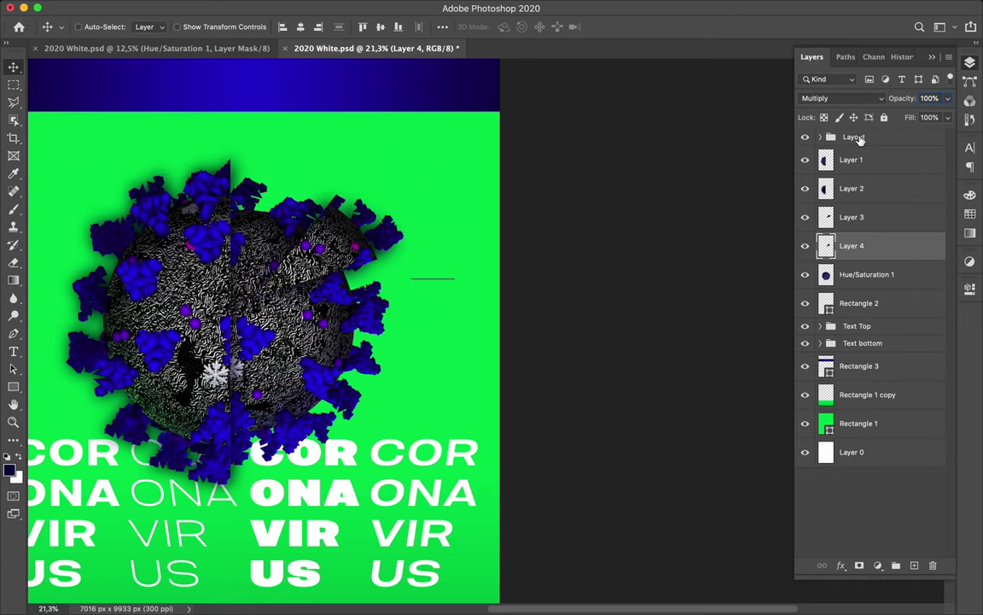
{"action": "scroll", "coordinate": [382, 272], "scroll_direction": "left", "scroll_amount": 5}
{"action": "scroll", "coordinate": [381, 272], "scroll_direction": "down", "scroll_amount": 3}
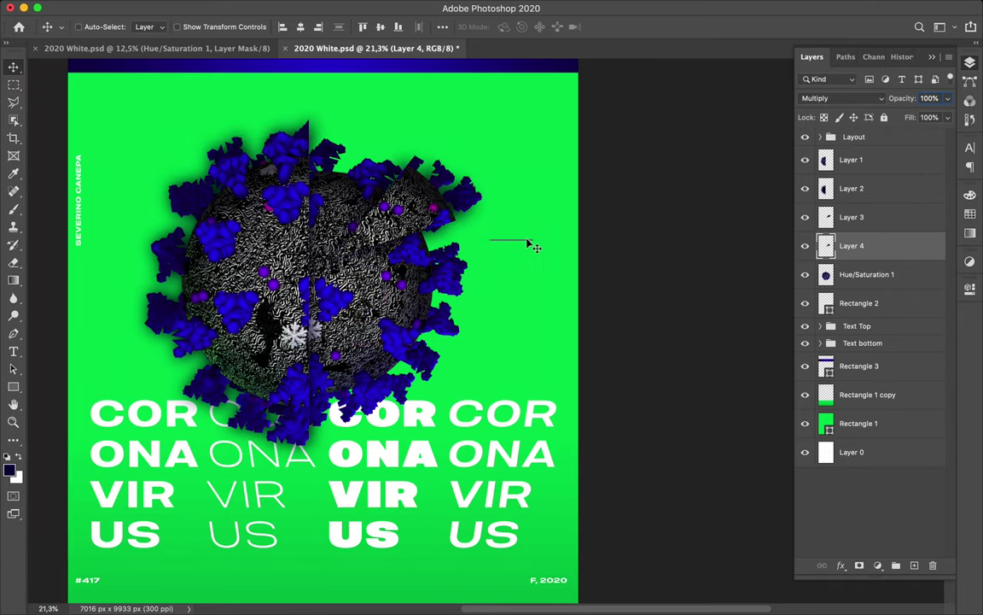
Resize the short line beside the virus to 1149×20 px.
{"action": "left_click", "coordinate": [530, 244], "text": "ctrl"}
{"action": "key", "text": "ctrl+t"}
{"action": "scroll", "coordinate": [529, 245], "scroll_direction": "up", "scroll_amount": 3}
{"action": "left_click_drag", "start_coordinate": [570, 201], "coordinate": [569, 198]}
{"action": "key", "text": "Return"}
{"action": "key", "text": "ctrl+0"}
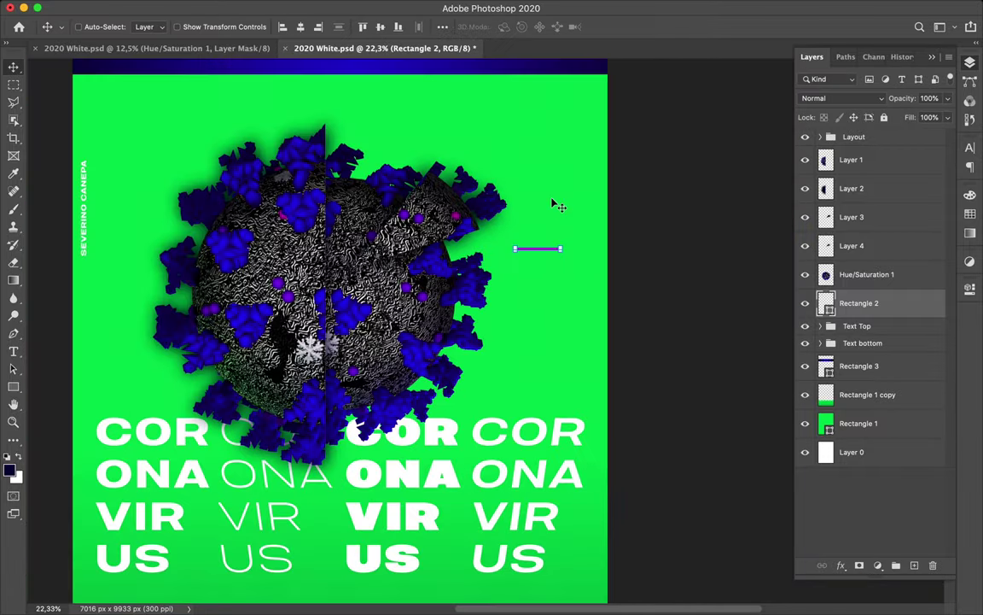
Duplicate the blue gradient band onto the poster's bottom and raise its top edge.
{"action": "left_click_drag", "start_coordinate": [556, 204], "coordinate": [559, 599], "text": "alt"}
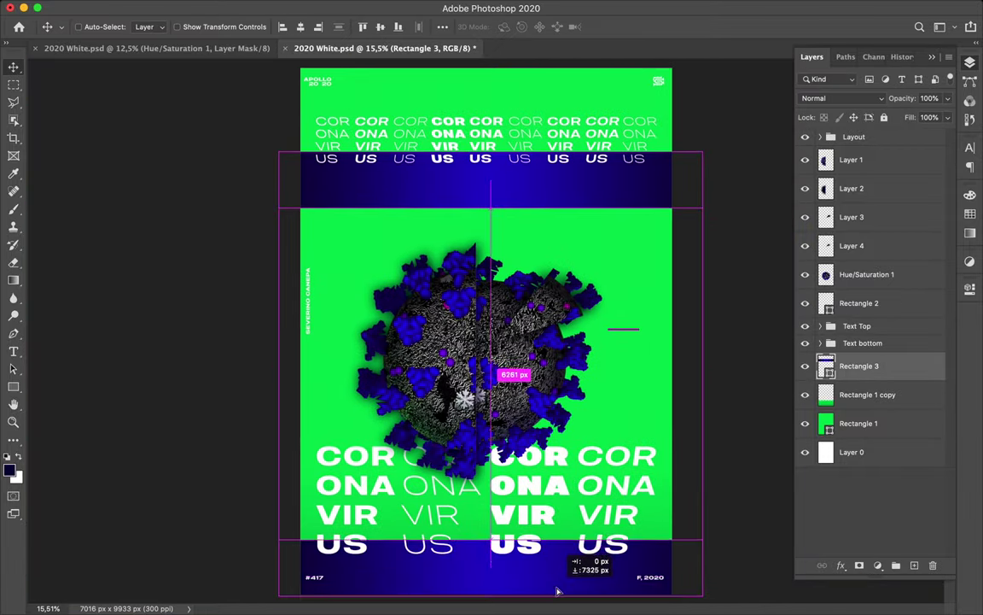
{"action": "key", "text": "ctrl+t"}
{"action": "left_click_drag", "start_coordinate": [486, 546], "coordinate": [486, 511]}
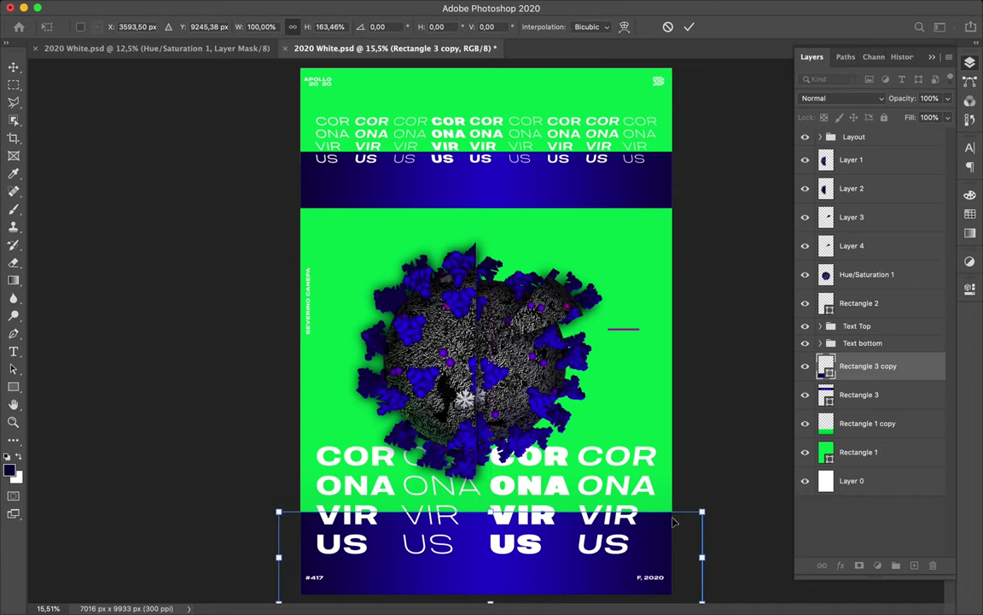
{"action": "key", "text": "Return"}
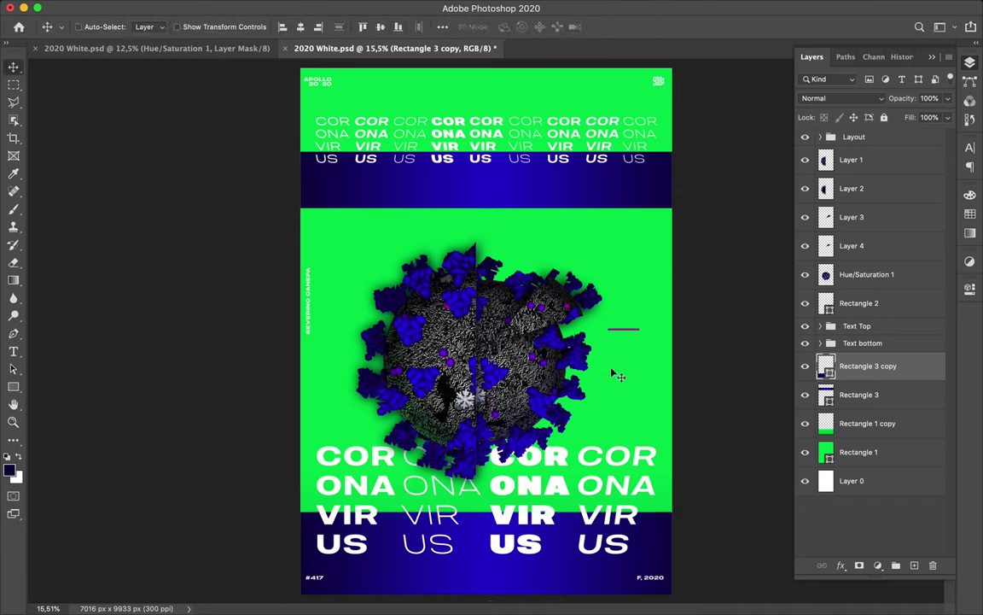
{"action": "left_click", "coordinate": [444, 126]}
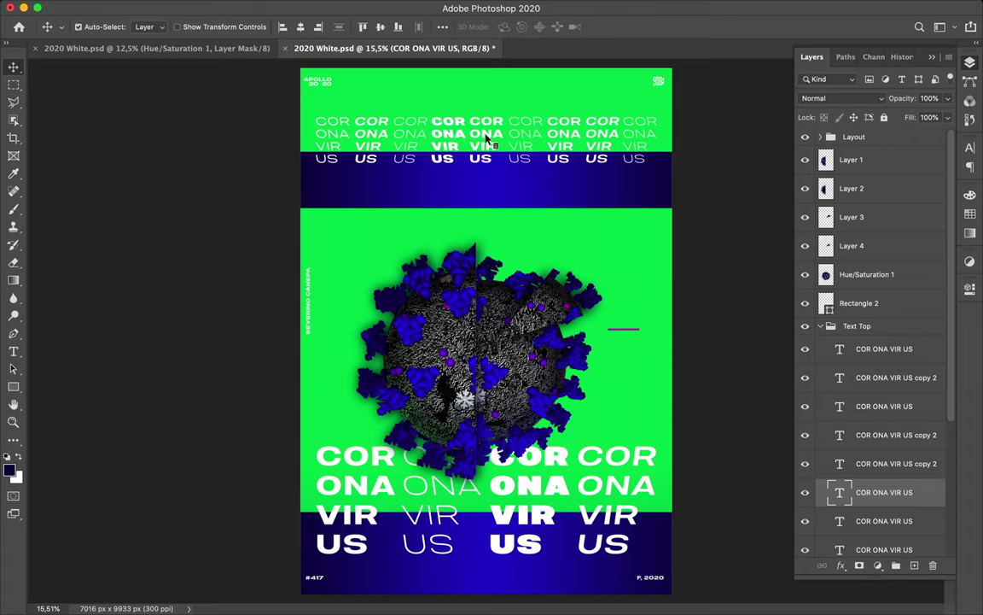
Switch the selected COR ONA VIR US column from italic to the lighter Expanded font style.
{"action": "left_click", "coordinate": [970, 147]}
{"action": "left_click", "coordinate": [917, 162]}
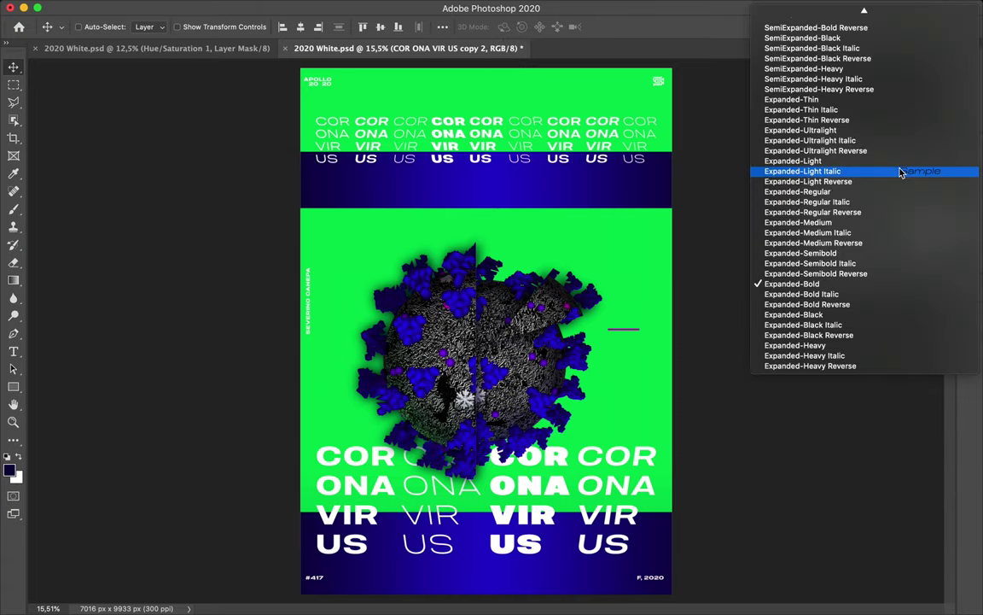
{"action": "left_click", "coordinate": [880, 104]}
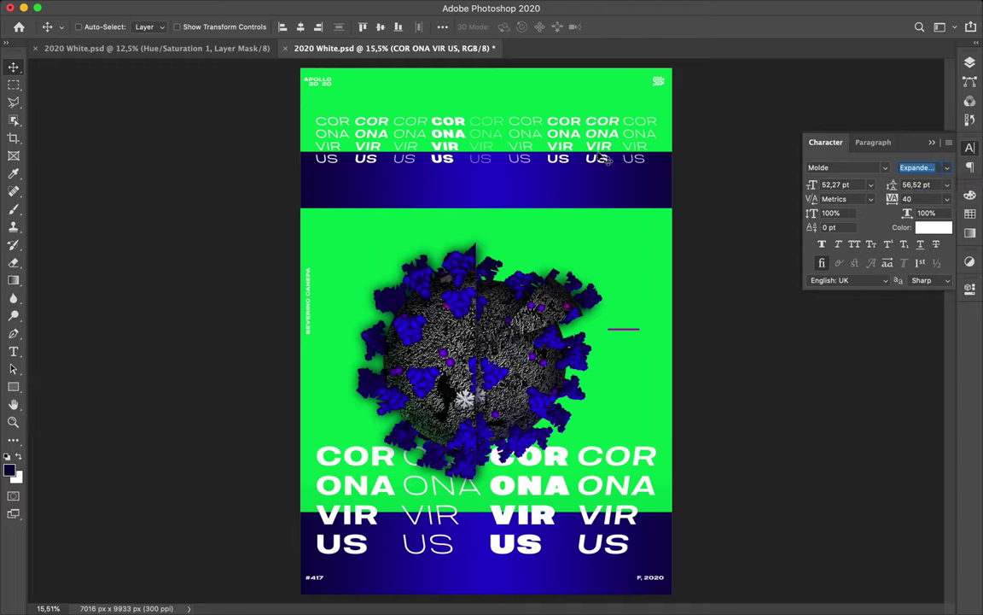
{"action": "key", "text": "Down"}
{"action": "key", "text": "Down"}
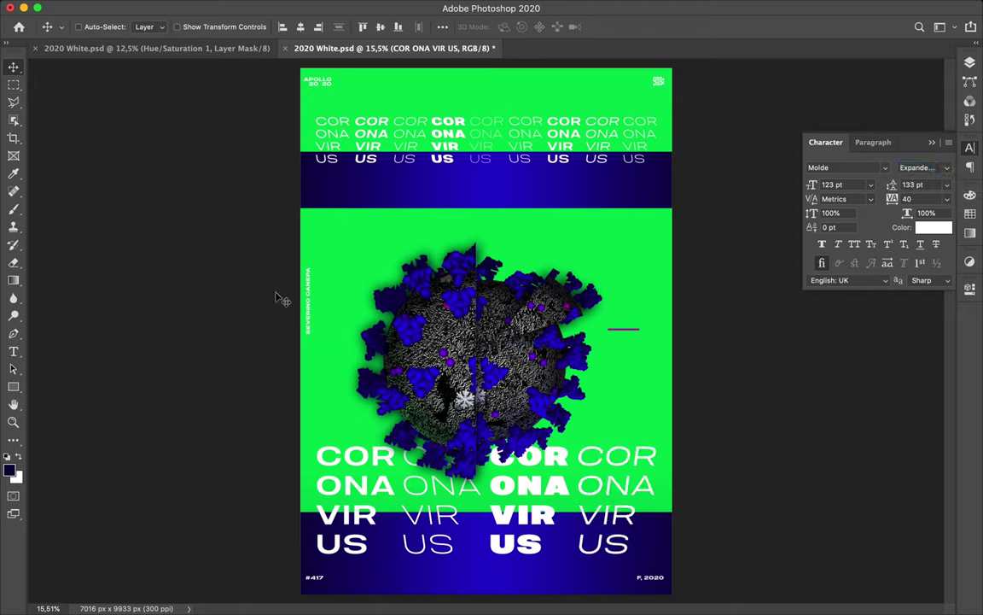
{"action": "left_click", "coordinate": [636, 331], "text": "super"}
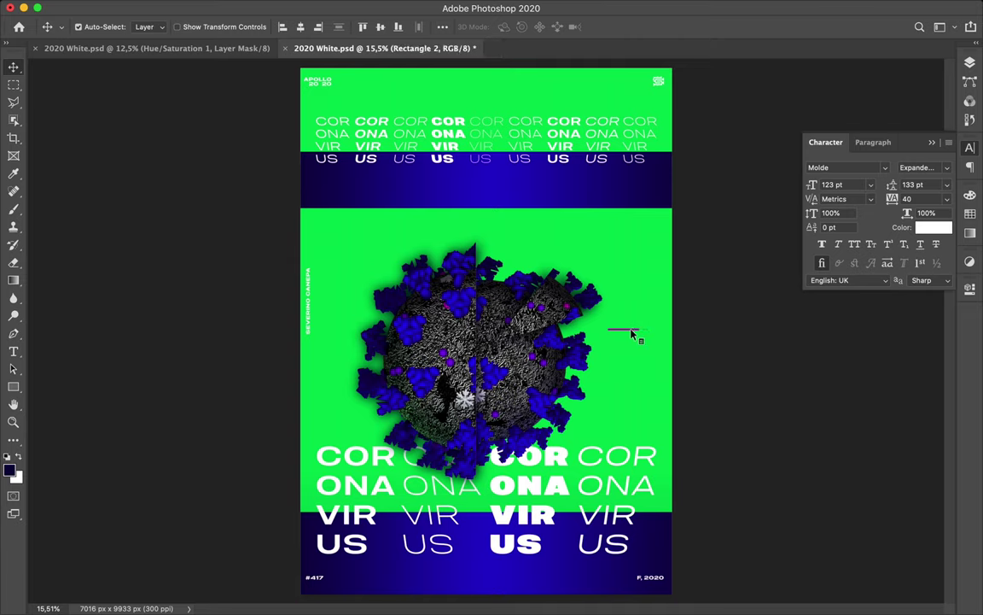
Alt-drag copies of the short magenta line into scattered dashes on both sides of the virus.
{"action": "mouse_move", "coordinate": [633, 333]}
{"action": "left_mouse_down"}
{"action": "mouse_move", "coordinate": [648, 345]}
{"action": "mouse_move", "coordinate": [629, 401]}
{"action": "mouse_move", "coordinate": [687, 424]}
{"action": "mouse_move", "coordinate": [619, 406]}
{"action": "mouse_move", "coordinate": [575, 439]}
{"action": "mouse_move", "coordinate": [329, 377]}
{"action": "mouse_move", "coordinate": [323, 389]}
{"action": "mouse_move", "coordinate": [312, 359]}
{"action": "mouse_move", "coordinate": [324, 401]}
{"action": "left_mouse_up"}
{"action": "left_click_drag", "start_coordinate": [342, 329], "coordinate": [358, 419]}
{"action": "mouse_move", "coordinate": [389, 328]}
{"action": "left_mouse_down"}
{"action": "mouse_move", "coordinate": [274, 354]}
{"action": "mouse_move", "coordinate": [297, 354]}
{"action": "left_mouse_up"}
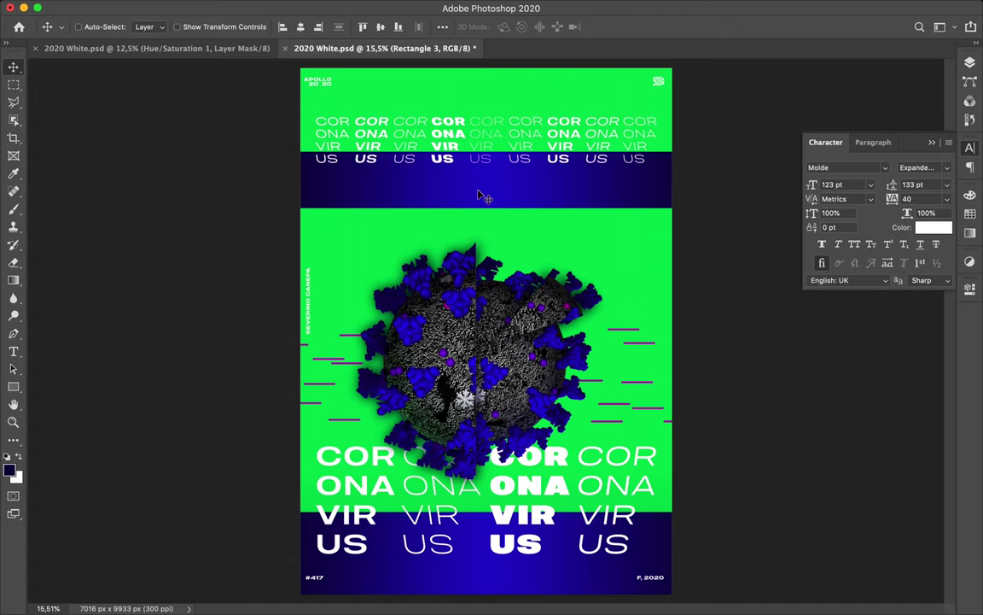
{"action": "key", "text": "b"}
{"action": "left_click", "coordinate": [970, 62]}
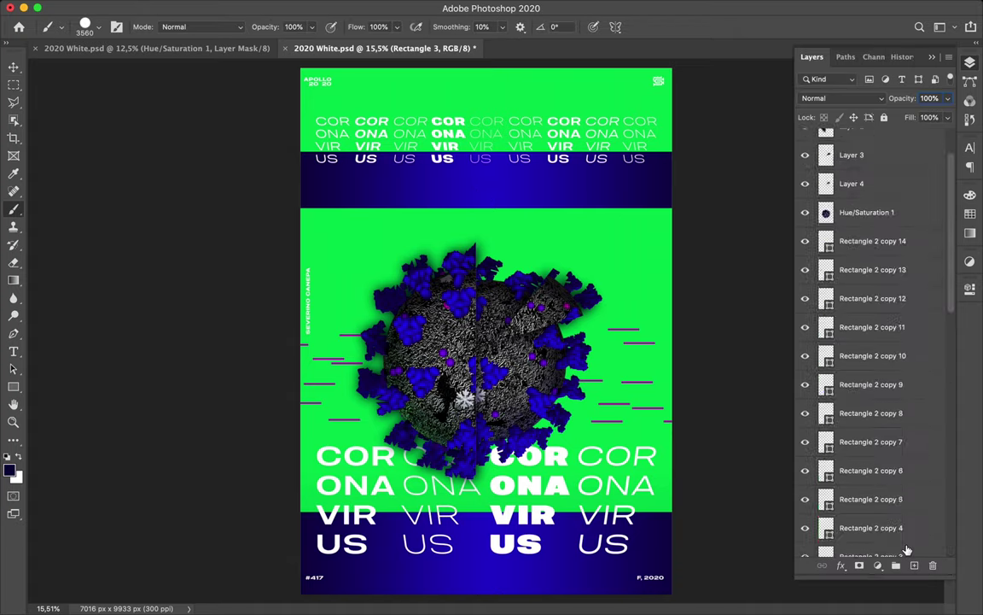
Delete the Rectangle 1 copy layer and add a new empty layer.
{"action": "scroll", "coordinate": [871, 427], "scroll_direction": "down", "scroll_amount": 10}
{"action": "left_click", "coordinate": [888, 538]}
{"action": "left_click", "coordinate": [888, 484]}
{"action": "key", "text": "Delete"}
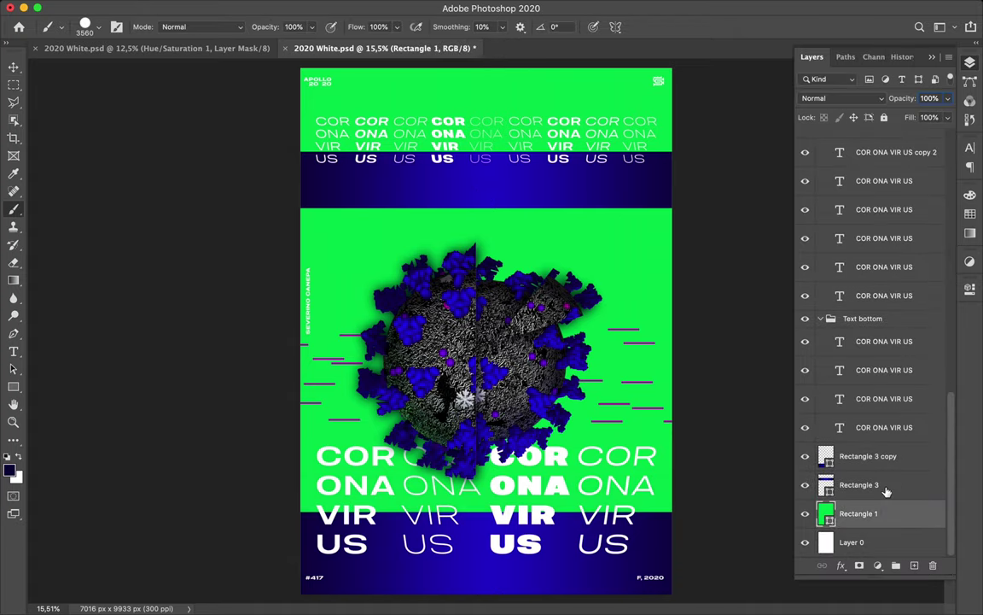
{"action": "key", "text": "ctrl+shift+alt+n"}
Browse the Special Effects brush presets and pick the Spatter Bot 1 brush.
{"action": "left_click", "coordinate": [86, 28]}
{"action": "scroll", "coordinate": [93, 183], "scroll_direction": "down", "scroll_amount": 3}
{"action": "left_click", "coordinate": [30, 153]}
{"action": "scroll", "coordinate": [71, 205], "scroll_direction": "down", "scroll_amount": 2}
{"action": "scroll", "coordinate": [71, 213], "scroll_direction": "up", "scroll_amount": 3}
{"action": "scroll", "coordinate": [71, 209], "scroll_direction": "up", "scroll_amount": 2}
{"action": "scroll", "coordinate": [73, 201], "scroll_direction": "up", "scroll_amount": 2}
{"action": "scroll", "coordinate": [74, 192], "scroll_direction": "up", "scroll_amount": 3}
{"action": "scroll", "coordinate": [75, 193], "scroll_direction": "down", "scroll_amount": 3}
{"action": "scroll", "coordinate": [74, 193], "scroll_direction": "down", "scroll_amount": 3}
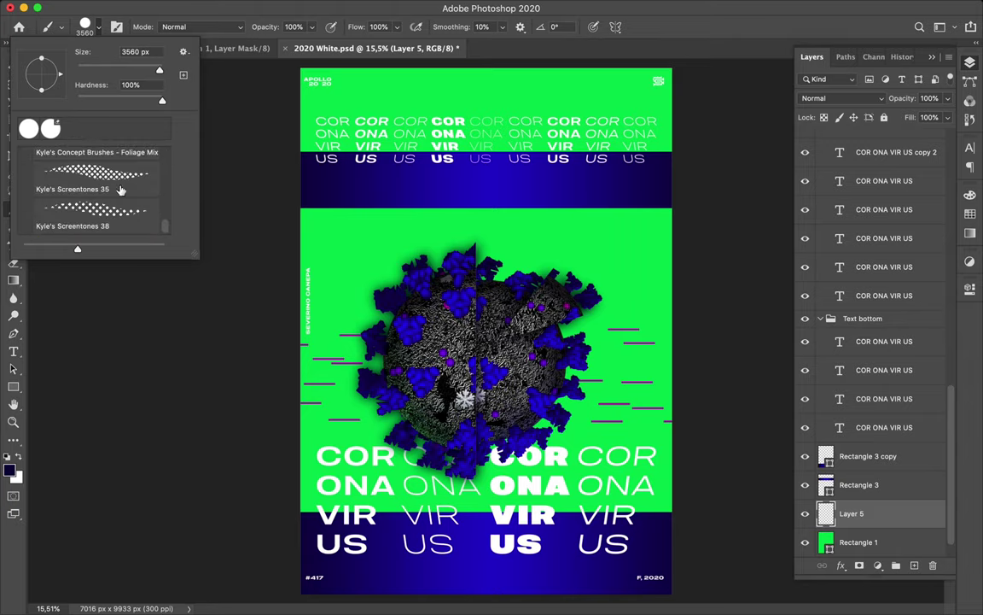
{"action": "left_click", "coordinate": [710, 7]}
{"action": "left_click", "coordinate": [732, 36]}
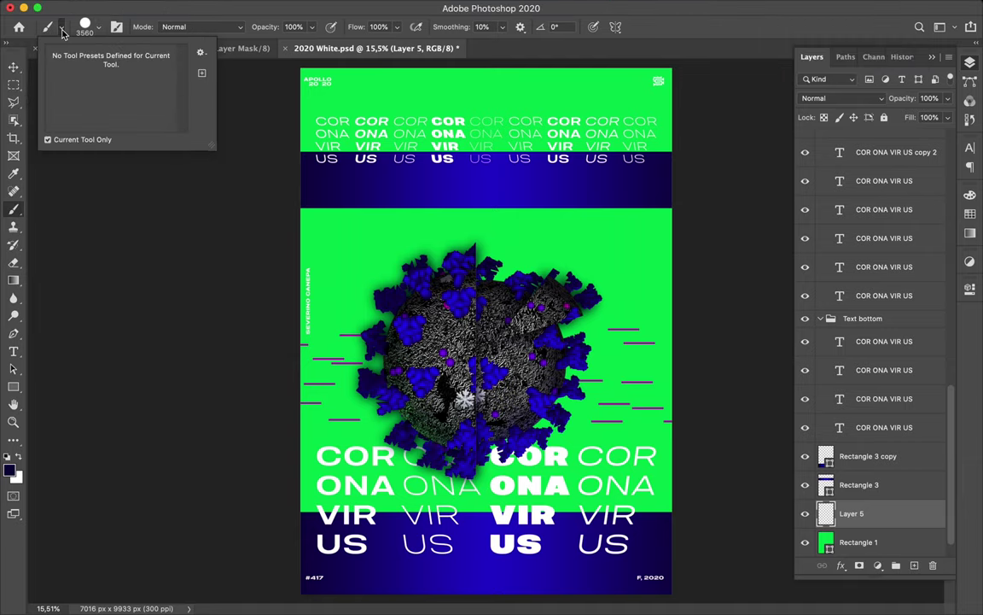
{"action": "scroll", "coordinate": [110, 176], "scroll_direction": "up", "scroll_amount": 2}
{"action": "left_click", "coordinate": [110, 198]}
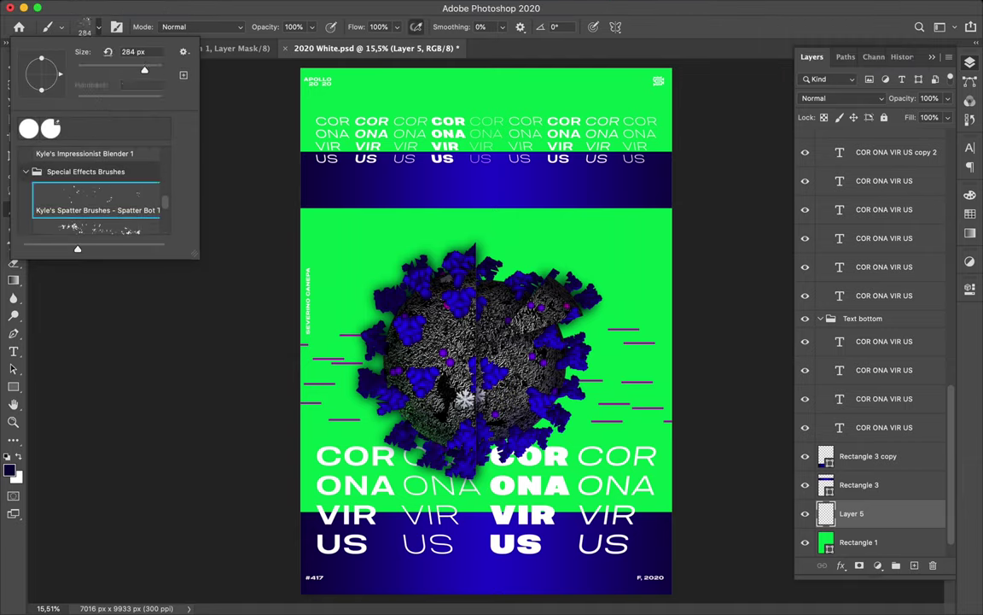
{"action": "left_click", "coordinate": [108, 184]}
{"action": "scroll", "coordinate": [109, 185], "scroll_direction": "up", "scroll_amount": 2}
{"action": "scroll", "coordinate": [109, 185], "scroll_direction": "up", "scroll_amount": 1}
Import all four .abr brush sets from Adobe Photoshop 2020 > Presets > Brushes.
{"action": "left_click", "coordinate": [184, 51]}
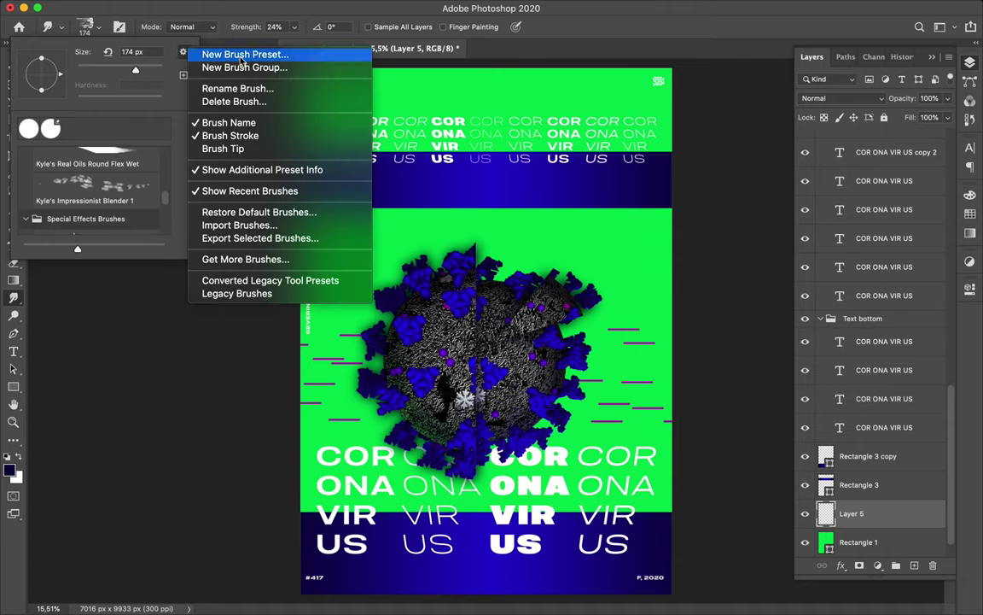
{"action": "left_click", "coordinate": [247, 222]}
{"action": "scroll", "coordinate": [478, 222], "scroll_direction": "left", "scroll_amount": 10}
{"action": "scroll", "coordinate": [410, 247], "scroll_direction": "left", "scroll_amount": 8}
{"action": "left_click", "coordinate": [216, 149]}
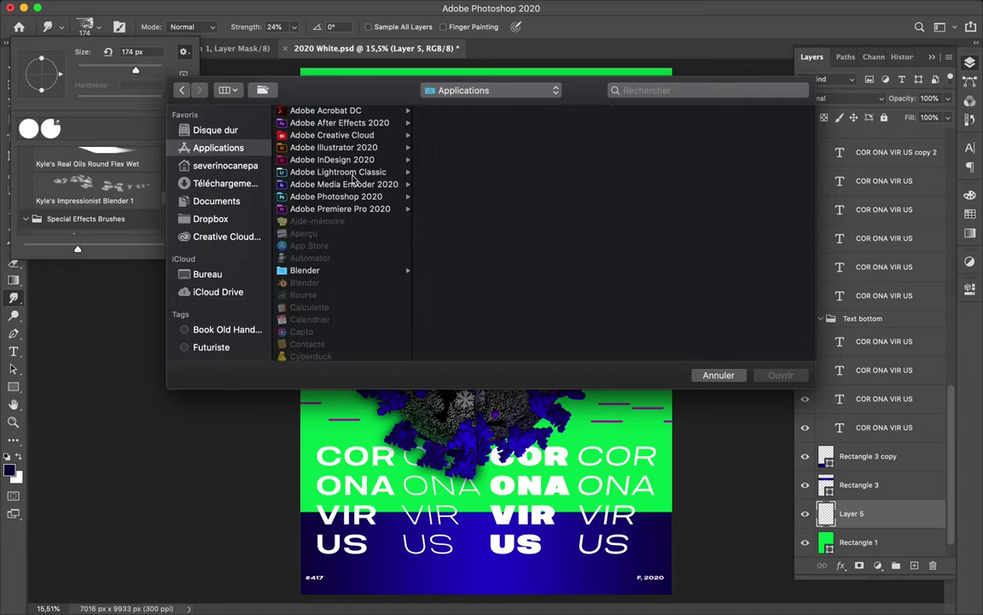
{"action": "left_click", "coordinate": [346, 197]}
{"action": "left_click", "coordinate": [444, 160]}
{"action": "left_click", "coordinate": [585, 158]}
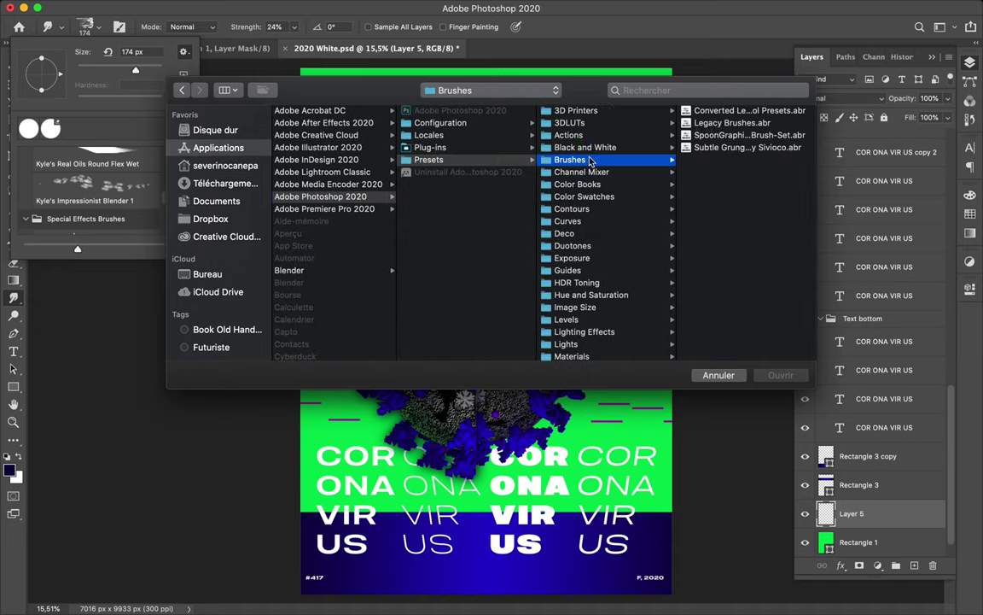
{"action": "key", "text": "Right"}
{"action": "left_click", "coordinate": [574, 147], "text": "shift"}
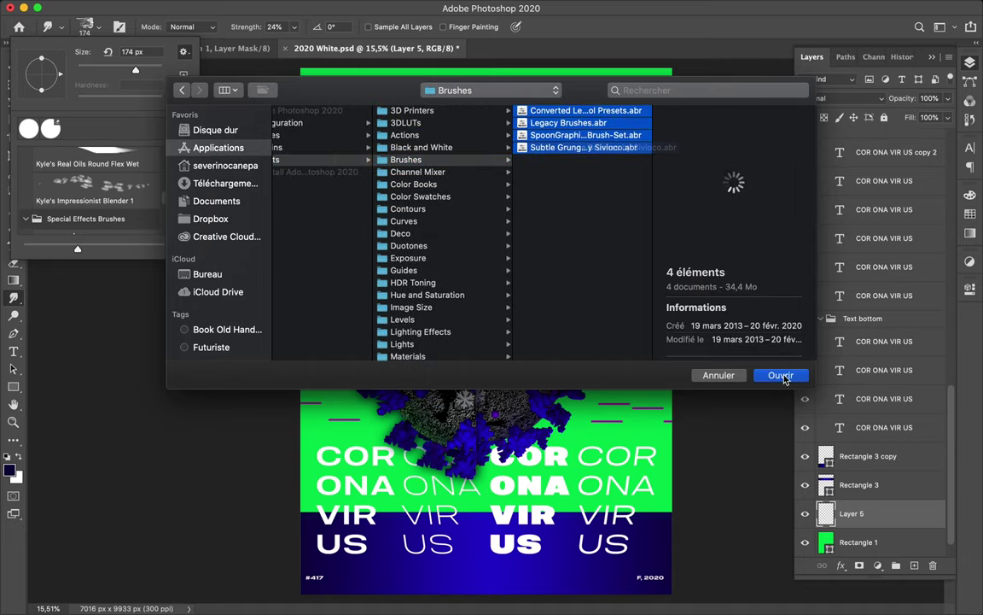
{"action": "key", "text": "Return"}
Choose the DryBrush5 brush from the imported SpoonGraphics DryBrush set.
{"action": "scroll", "coordinate": [94, 181], "scroll_direction": "down", "scroll_amount": 5}
{"action": "left_click", "coordinate": [34, 161]}
{"action": "left_click", "coordinate": [40, 182]}
{"action": "scroll", "coordinate": [82, 205], "scroll_direction": "down", "scroll_amount": 3}
{"action": "scroll", "coordinate": [82, 205], "scroll_direction": "down", "scroll_amount": 5}
{"action": "scroll", "coordinate": [85, 204], "scroll_direction": "down", "scroll_amount": 2}
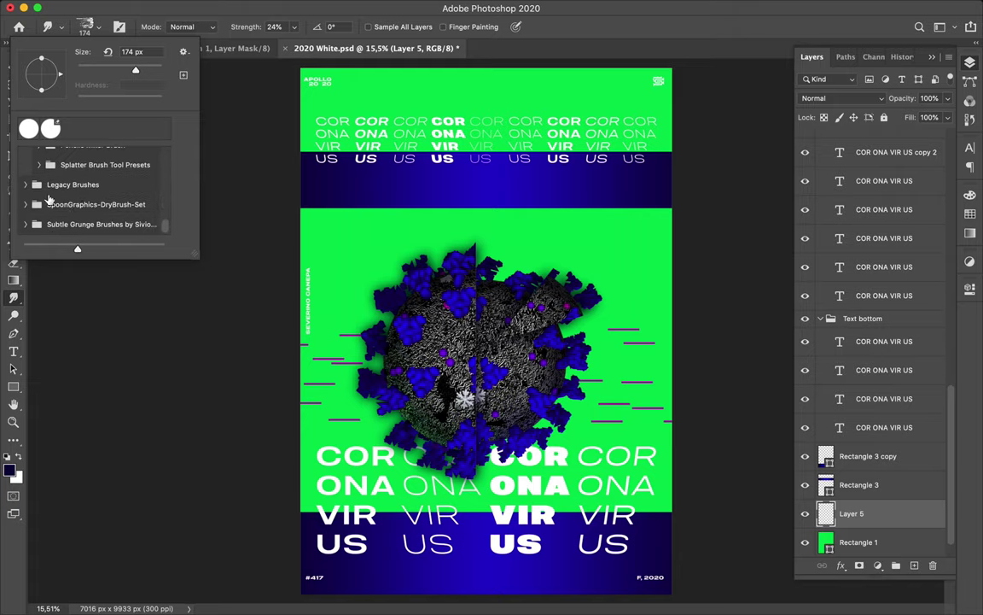
{"action": "left_click", "coordinate": [25, 186]}
{"action": "scroll", "coordinate": [94, 207], "scroll_direction": "down", "scroll_amount": 5}
{"action": "left_click", "coordinate": [25, 204]}
{"action": "scroll", "coordinate": [94, 196], "scroll_direction": "down", "scroll_amount": 3}
{"action": "left_click", "coordinate": [96, 209]}
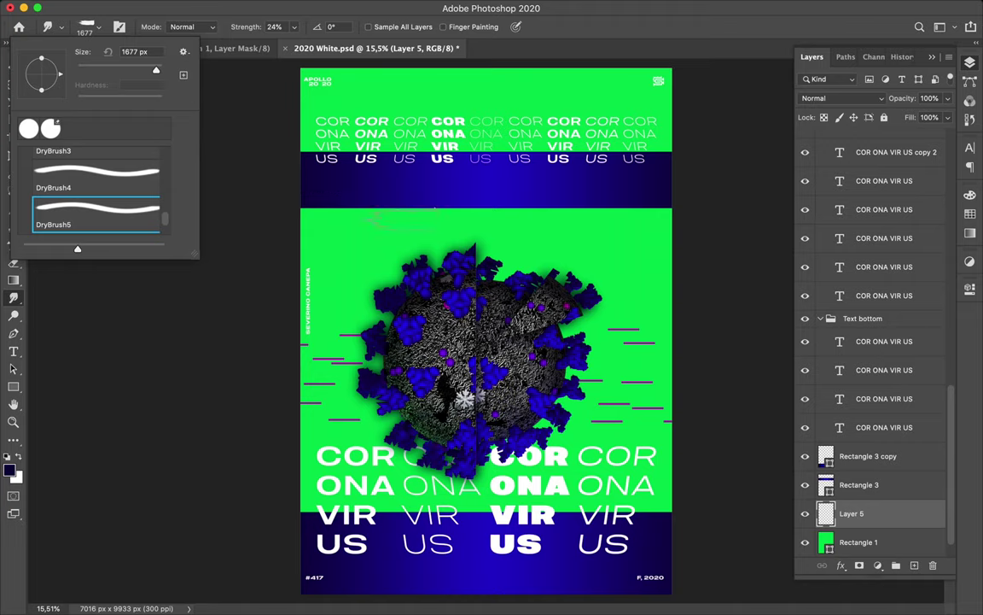
{"action": "left_click", "coordinate": [376, 278]}
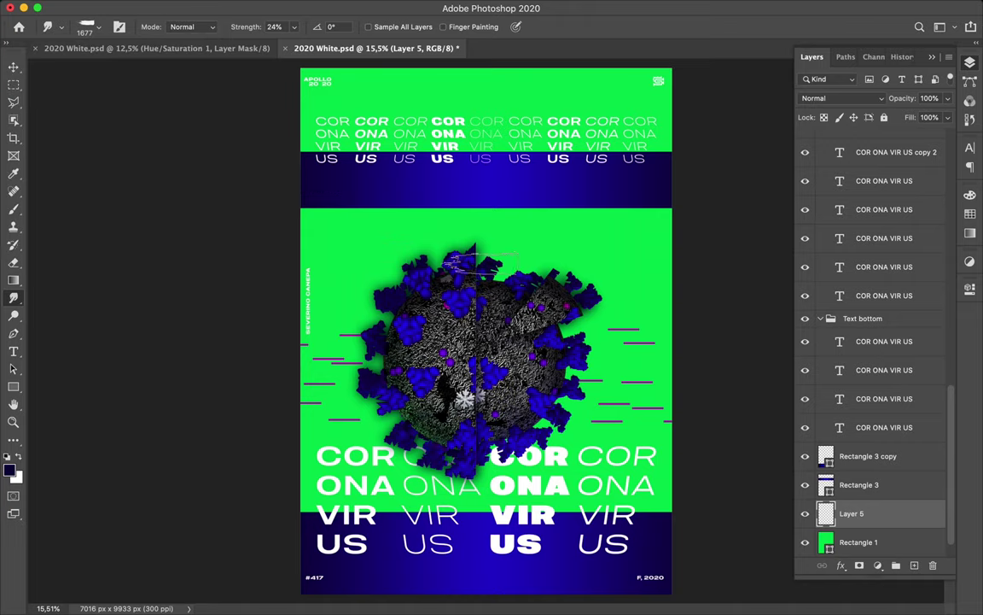
{"action": "key", "text": "b"}
{"action": "left_click", "coordinate": [62, 26]}
Paint a magenta DryBrush12 stroke at the poster's top-right, replacing an undone dark stroke.
{"action": "scroll", "coordinate": [101, 199], "scroll_direction": "down", "scroll_amount": 4}
{"action": "left_click", "coordinate": [101, 199]}
{"action": "left_click", "coordinate": [375, 279]}
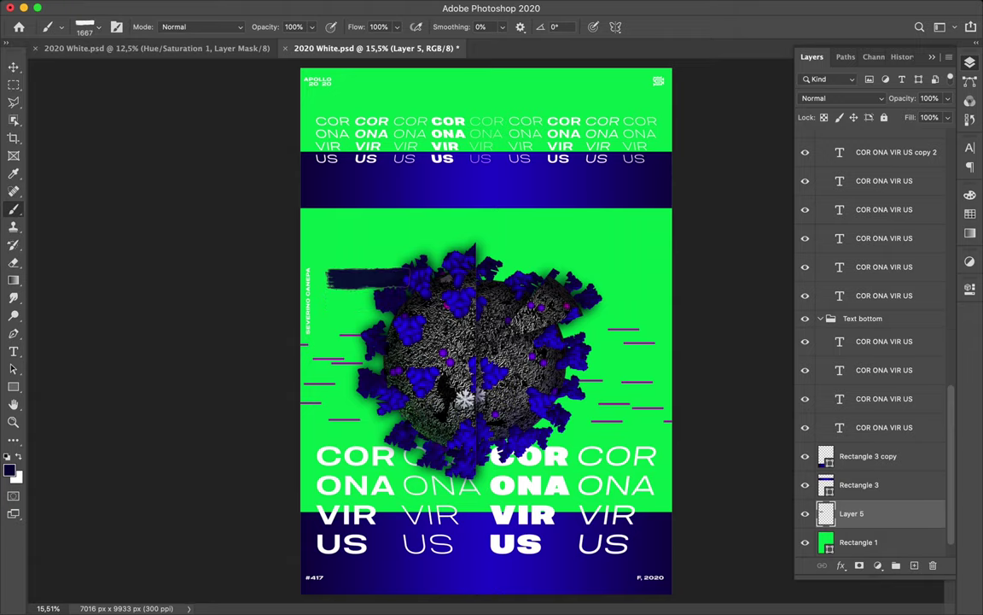
{"action": "key", "text": "v"}
{"action": "key", "text": "ctrl+z"}
{"action": "left_click", "coordinate": [970, 214]}
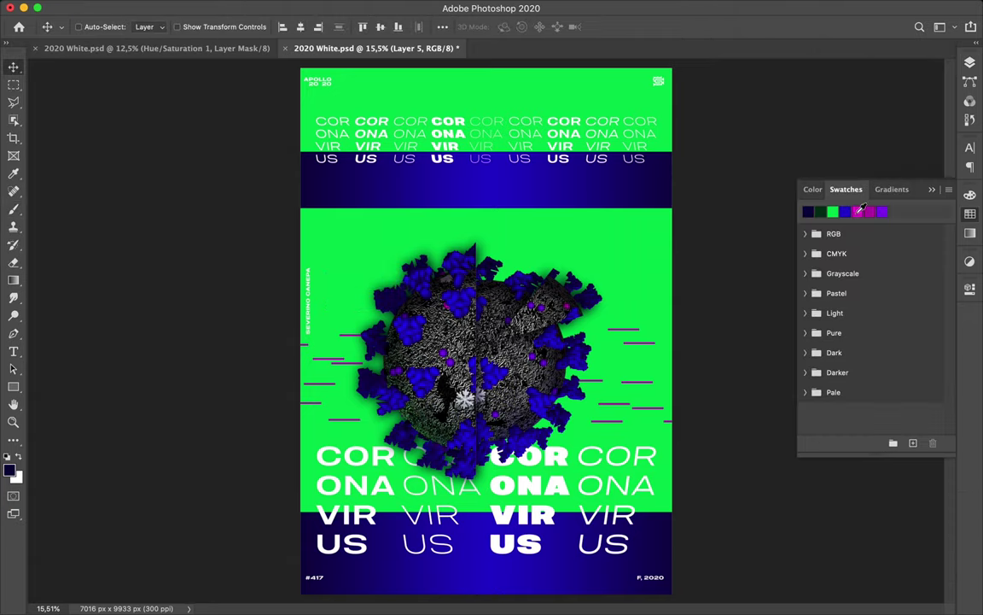
{"action": "key", "text": "b"}
{"action": "left_click", "coordinate": [632, 82]}
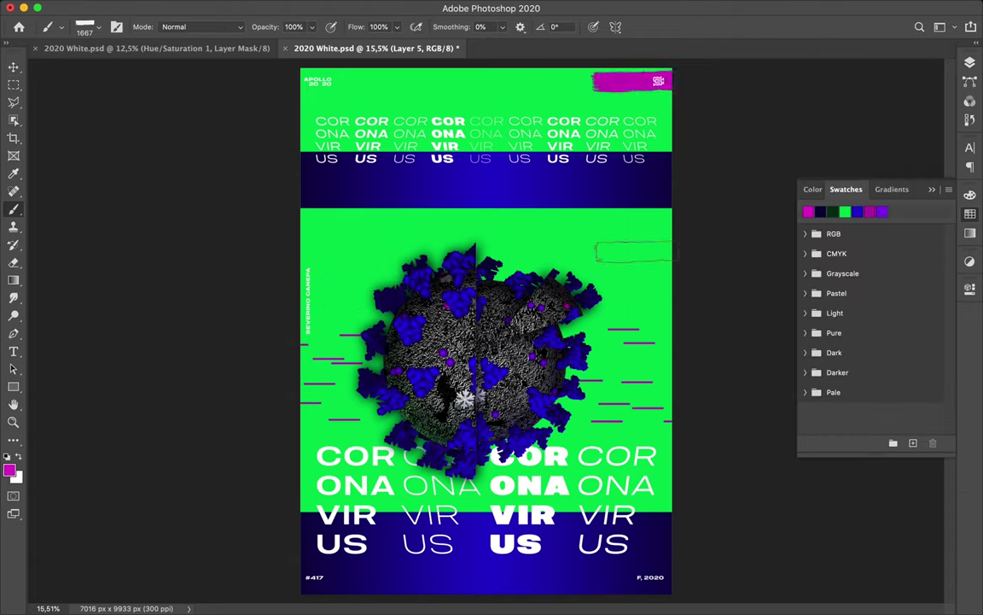
Switch the brush to Subtle Grunge 5.
{"action": "left_click", "coordinate": [85, 26]}
{"action": "scroll", "coordinate": [87, 180], "scroll_direction": "down", "scroll_amount": 5}
{"action": "scroll", "coordinate": [87, 180], "scroll_direction": "down", "scroll_amount": 3}
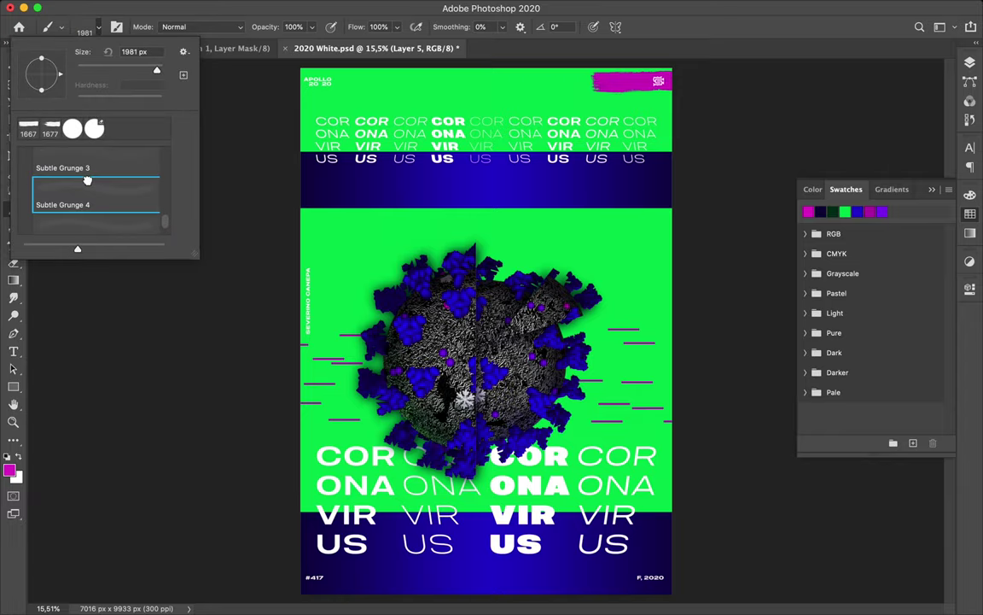
{"action": "key", "text": "period"}
{"action": "scroll", "coordinate": [323, 254], "scroll_direction": "up", "scroll_amount": 5}
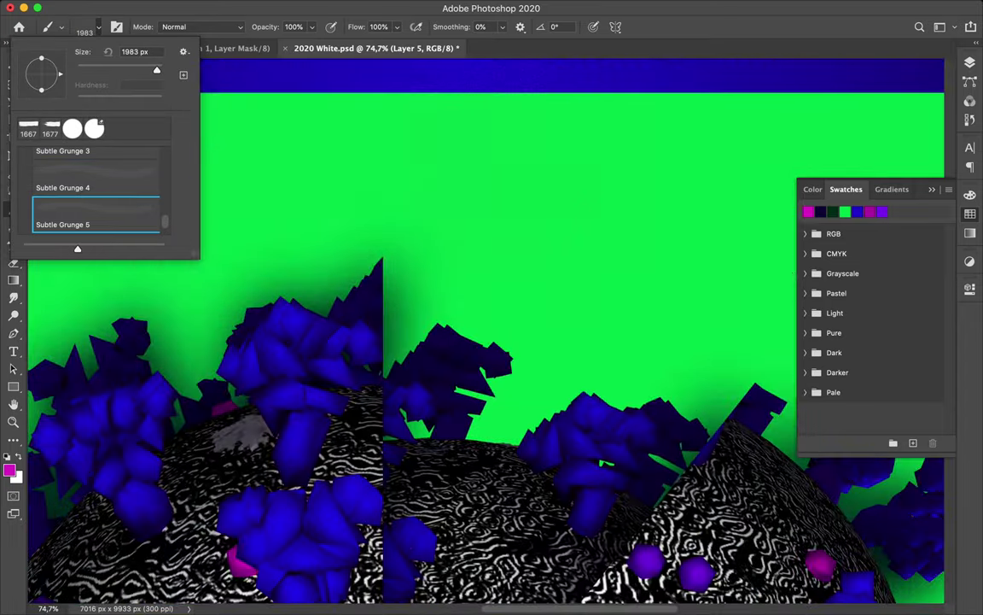
{"action": "scroll", "coordinate": [492, 319], "scroll_direction": "down", "scroll_amount": 1}
{"action": "key", "text": "Escape"}
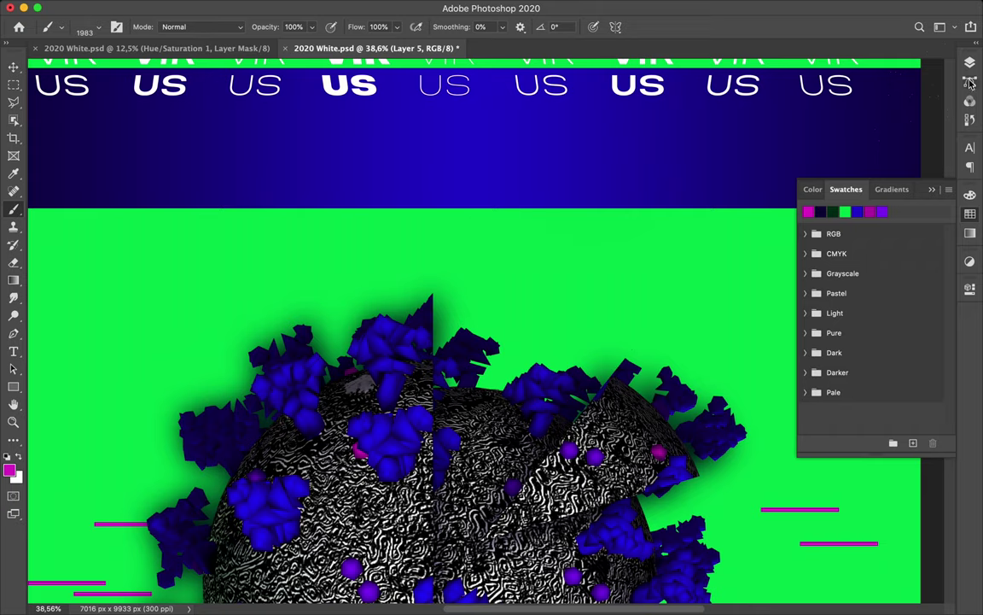
Move Layer 6 above Rectangle 3 copy in the layer stack.
{"action": "left_click", "coordinate": [971, 62]}
{"action": "left_click_drag", "start_coordinate": [853, 513], "coordinate": [845, 469]}
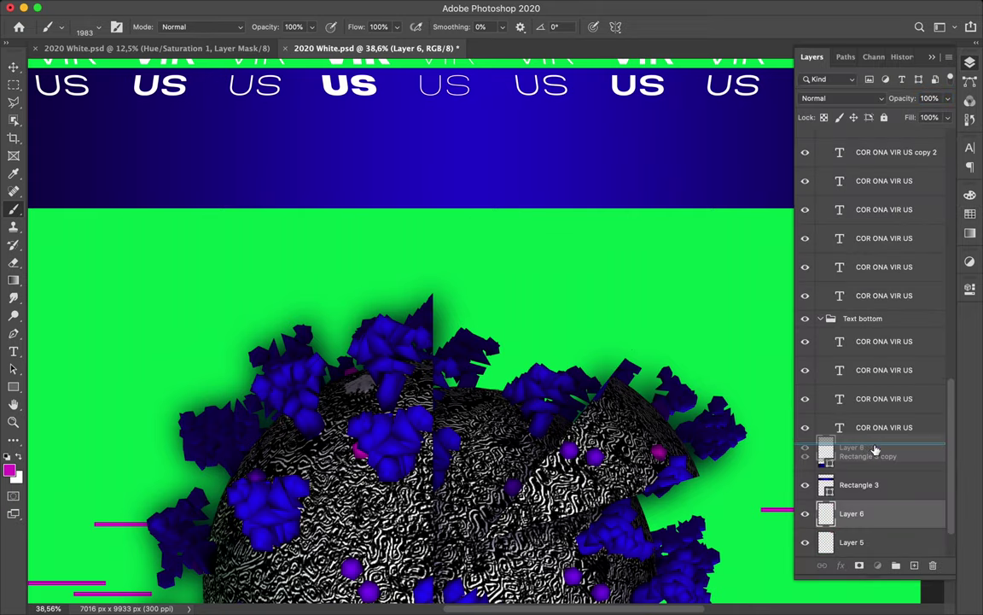
{"action": "scroll", "coordinate": [489, 335], "scroll_direction": "up", "scroll_amount": 5}
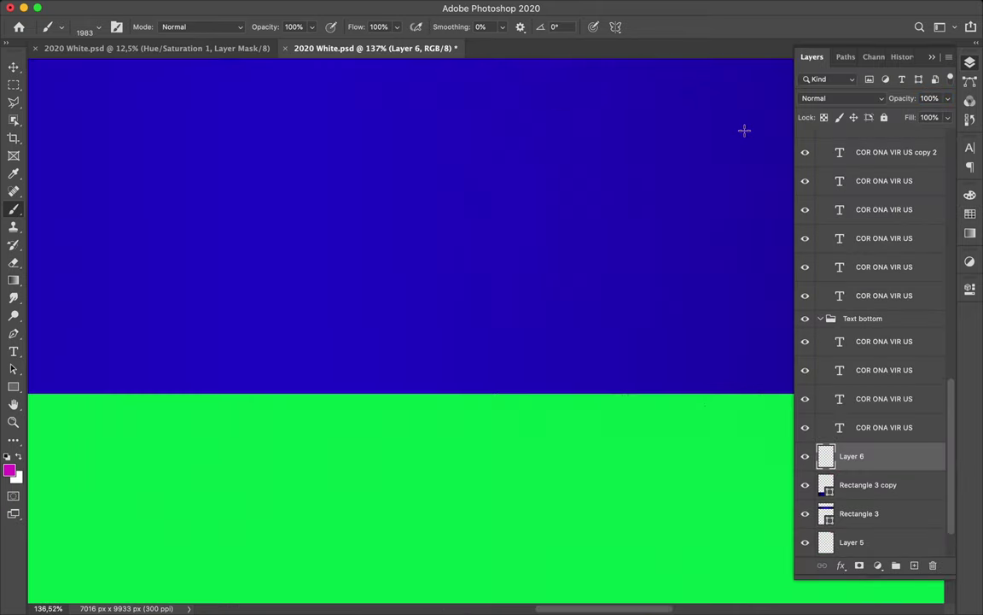
{"action": "scroll", "coordinate": [639, 148], "scroll_direction": "down", "scroll_amount": 5}
Move the magenta stroke bottom-left, add a 90°-rotated copy, and merge it down.
{"action": "key", "text": "v"}
{"action": "scroll", "coordinate": [365, 259], "scroll_direction": "down", "scroll_amount": 3}
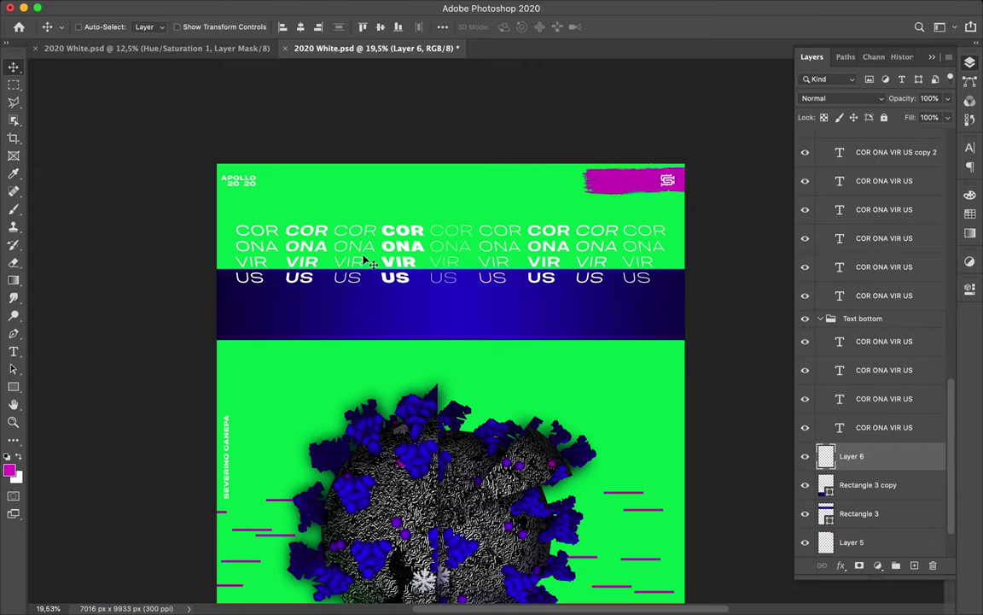
{"action": "left_click_drag", "start_coordinate": [619, 183], "coordinate": [272, 478]}
{"action": "key", "text": "ctrl+j"}
{"action": "key", "text": "ctrl+t"}
{"action": "left_click_drag", "start_coordinate": [333, 461], "coordinate": [298, 367]}
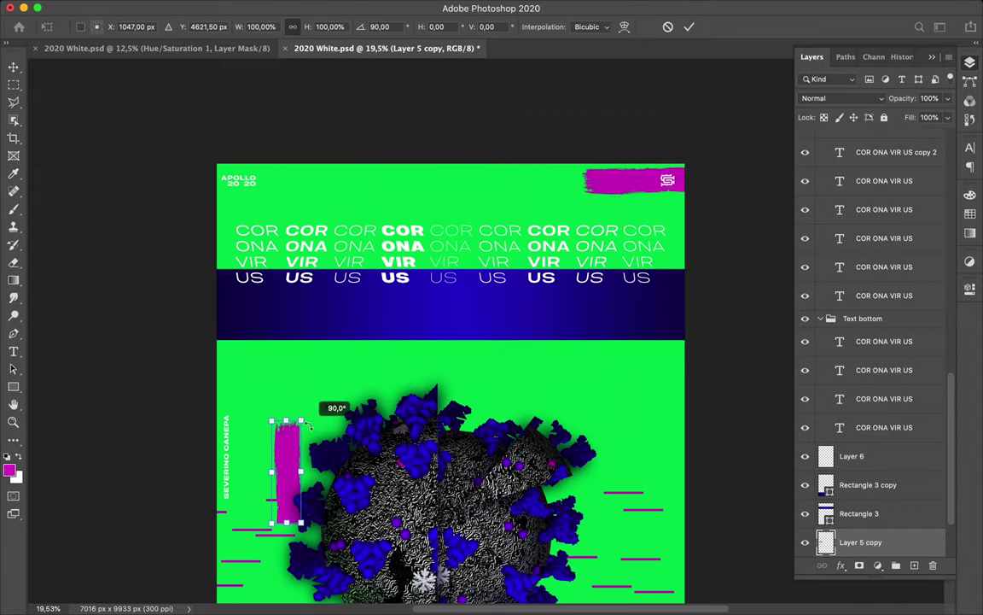
{"action": "scroll", "coordinate": [282, 341], "scroll_direction": "down", "scroll_amount": 5}
{"action": "left_click_drag", "start_coordinate": [258, 239], "coordinate": [217, 538]}
{"action": "left_click_drag", "start_coordinate": [860, 542], "coordinate": [860, 478]}
{"action": "left_click_drag", "start_coordinate": [205, 504], "coordinate": [209, 521]}
{"action": "scroll", "coordinate": [346, 485], "scroll_direction": "up", "scroll_amount": 5}
{"action": "scroll", "coordinate": [346, 485], "scroll_direction": "down", "scroll_amount": 5}
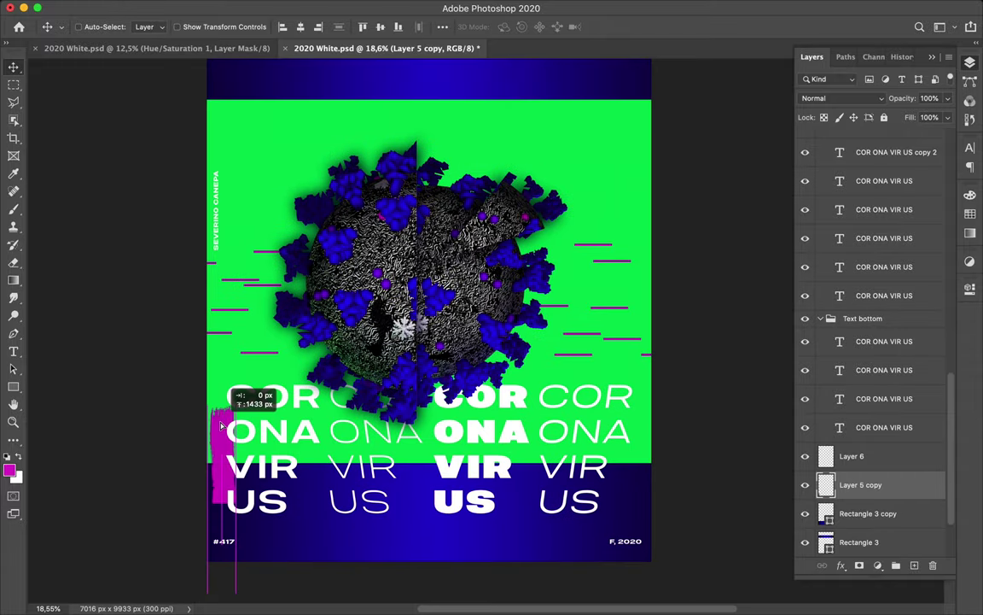
{"action": "key", "text": "ctrl+e"}
On a new layer, paint a pink stroke as a vertical bar in the bottom-left corner.
{"action": "key", "text": "ctrl+shift+alt+n"}
{"action": "key", "text": "b"}
{"action": "left_click", "coordinate": [61, 26]}
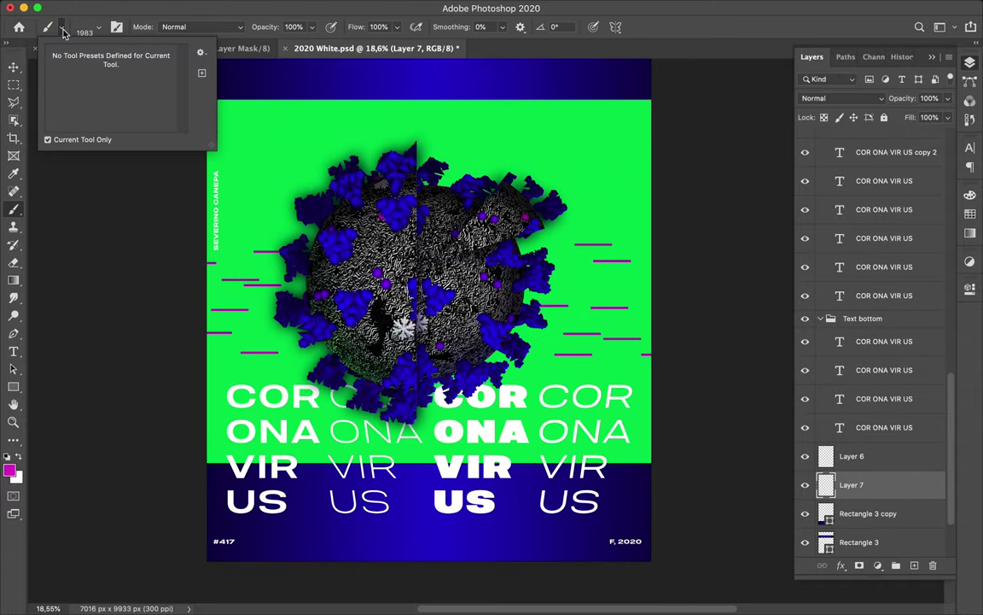
{"action": "scroll", "coordinate": [108, 188], "scroll_direction": "down", "scroll_amount": 5}
{"action": "mouse_move", "coordinate": [285, 495]}
{"action": "left_mouse_down"}
{"action": "mouse_move", "coordinate": [362, 495]}
{"action": "mouse_move", "coordinate": [324, 547]}
{"action": "left_mouse_up"}
{"action": "key", "text": "ctrl+t"}
{"action": "key", "text": "Return"}
{"action": "key", "text": "v"}
{"action": "left_click_drag", "start_coordinate": [316, 469], "coordinate": [230, 532]}
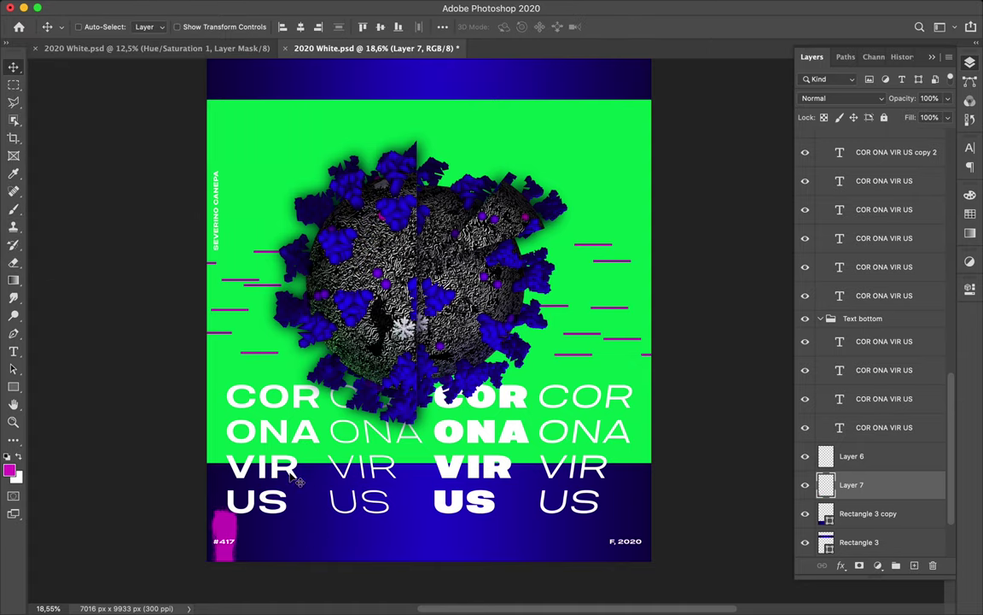
{"action": "scroll", "coordinate": [231, 531], "scroll_direction": "up", "scroll_amount": 2}
Draw a large magenta circle at the virus's upper left and a smaller one at lower right.
{"action": "key", "text": "u"}
{"action": "right_click", "coordinate": [13, 386]}
{"action": "left_click", "coordinate": [62, 410]}
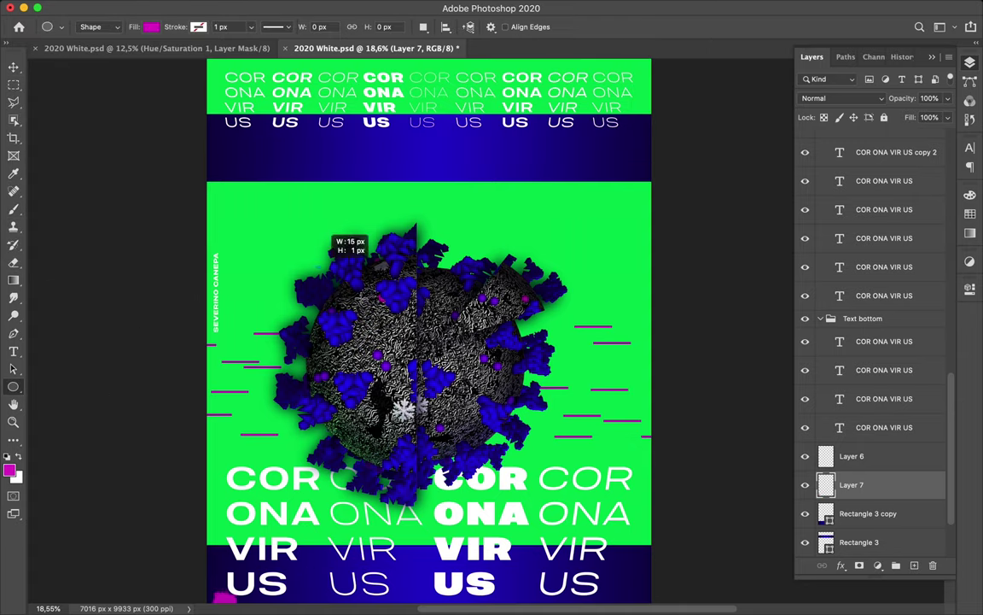
{"action": "mouse_move", "coordinate": [286, 240]}
{"action": "left_mouse_down"}
{"action": "mouse_move", "coordinate": [208, 165]}
{"action": "mouse_move", "coordinate": [311, 262]}
{"action": "left_mouse_up"}
{"action": "key", "text": "v"}
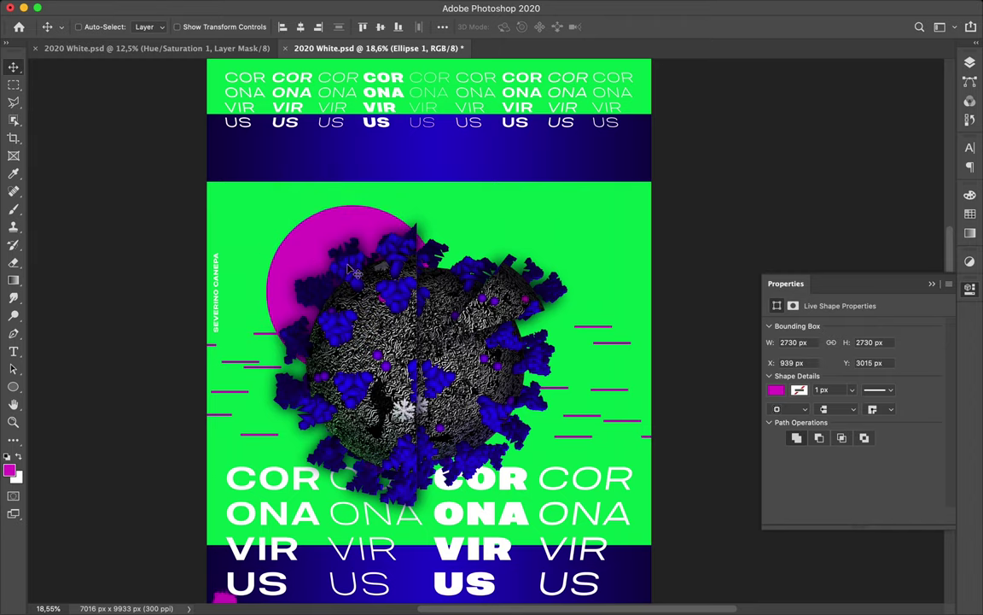
{"action": "key", "text": "u"}
{"action": "mouse_move", "coordinate": [478, 407]}
{"action": "left_mouse_down"}
{"action": "mouse_move", "coordinate": [538, 468]}
{"action": "mouse_move", "coordinate": [509, 476]}
{"action": "left_mouse_up"}
{"action": "key", "text": "v"}
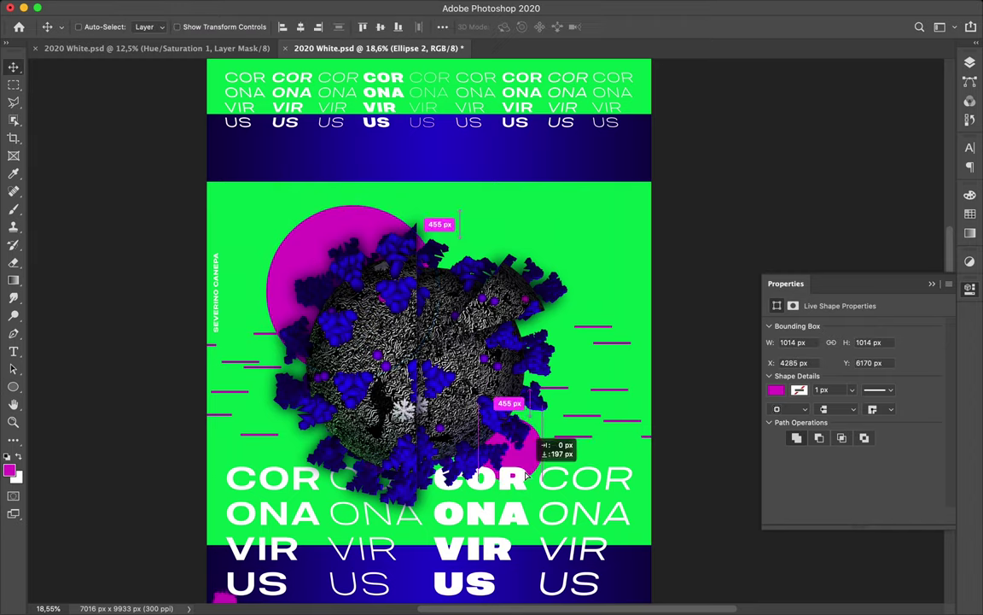
Shift the large circle down-right and reposition several magenta line copies.
{"action": "scroll", "coordinate": [530, 480], "scroll_direction": "down", "scroll_amount": 3}
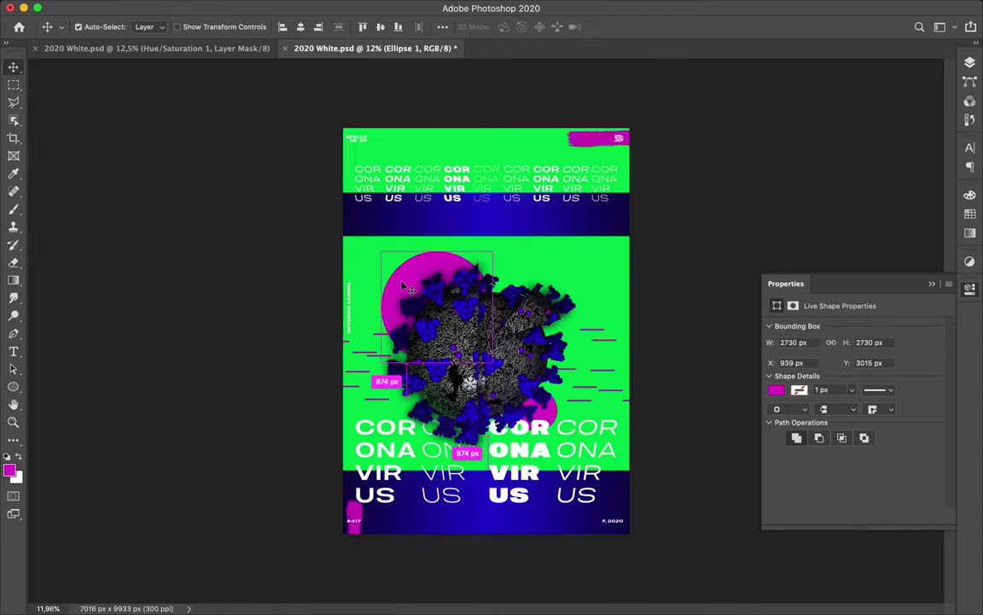
{"action": "left_click_drag", "start_coordinate": [405, 288], "coordinate": [434, 305]}
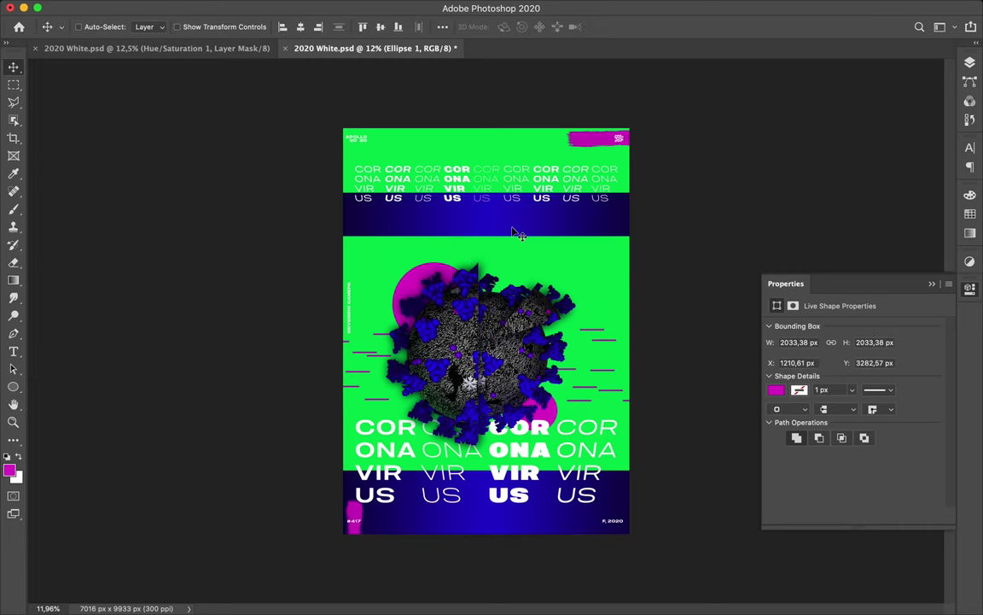
{"action": "scroll", "coordinate": [505, 260], "scroll_direction": "up", "scroll_amount": 2}
{"action": "mouse_move", "coordinate": [640, 346]}
{"action": "left_mouse_down"}
{"action": "mouse_move", "coordinate": [653, 348]}
{"action": "mouse_move", "coordinate": [671, 381]}
{"action": "left_mouse_up"}
{"action": "left_click", "coordinate": [613, 419], "text": "shift"}
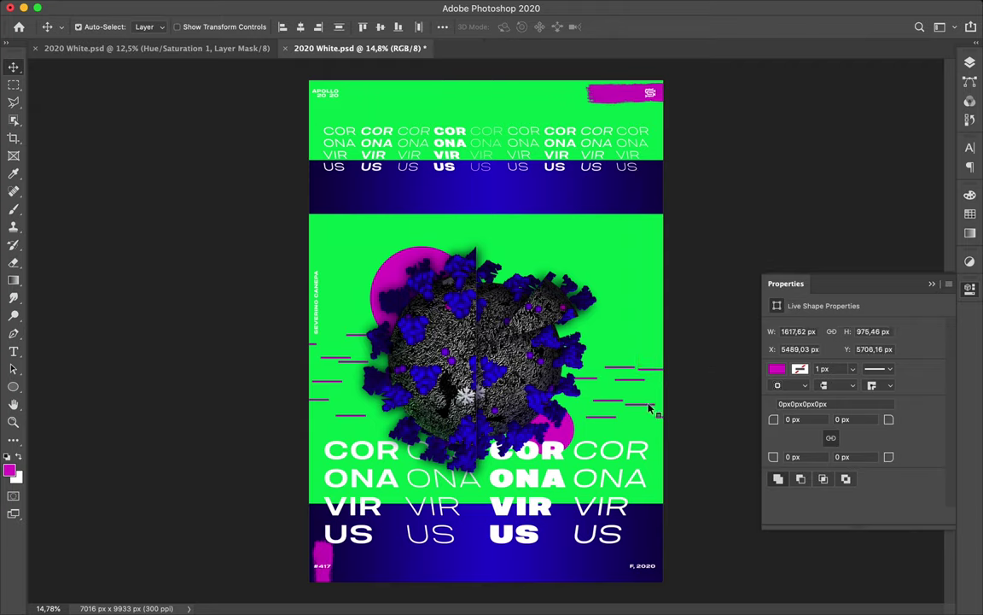
{"action": "key", "text": "shift+Up"}
{"action": "key", "text": "shift+Up"}
{"action": "key", "text": "shift+Up"}
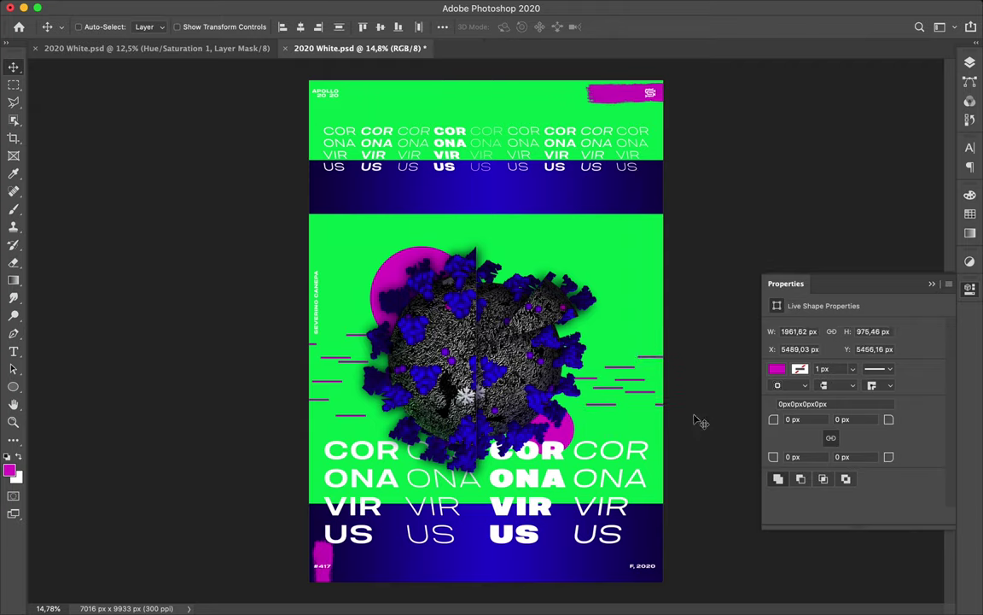
{"action": "left_click", "coordinate": [324, 380]}
{"action": "left_click", "coordinate": [357, 349]}
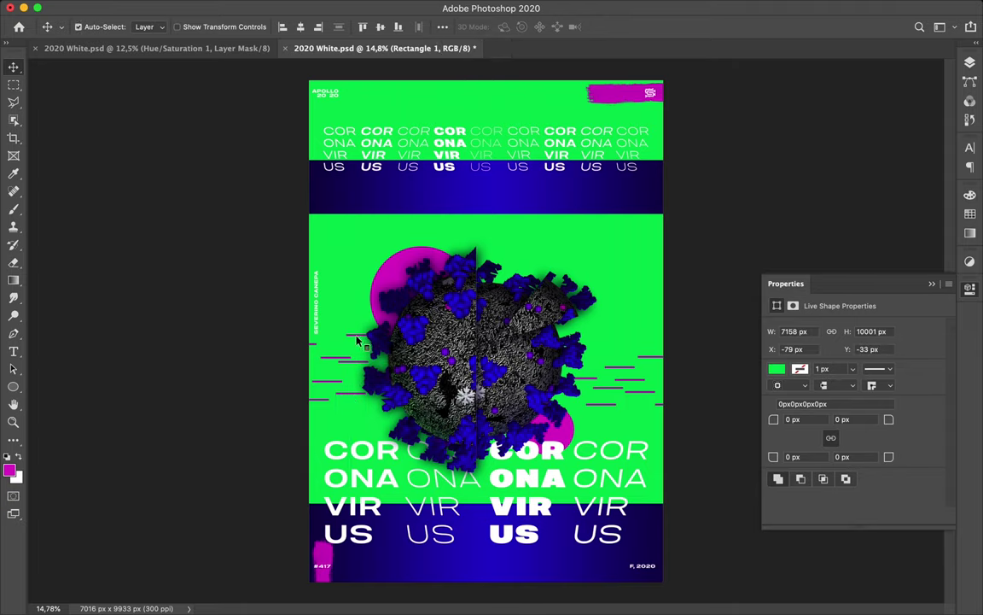
{"action": "left_click", "coordinate": [356, 349]}
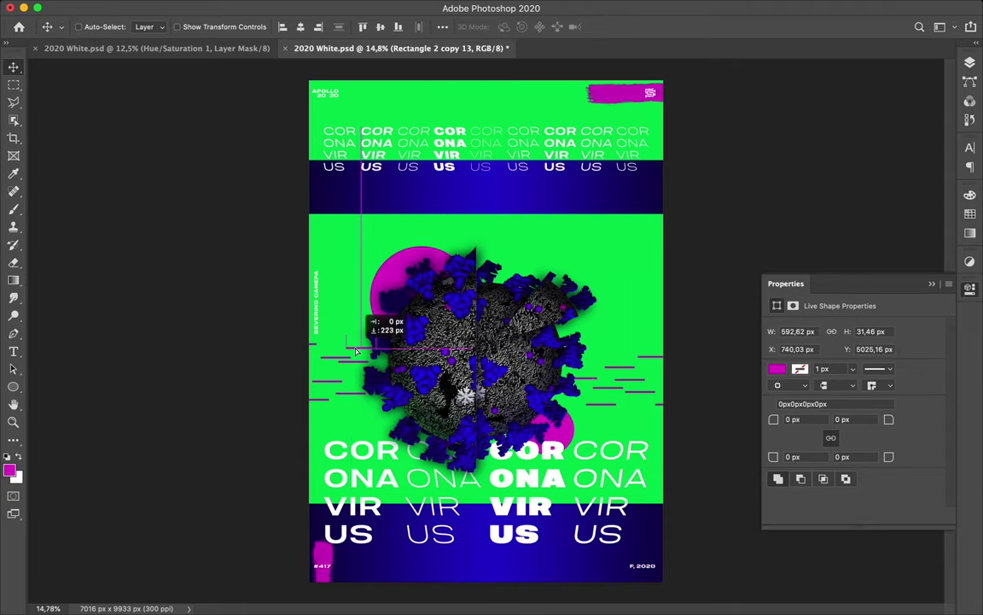
{"action": "left_click_drag", "start_coordinate": [383, 360], "coordinate": [349, 403]}
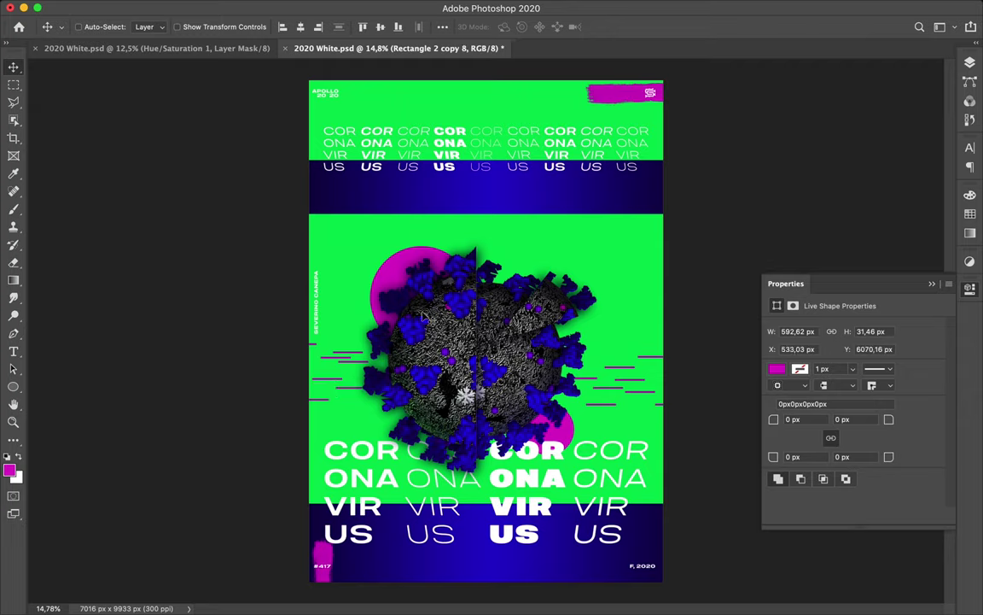
{"action": "key", "text": "t"}
{"action": "left_click", "coordinate": [339, 236]}
Type SARS in Compressed-Bold with tracking 0 at 500 pt.
{"action": "type", "text": "SAR"}
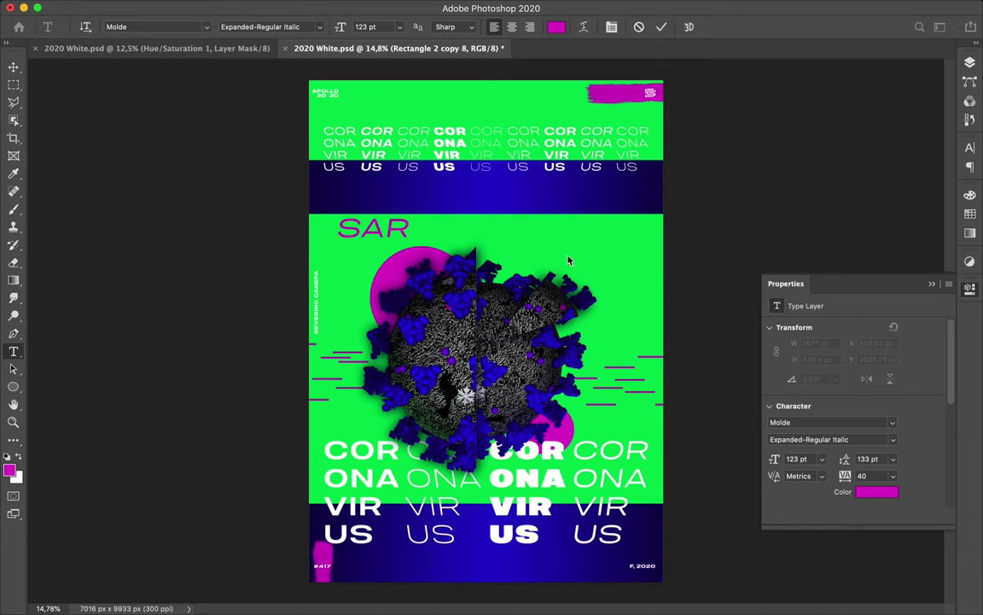
{"action": "type", "text": "S"}
{"action": "key", "text": "Escape"}
{"action": "left_click", "coordinate": [832, 439]}
{"action": "scroll", "coordinate": [888, 180], "scroll_direction": "up", "scroll_amount": 15}
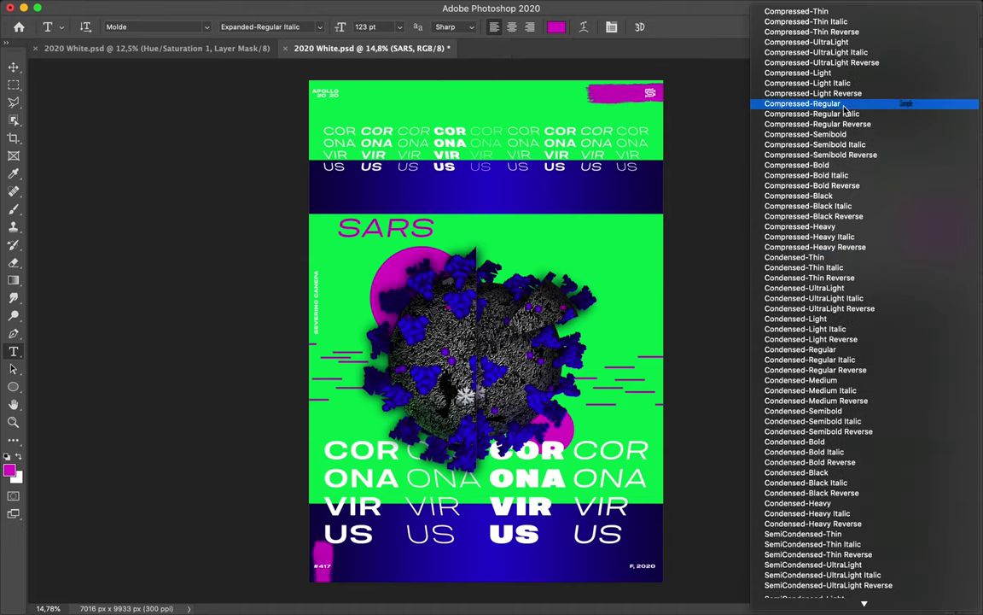
{"action": "left_click", "coordinate": [835, 167]}
{"action": "type", "text": "0"}
{"action": "left_click", "coordinate": [870, 185]}
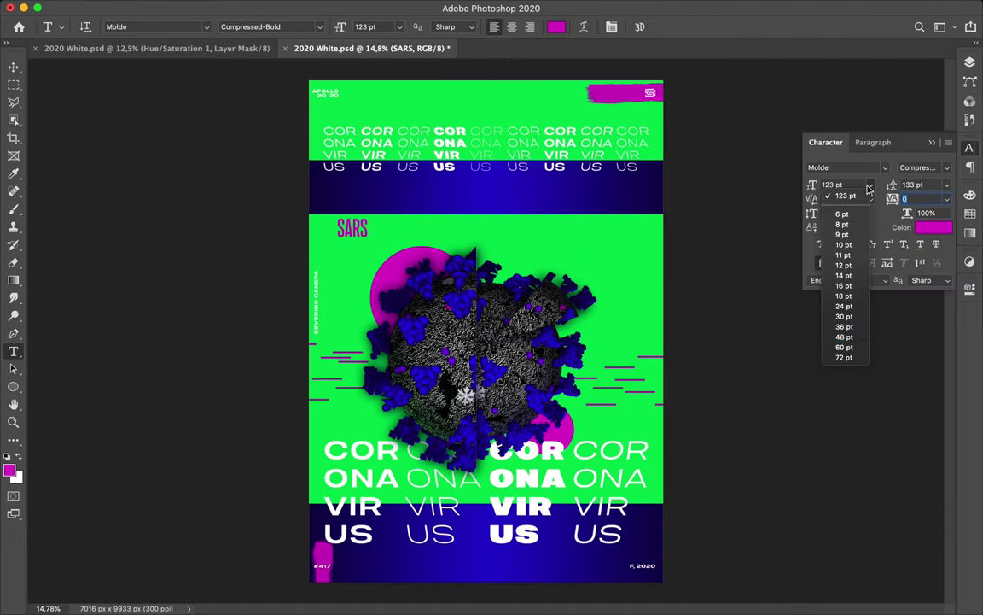
{"action": "left_click", "coordinate": [837, 185]}
{"action": "type", "text": "500"}
{"action": "key", "text": "Return"}
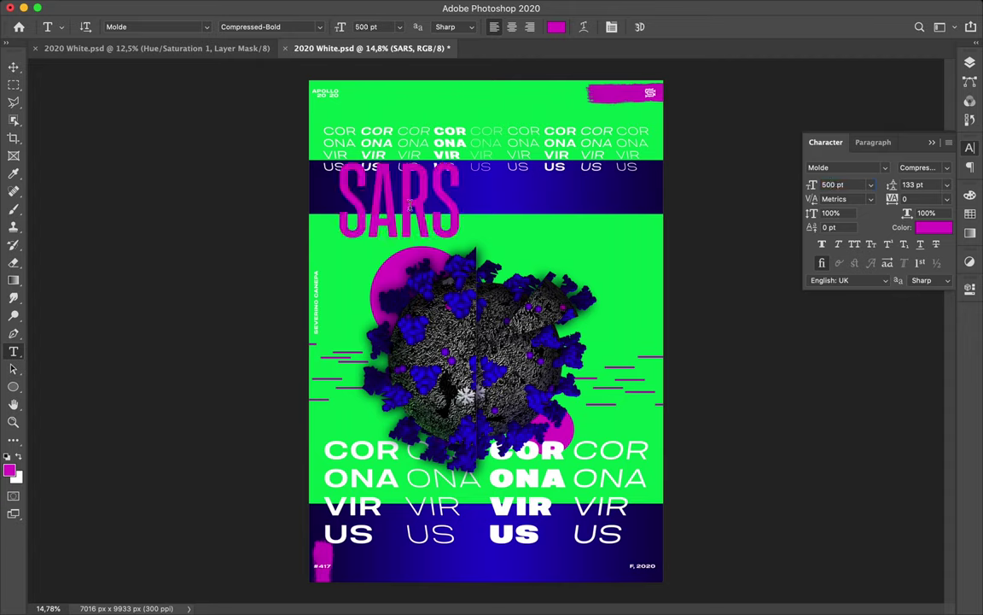
Colour SARS blue, scale it up and move it near the poster's top.
{"action": "key", "text": "v"}
{"action": "left_click", "coordinate": [969, 213]}
{"action": "left_click", "coordinate": [808, 212]}
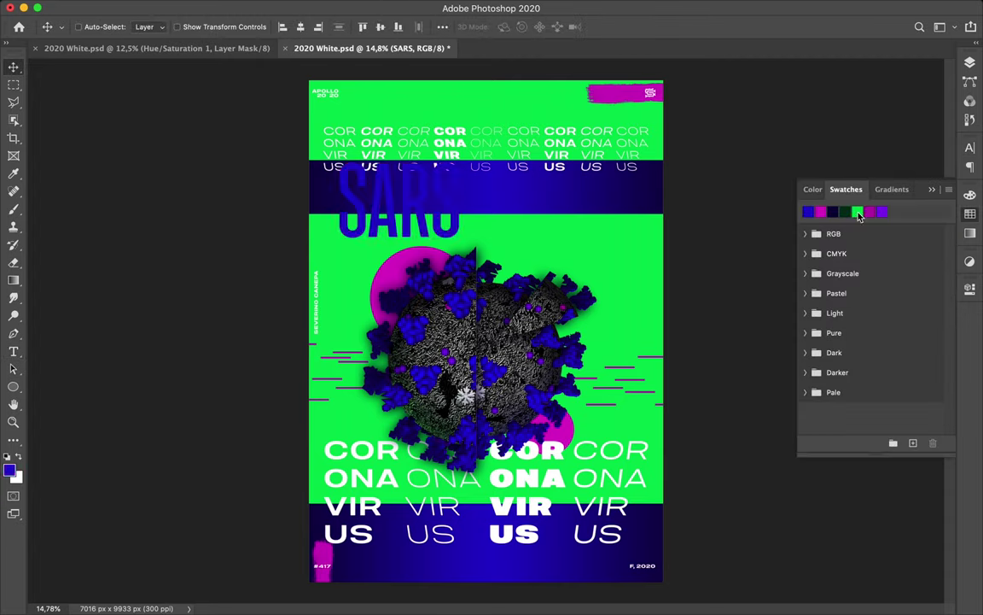
{"action": "mouse_move", "coordinate": [467, 221]}
{"action": "left_mouse_down"}
{"action": "mouse_move", "coordinate": [525, 222]}
{"action": "mouse_move", "coordinate": [646, 292]}
{"action": "left_mouse_up"}
{"action": "key", "text": "ctrl+t"}
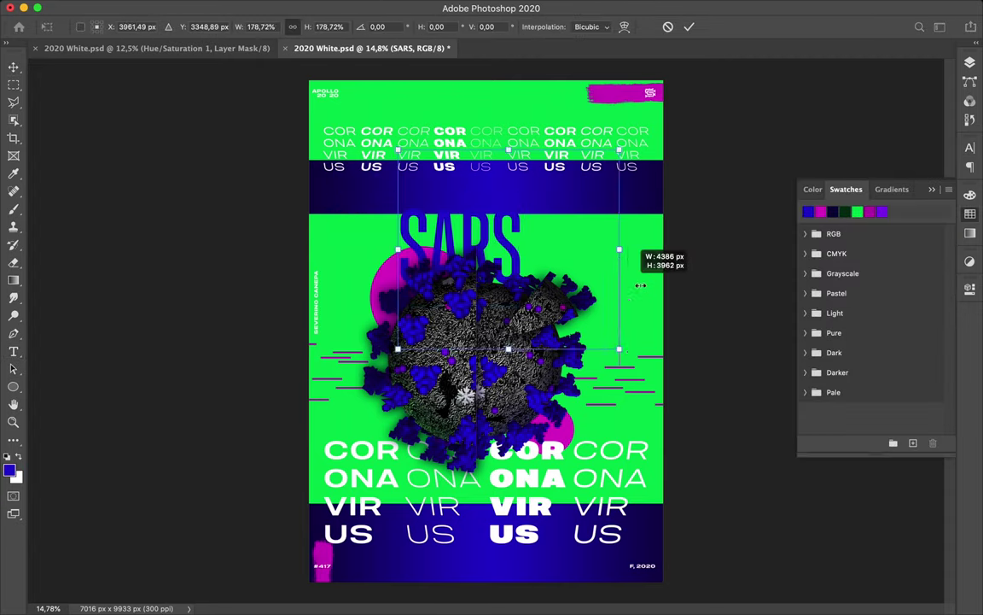
{"action": "key", "text": "Return"}
{"action": "left_click_drag", "start_coordinate": [581, 239], "coordinate": [535, 190]}
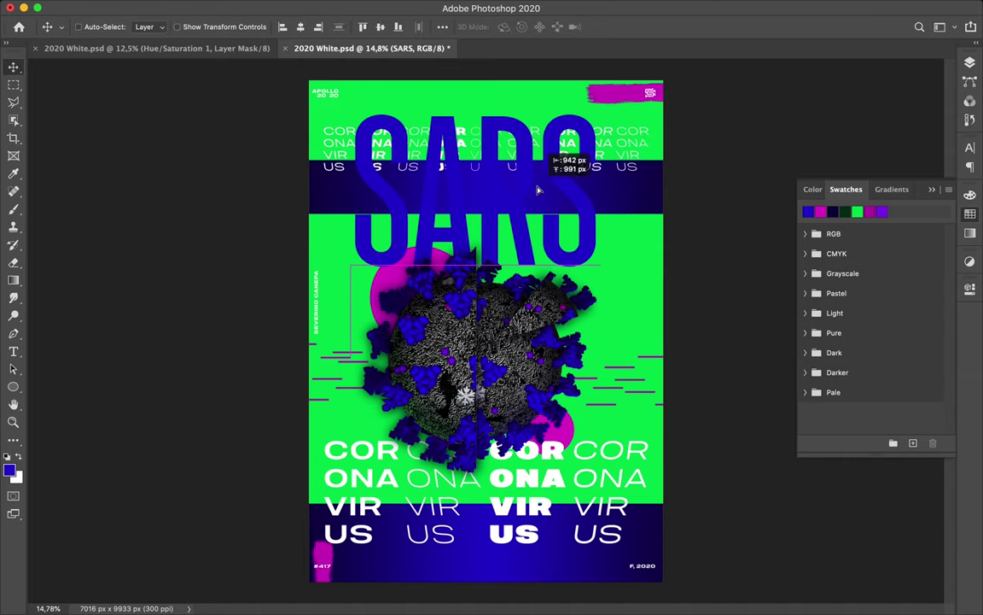
Move the SARS layer below Rectangle 3 so it sits behind the blue band.
{"action": "left_click", "coordinate": [970, 62]}
{"action": "scroll", "coordinate": [853, 332], "scroll_direction": "up", "scroll_amount": 10}
{"action": "mouse_move", "coordinate": [853, 358]}
{"action": "left_mouse_down"}
{"action": "mouse_move", "coordinate": [864, 575]}
{"action": "mouse_move", "coordinate": [853, 478]}
{"action": "left_mouse_up"}
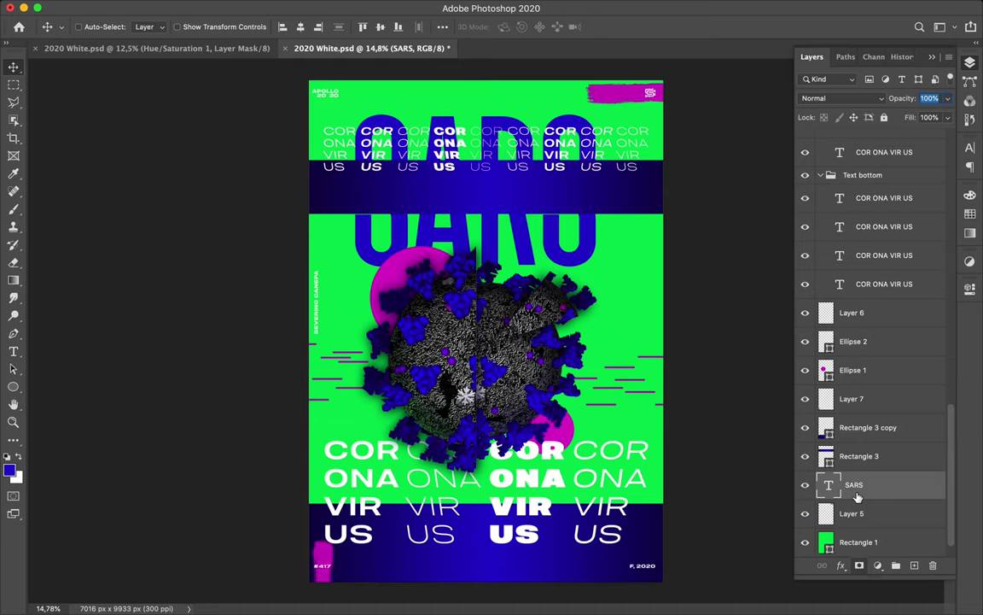
{"action": "left_click", "coordinate": [707, 6]}
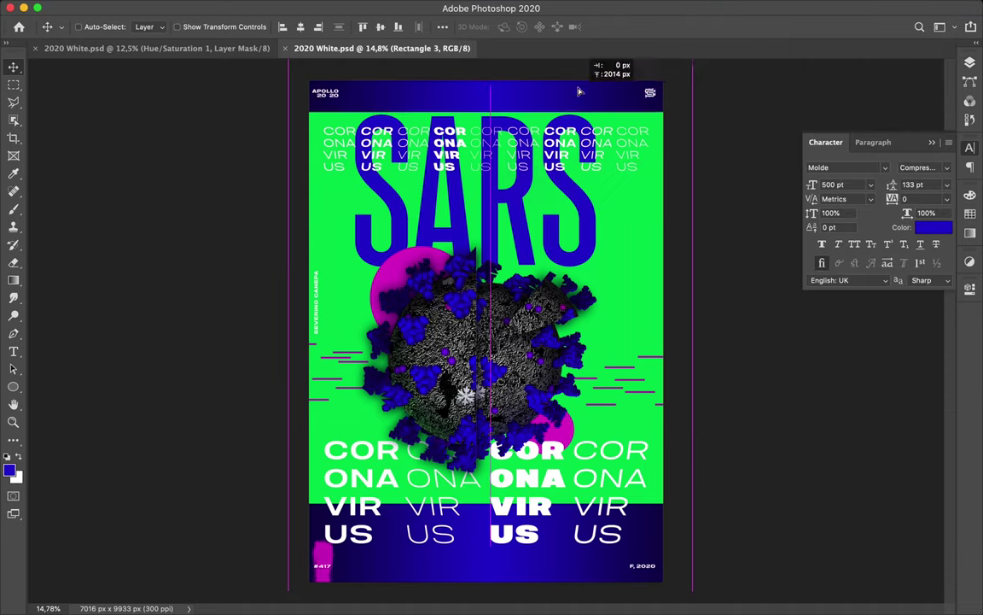
Move Rectangle 3 below Layer 5, nudge the top band right and raise SARS slightly.
{"action": "left_click_drag", "start_coordinate": [899, 444], "coordinate": [873, 500]}
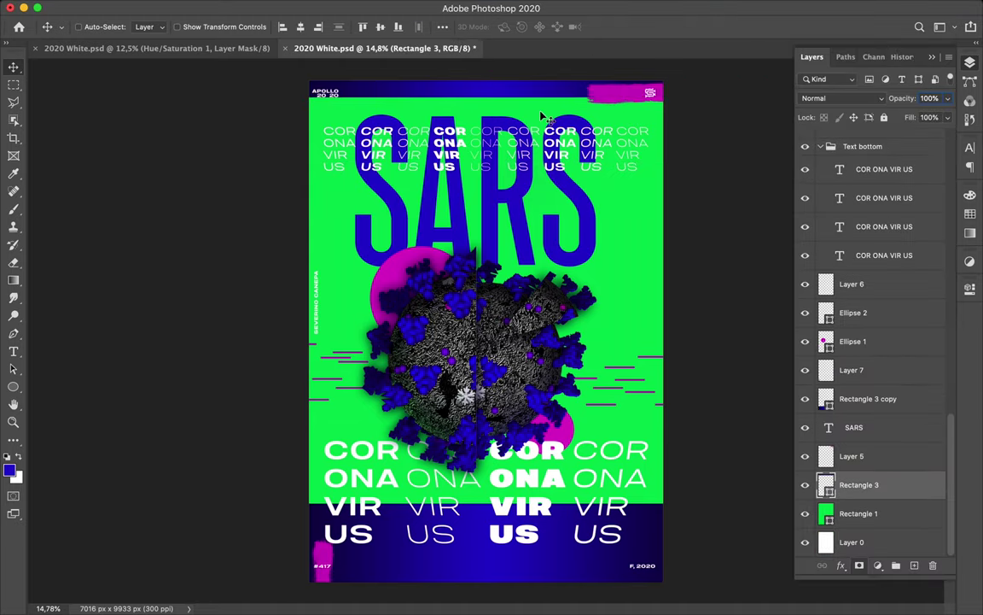
{"action": "left_click_drag", "start_coordinate": [529, 100], "coordinate": [564, 96]}
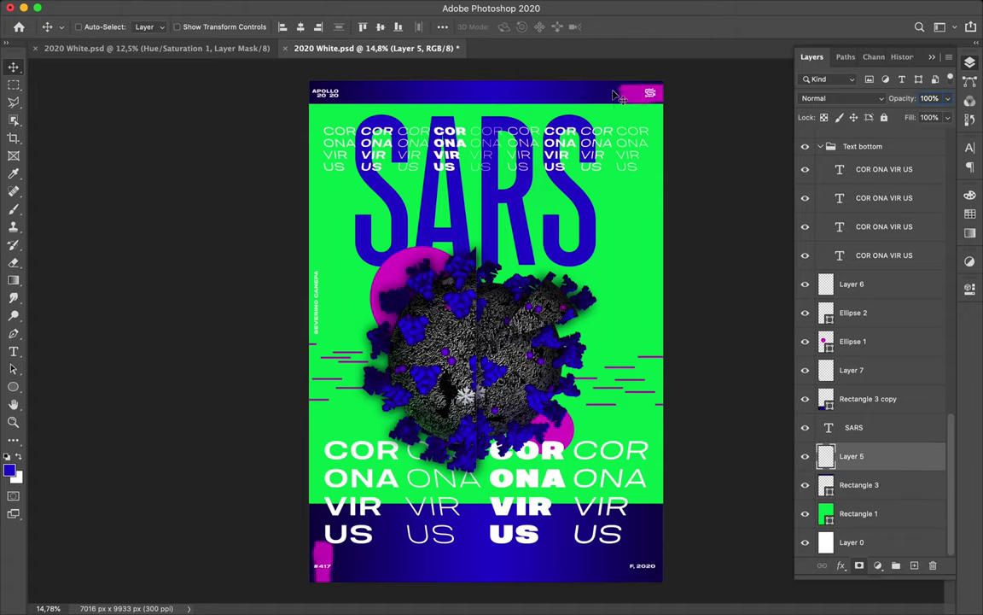
{"action": "left_click", "coordinate": [589, 226], "text": "ctrl"}
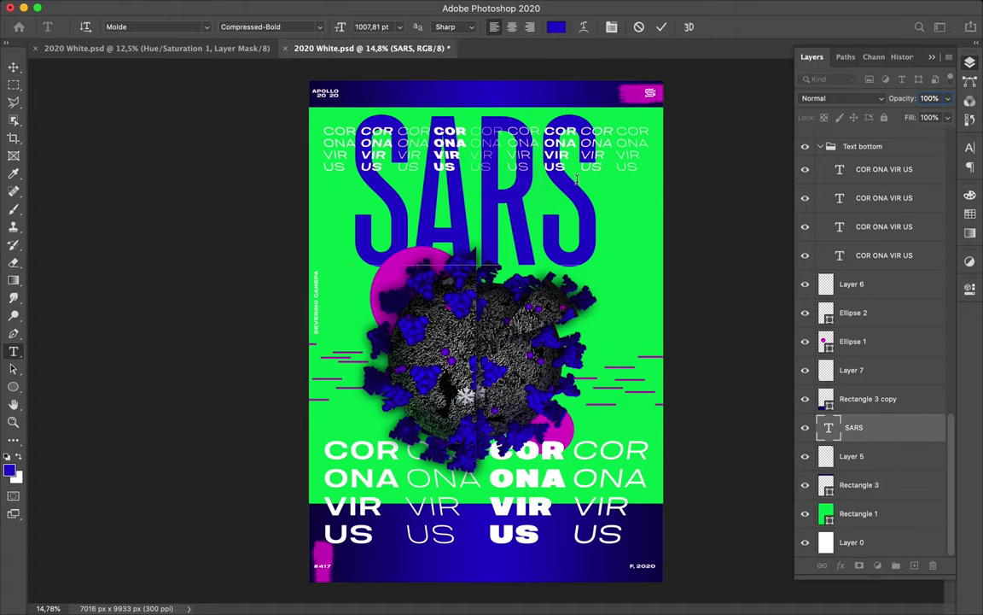
{"action": "left_click_drag", "start_coordinate": [597, 230], "coordinate": [597, 213]}
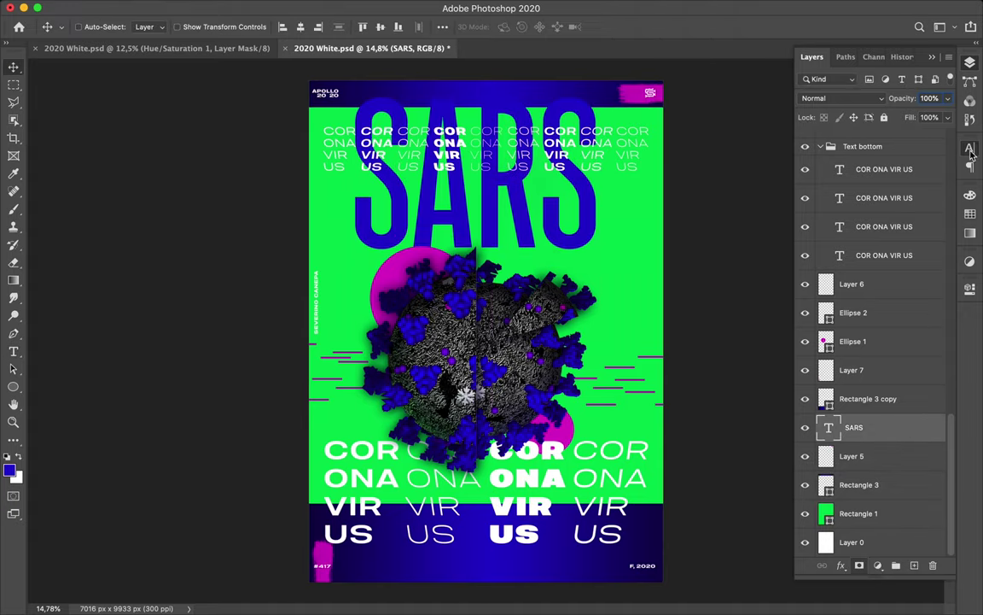
Change the SARS font style to Compressed.
{"action": "left_click", "coordinate": [971, 152]}
{"action": "left_click", "coordinate": [922, 167]}
{"action": "left_click", "coordinate": [833, 220]}
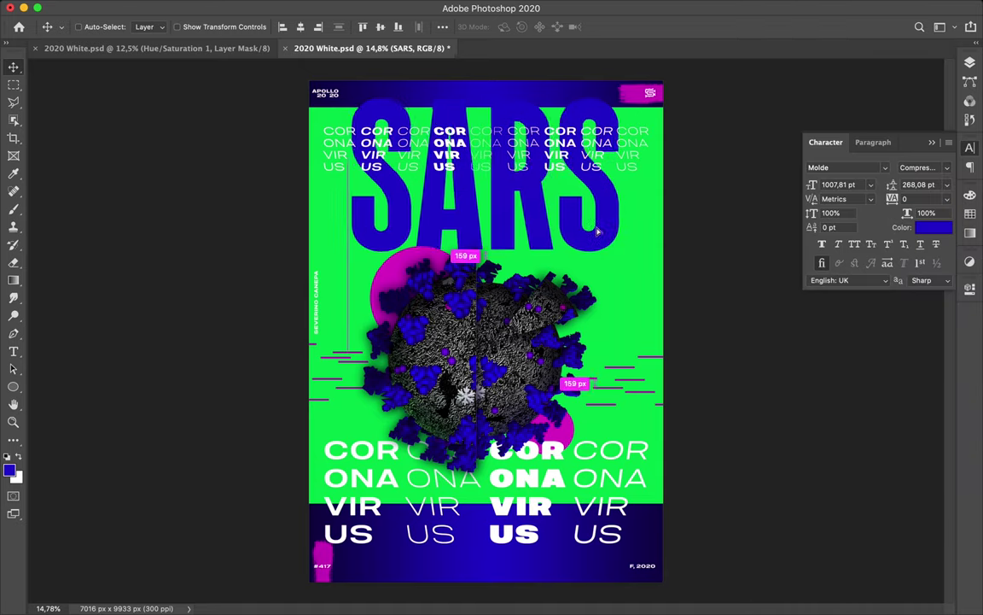
{"action": "left_click", "coordinate": [969, 62]}
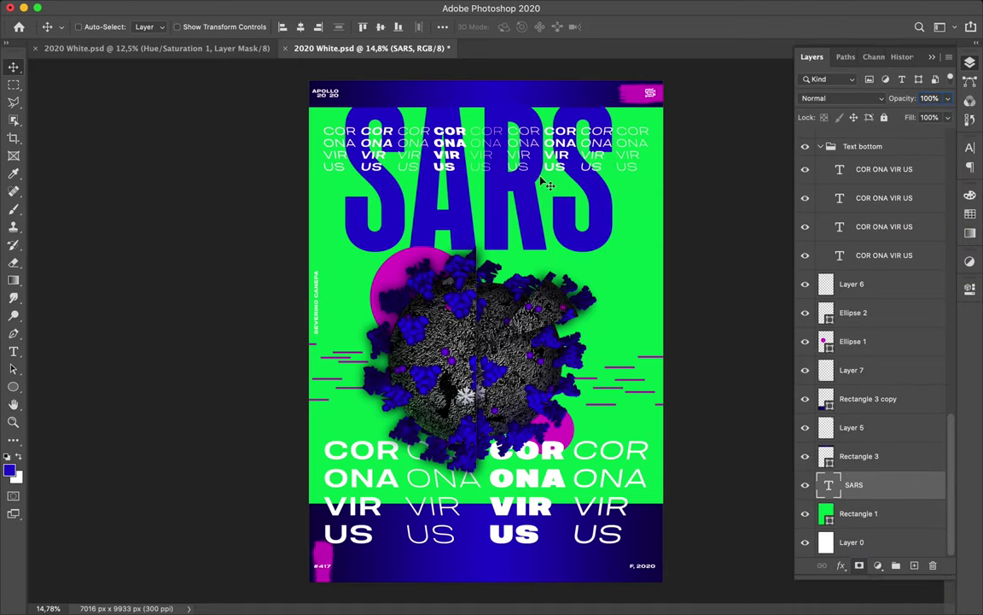
{"action": "key", "text": "ctrl+z"}
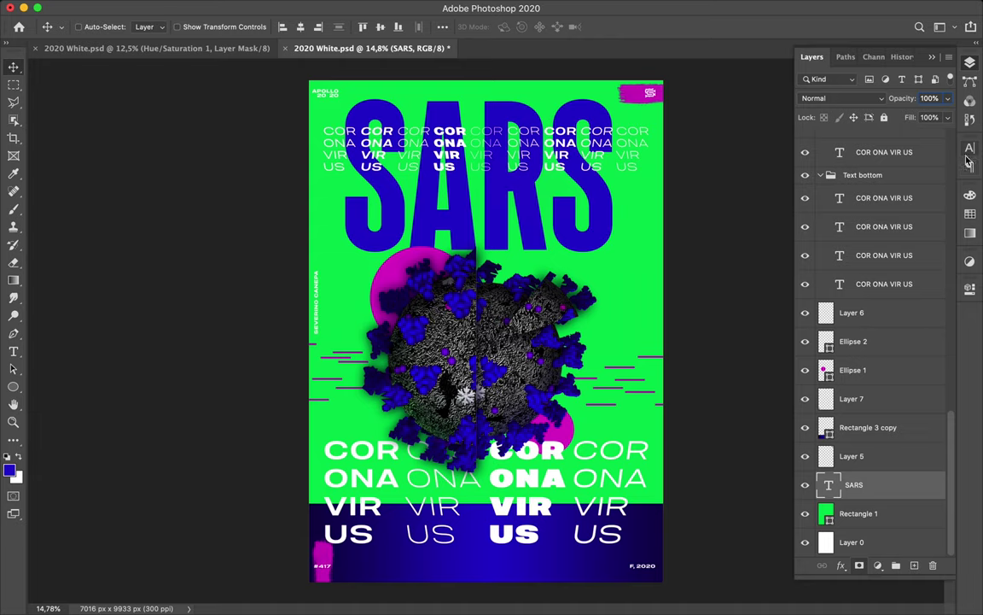
{"action": "left_click", "coordinate": [969, 151]}
{"action": "key", "text": "Down"}
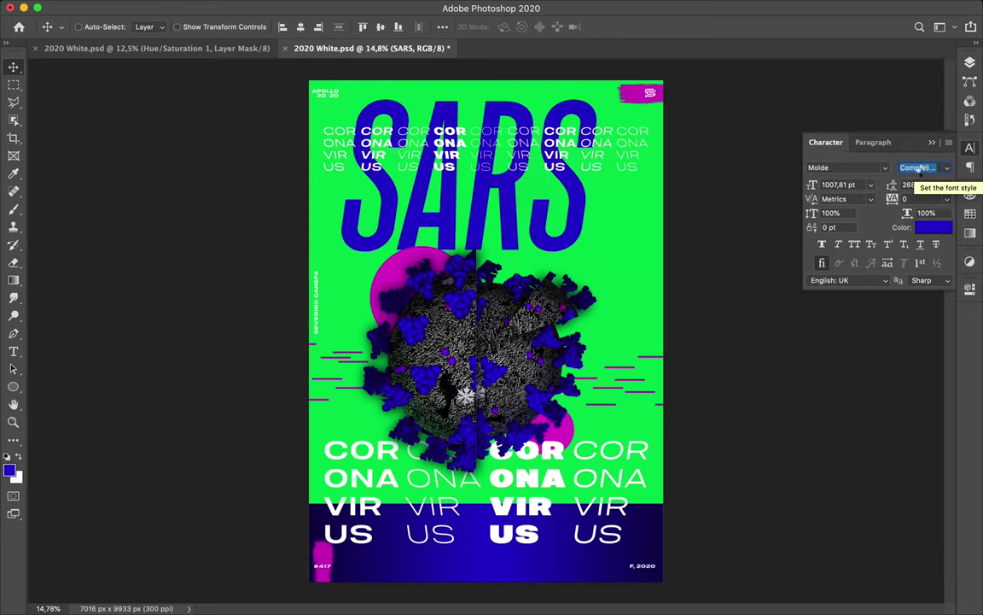
{"action": "key", "text": "Down"}
{"action": "key", "text": "Down"}
Deselect the text and move the virus image up and to the right.
{"action": "key", "text": "ctrl+alt+a"}
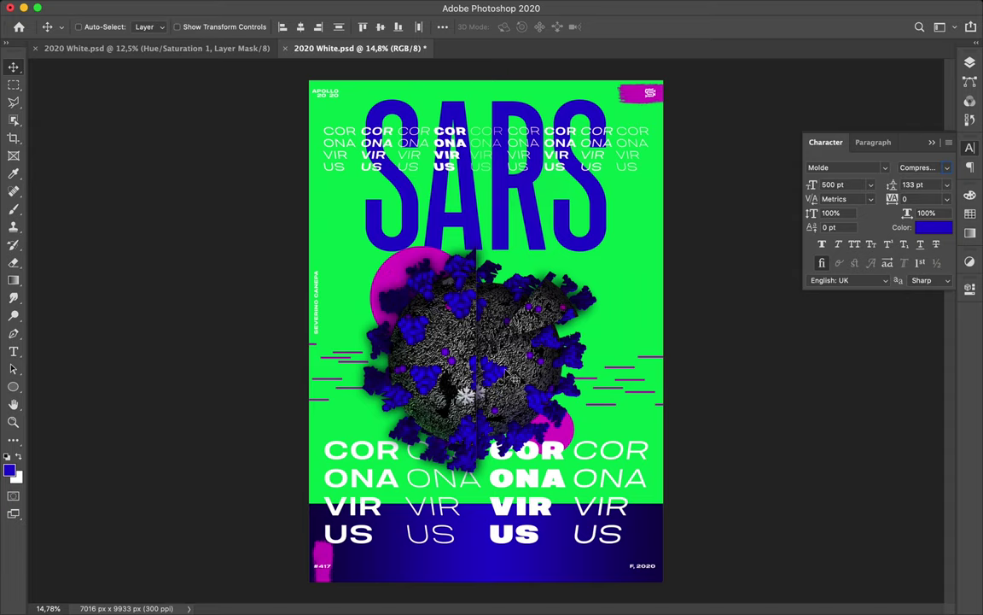
{"action": "left_click_drag", "start_coordinate": [536, 394], "coordinate": [514, 362]}
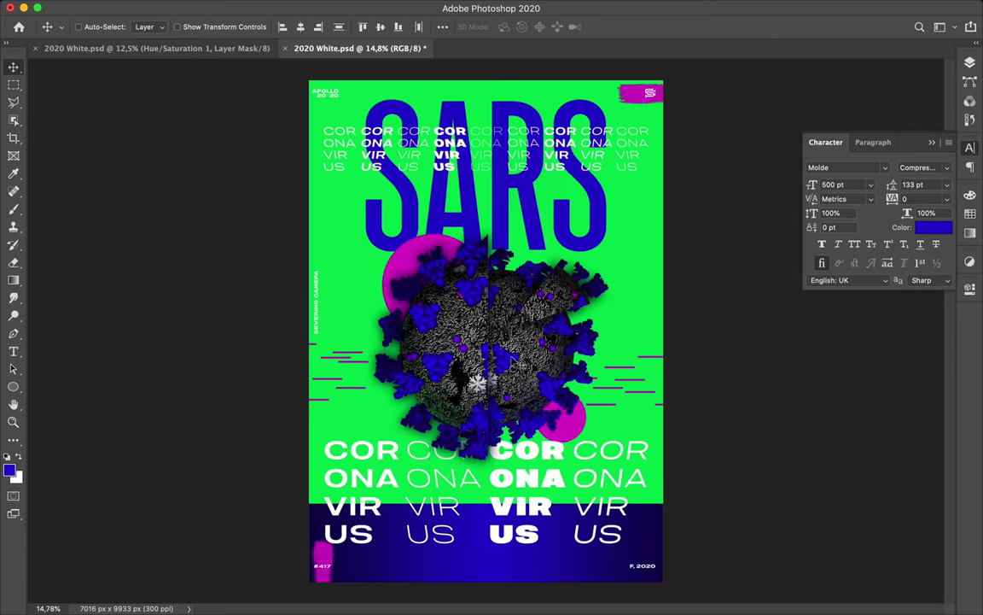
{"action": "scroll", "coordinate": [490, 338], "scroll_direction": "down", "scroll_amount": 1}
{"action": "left_click", "coordinate": [438, 465], "text": "ctrl"}
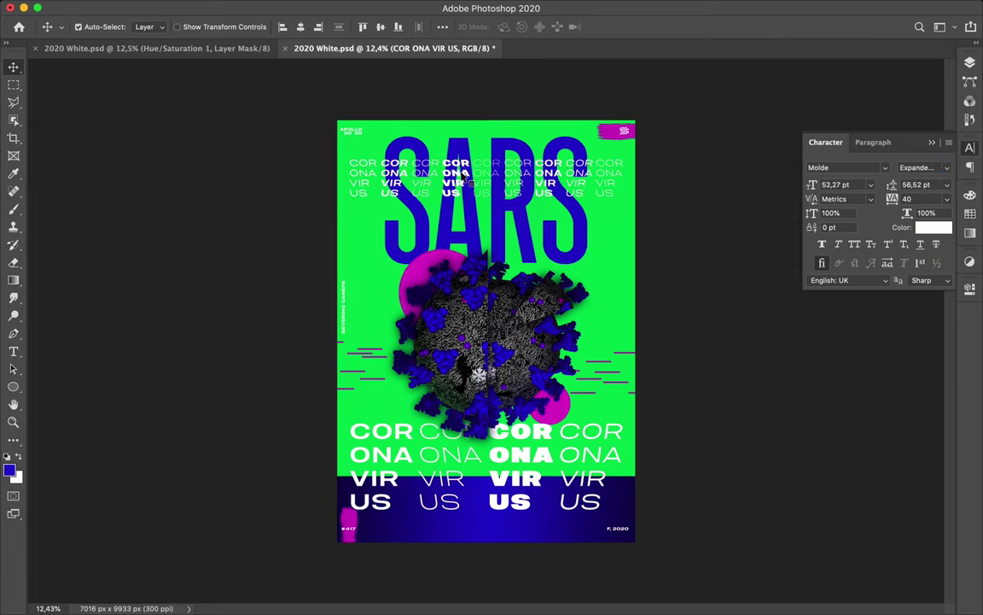
Recolour an upper COR ONA VIR US text block blue.
{"action": "left_click", "coordinate": [970, 213]}
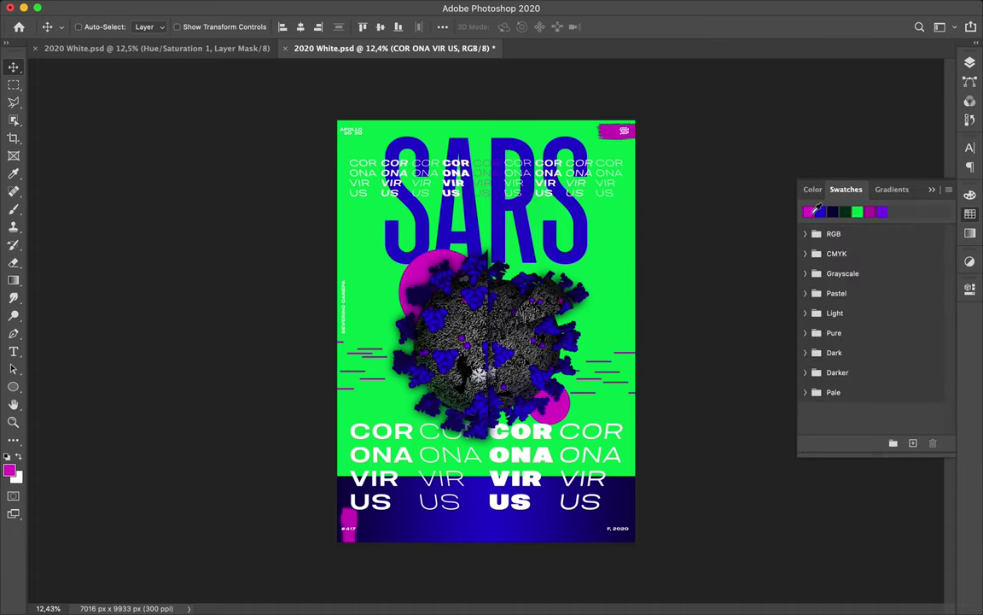
{"action": "scroll", "coordinate": [488, 214], "scroll_direction": "up", "scroll_amount": 1}
{"action": "scroll", "coordinate": [488, 214], "scroll_direction": "up", "scroll_amount": 1}
{"action": "double_click", "coordinate": [525, 168]}
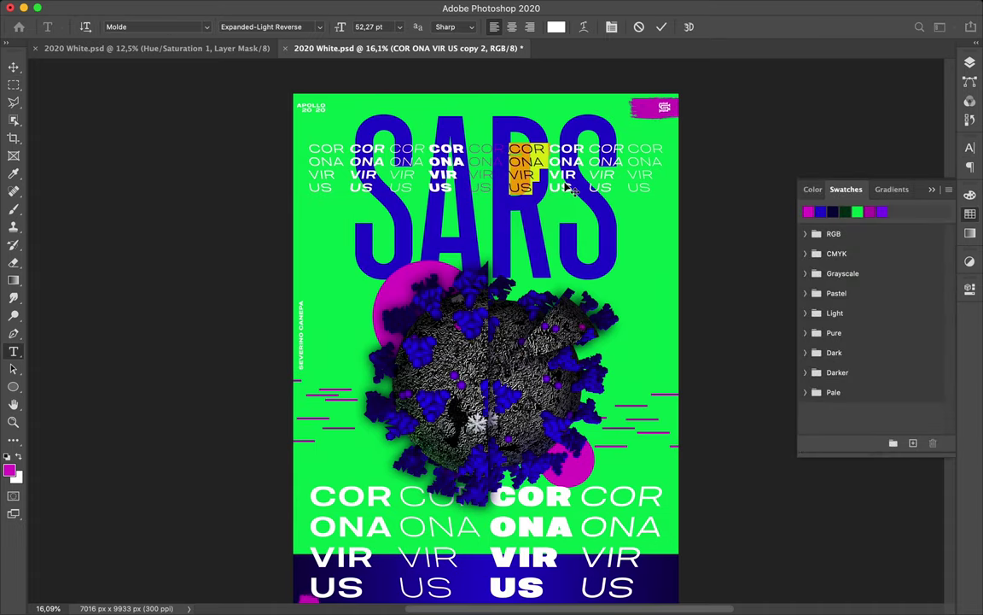
{"action": "key", "text": "Escape"}
{"action": "double_click", "coordinate": [645, 168]}
{"action": "left_click", "coordinate": [809, 211]}
{"action": "key", "text": "Escape"}
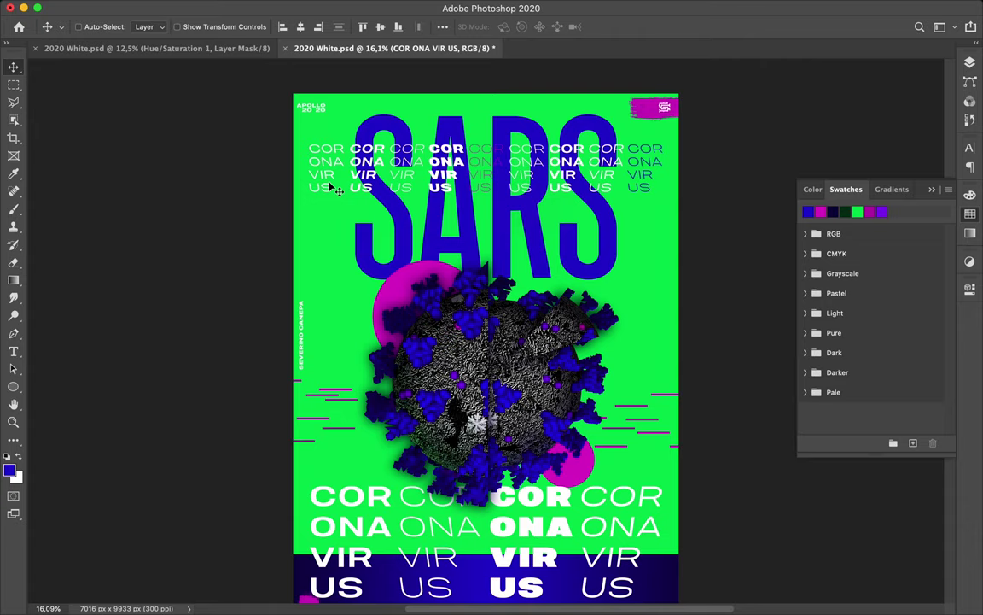
Shorten the blue bottom band to leave a thin green strip, then fit the poster in view.
{"action": "scroll", "coordinate": [449, 416], "scroll_direction": "down", "scroll_amount": 5}
{"action": "mouse_move", "coordinate": [467, 519]}
{"action": "left_mouse_down"}
{"action": "mouse_move", "coordinate": [469, 538]}
{"action": "mouse_move", "coordinate": [487, 529]}
{"action": "left_mouse_up"}
{"action": "key", "text": "ctrl+t"}
{"action": "key", "text": "Return"}
{"action": "key", "text": "ctrl+t"}
{"action": "left_click_drag", "start_coordinate": [489, 467], "coordinate": [491, 470]}
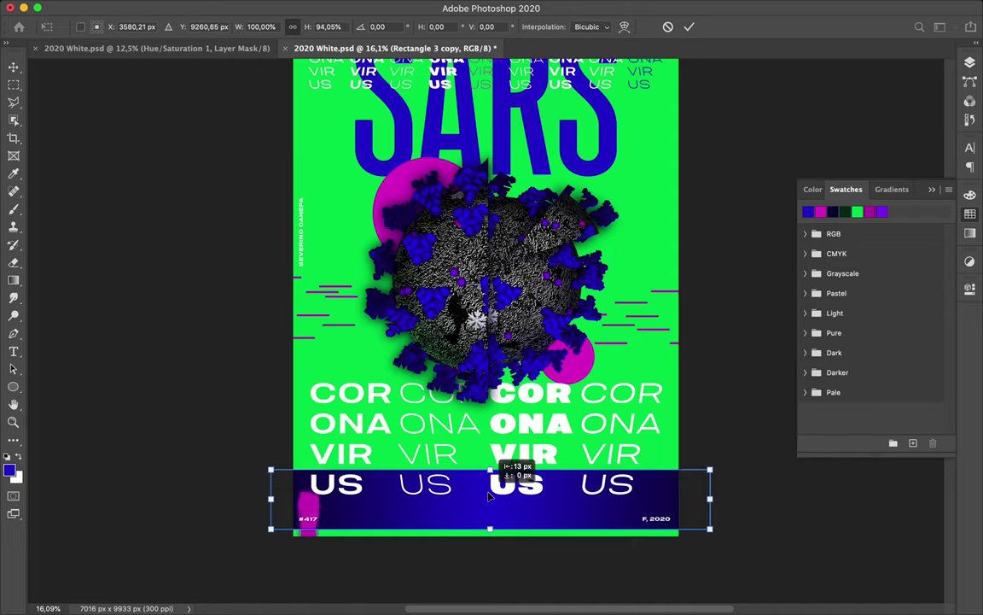
{"action": "key", "text": "Return"}
{"action": "key", "text": "ctrl+0"}
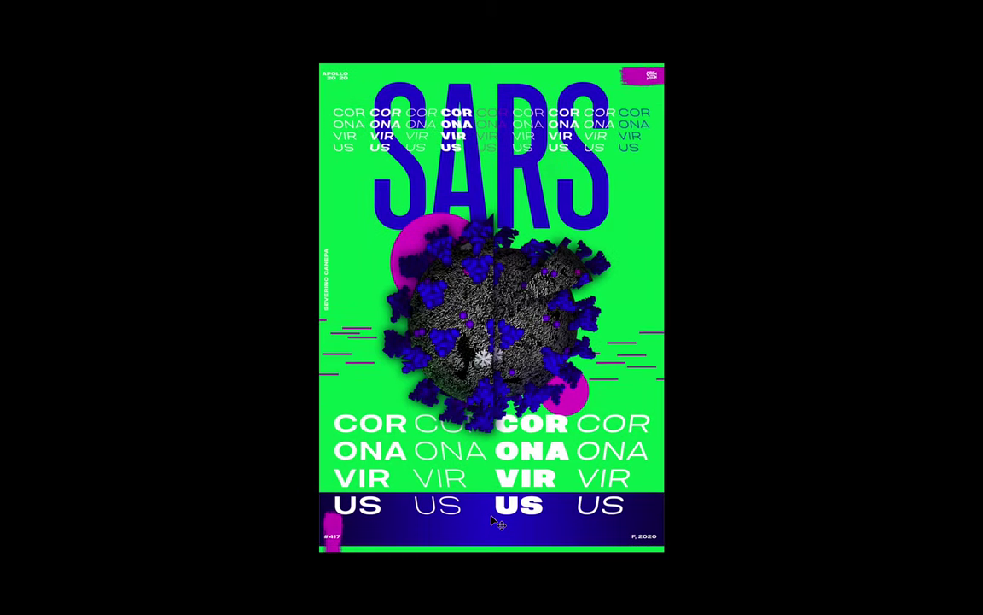
Scale SARS up, move it higher, and stretch it taller to span the full width.
{"action": "key", "text": "ctrl+t"}
{"action": "left_click_drag", "start_coordinate": [491, 288], "coordinate": [491, 312]}
{"action": "left_click_drag", "start_coordinate": [514, 171], "coordinate": [514, 139]}
{"action": "key", "text": "Return"}
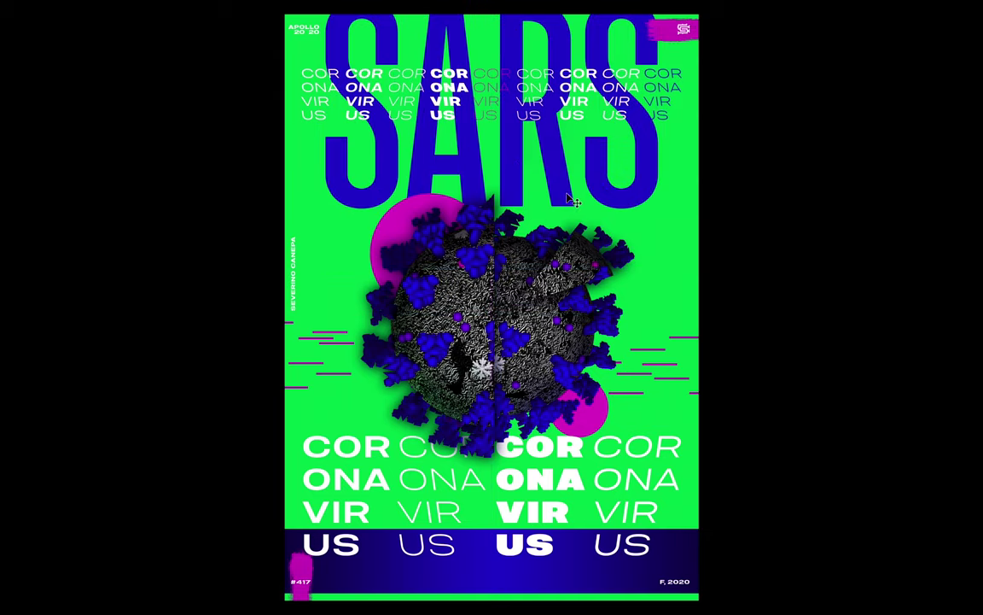
{"action": "key", "text": "ctrl+t"}
{"action": "left_click_drag", "start_coordinate": [492, 247], "coordinate": [491, 310]}
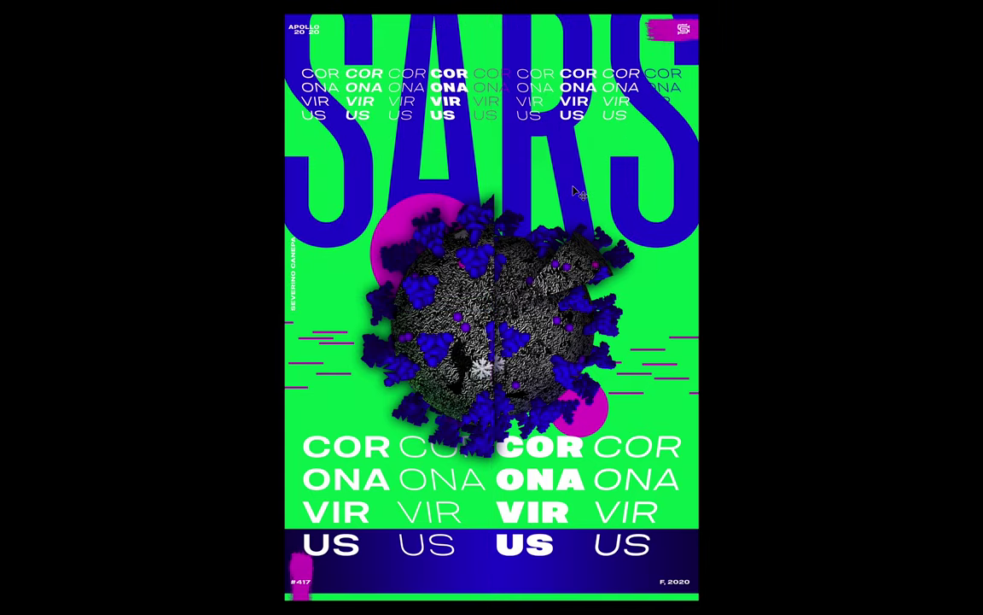
{"action": "key", "text": "f"}
{"action": "left_click", "coordinate": [969, 147]}
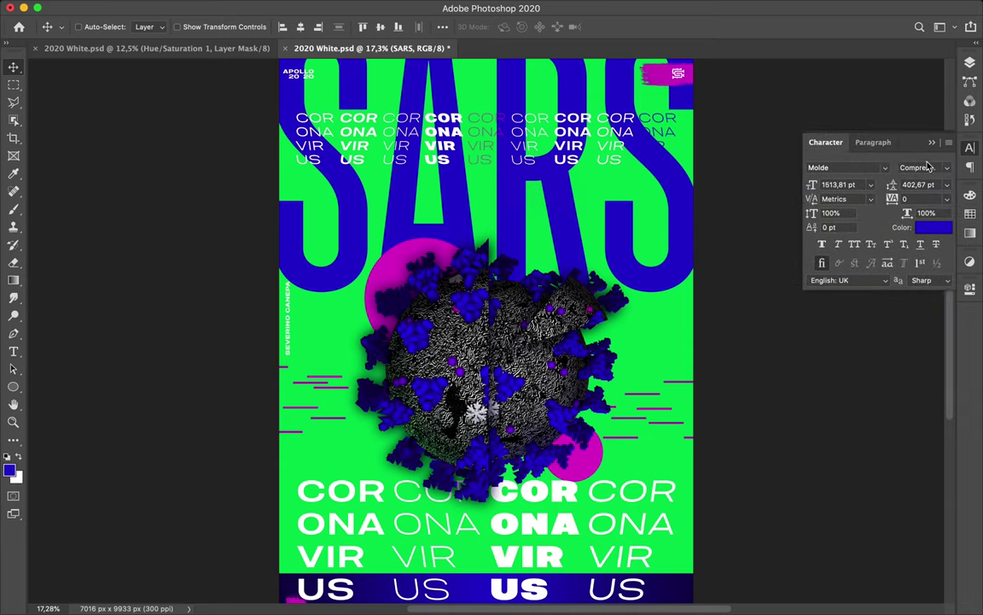
Set SARS to the thin compressed style, trying tracking 40 before settling on 60.
{"action": "left_click", "coordinate": [945, 167]}
{"action": "left_click", "coordinate": [885, 14]}
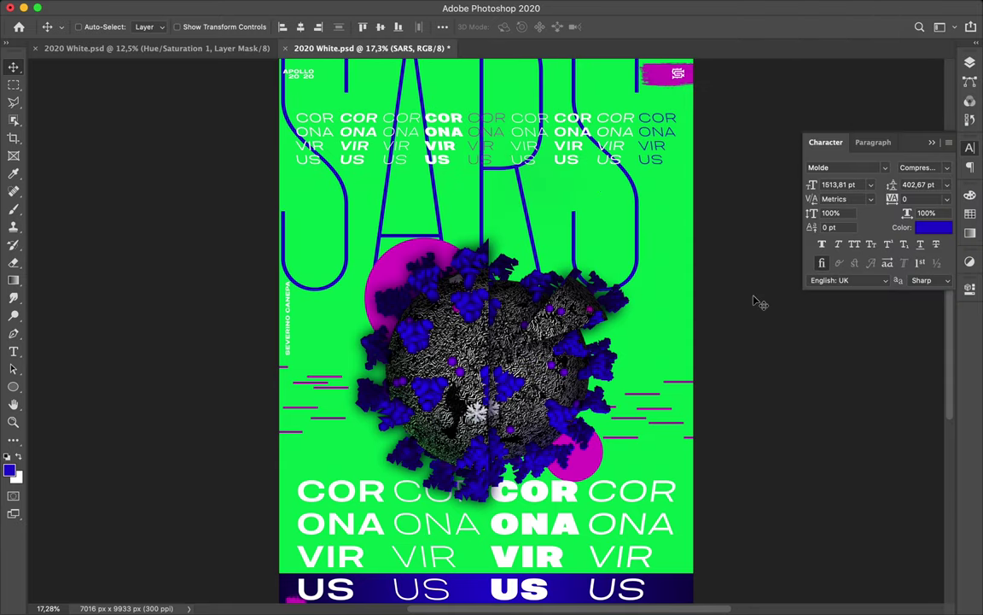
{"action": "scroll", "coordinate": [755, 301], "scroll_direction": "down", "scroll_amount": 1}
{"action": "key", "text": "Return"}
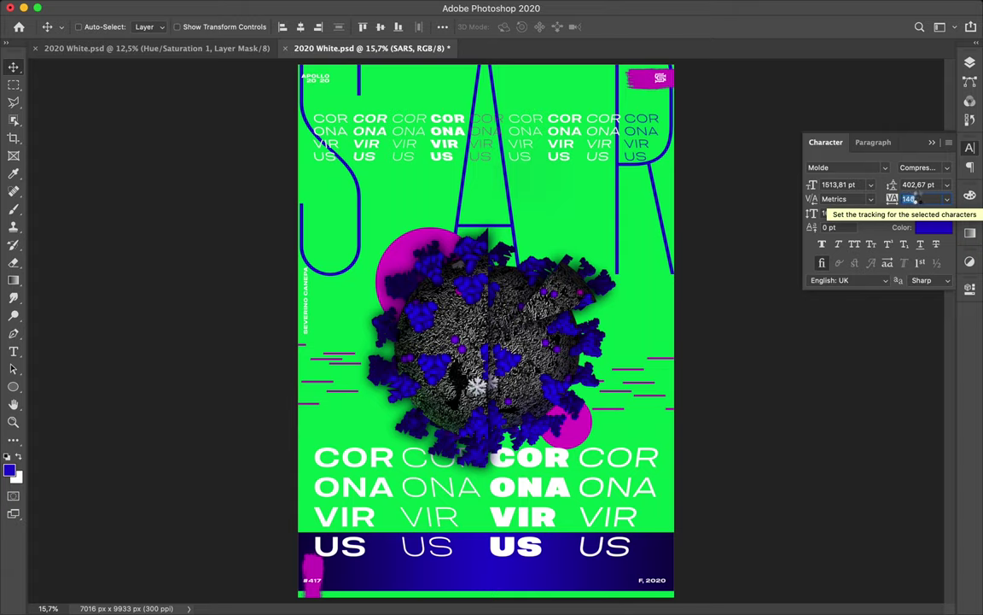
{"action": "type", "text": "40"}
{"action": "key", "text": "Return"}
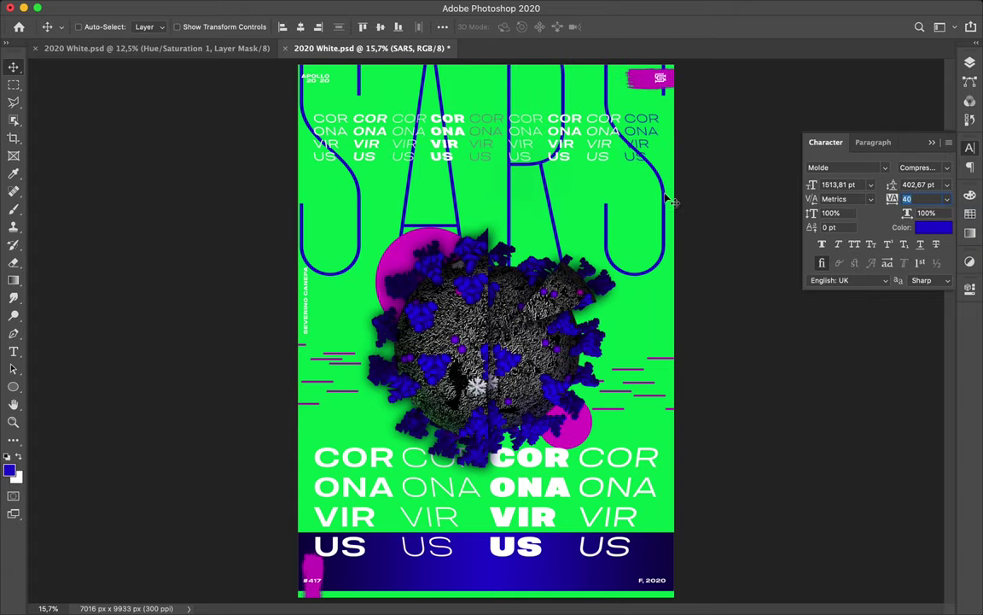
{"action": "type", "text": "60"}
{"action": "key", "text": "Return"}
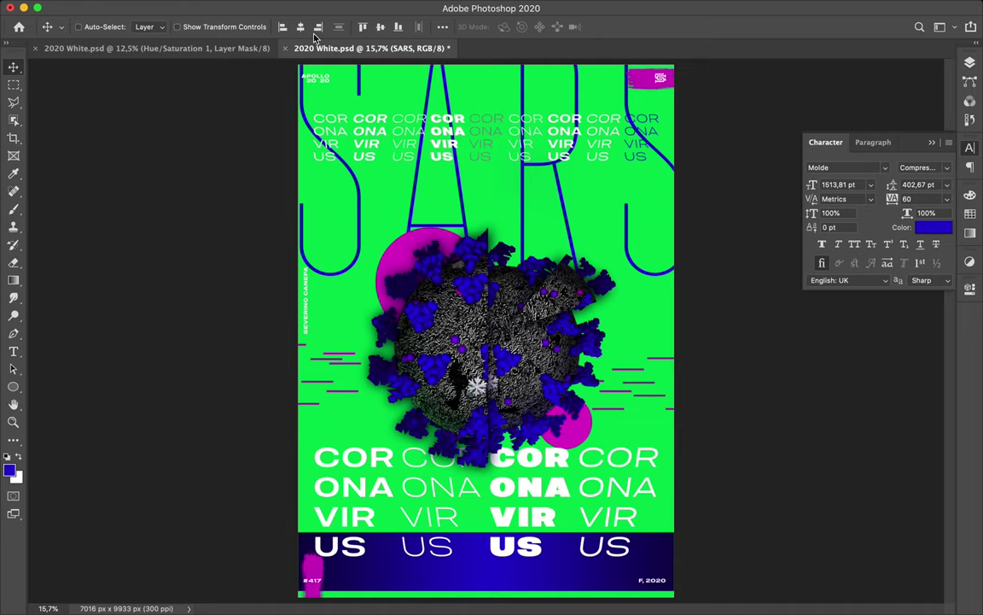
{"action": "key", "text": "alt+bracketright"}
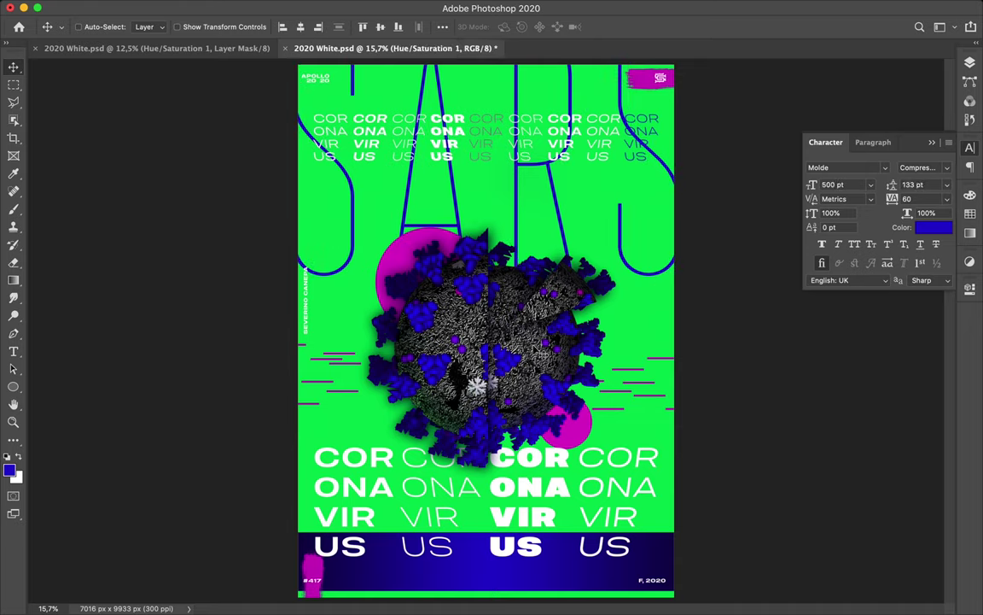
{"action": "key", "text": "l"}
Copy a lassoed virus fragment to its own layer, move it up-right and reorder it.
{"action": "left_click", "coordinate": [436, 221]}
{"action": "key", "text": "ctrl+j"}
{"action": "key", "text": "v"}
{"action": "left_click_drag", "start_coordinate": [440, 226], "coordinate": [512, 111]}
{"action": "left_click", "coordinate": [969, 66]}
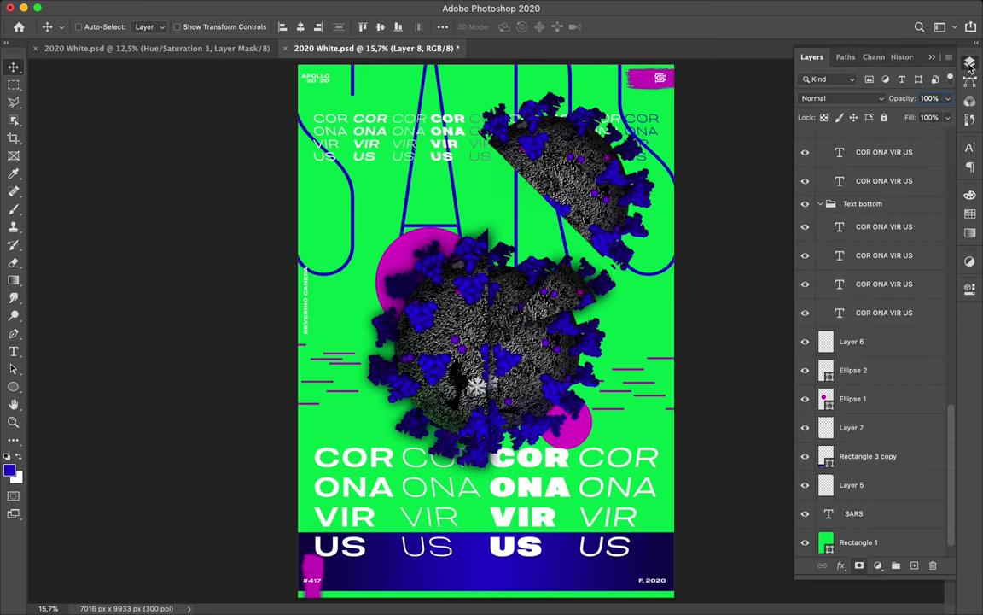
{"action": "scroll", "coordinate": [899, 402], "scroll_direction": "down", "scroll_amount": 5}
{"action": "mouse_move", "coordinate": [932, 274]}
{"action": "left_mouse_down"}
{"action": "mouse_move", "coordinate": [872, 387]}
{"action": "mouse_move", "coordinate": [867, 443]}
{"action": "left_mouse_up"}
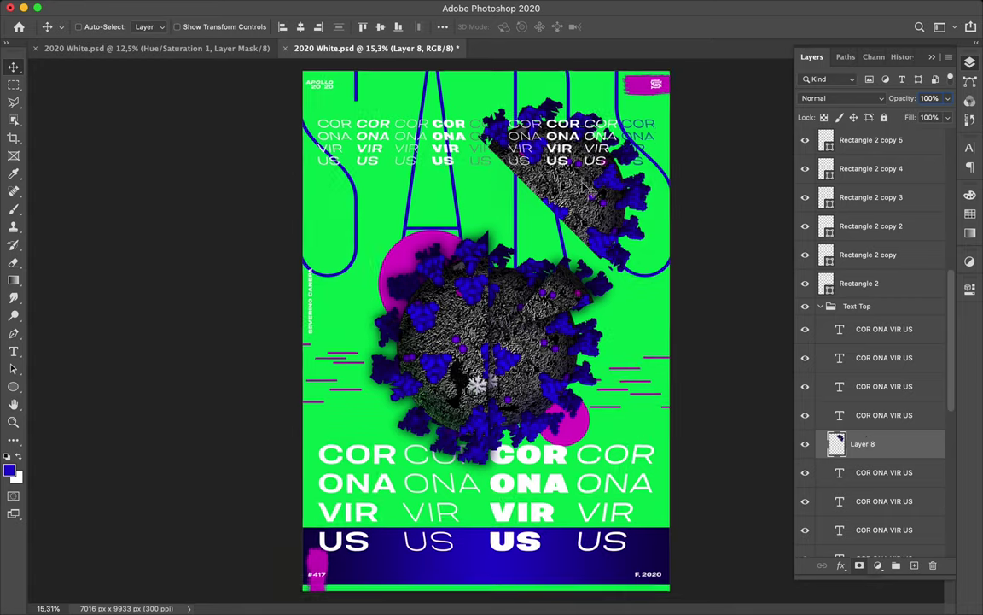
{"action": "scroll", "coordinate": [589, 184], "scroll_direction": "down", "scroll_amount": 2}
Shrink the virus fragment to about 43% and place it at the poster's upper right.
{"action": "key", "text": "ctrl+t"}
{"action": "mouse_move", "coordinate": [634, 278]}
{"action": "left_mouse_down"}
{"action": "mouse_move", "coordinate": [543, 189]}
{"action": "mouse_move", "coordinate": [532, 195]}
{"action": "left_mouse_up"}
{"action": "key", "text": "Return"}
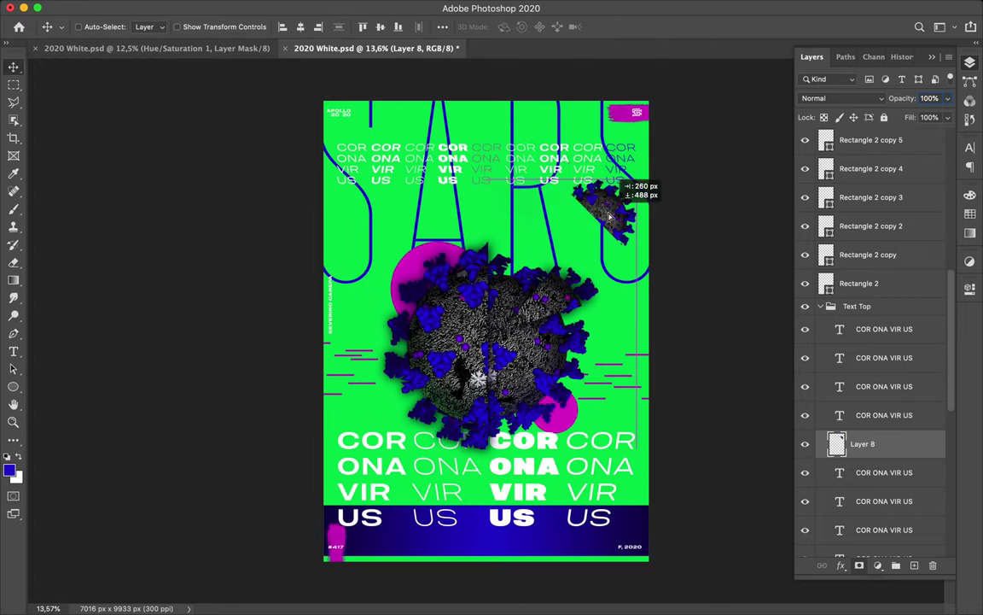
{"action": "left_click_drag", "start_coordinate": [532, 192], "coordinate": [611, 233]}
Draw a thin blue rectangle, tilt it diagonally and move it onto the fragment.
{"action": "key", "text": "u"}
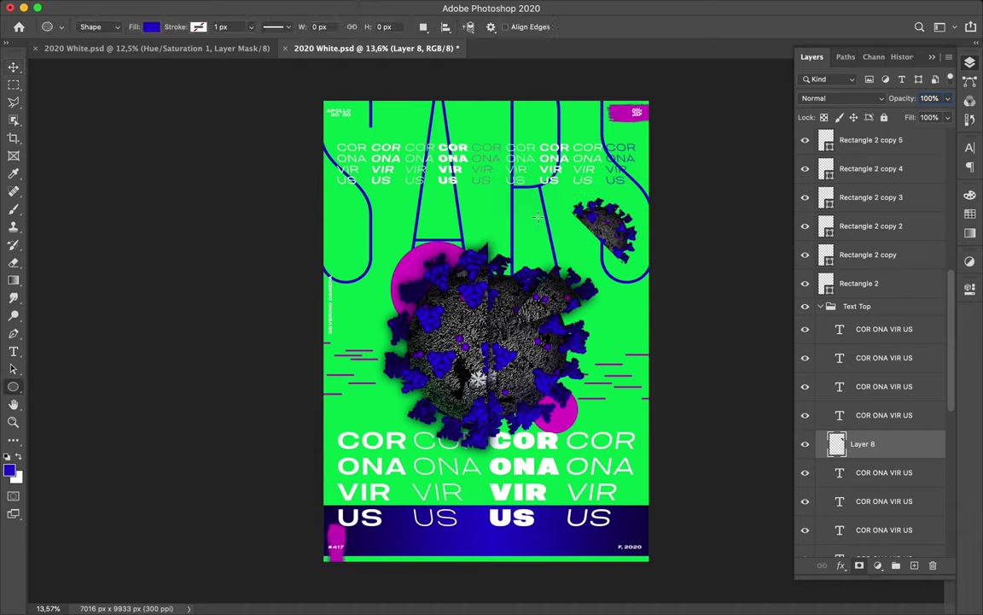
{"action": "left_click", "coordinate": [13, 387]}
{"action": "left_click", "coordinate": [47, 385]}
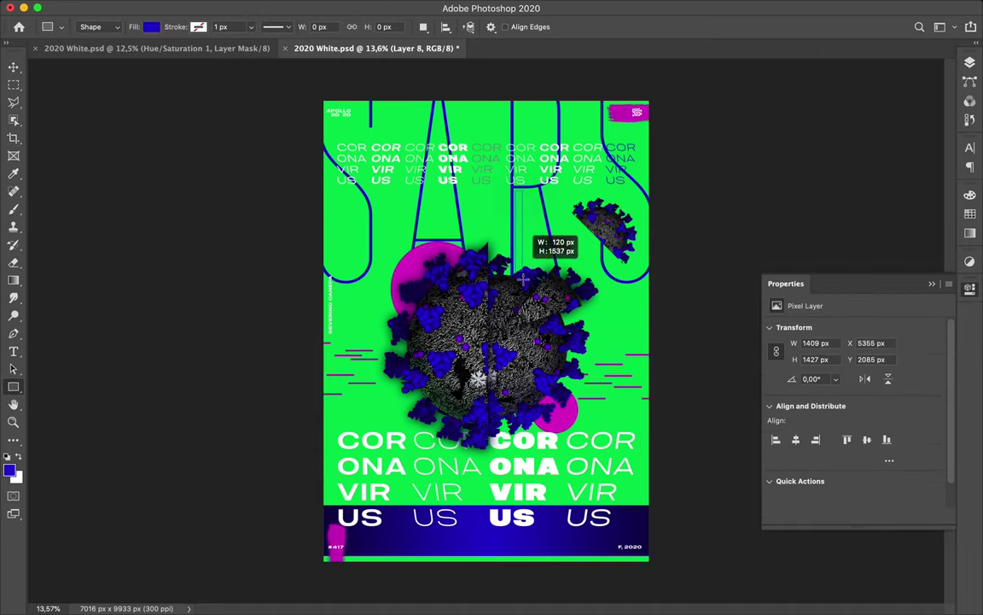
{"action": "mouse_move", "coordinate": [514, 192]}
{"action": "left_mouse_down"}
{"action": "mouse_move", "coordinate": [522, 273]}
{"action": "mouse_move", "coordinate": [482, 208]}
{"action": "left_mouse_up"}
{"action": "key", "text": "ctrl+t"}
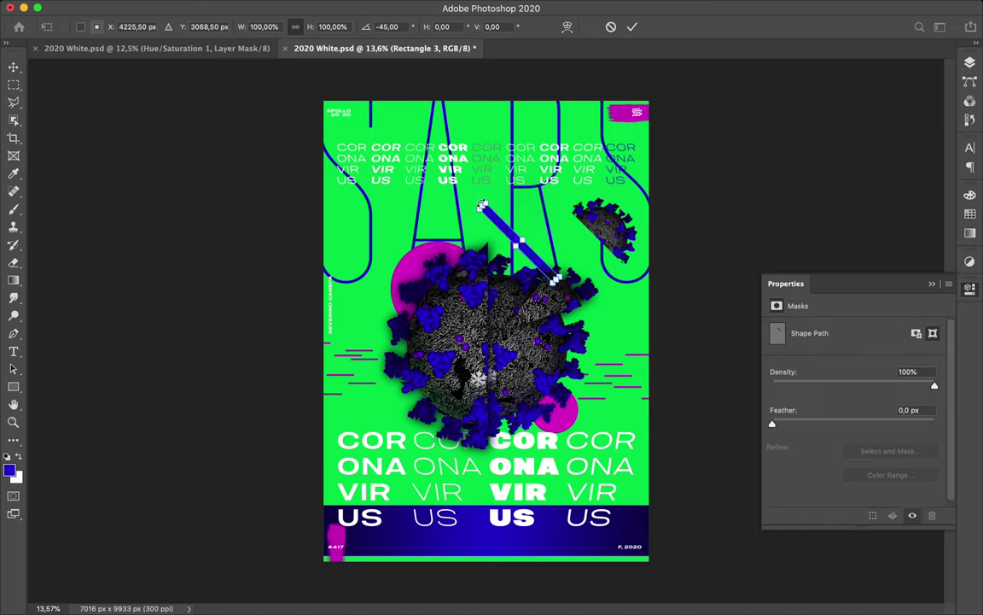
{"action": "key", "text": "Return"}
{"action": "left_click", "coordinate": [546, 215]}
{"action": "key", "text": "ctrl+t"}
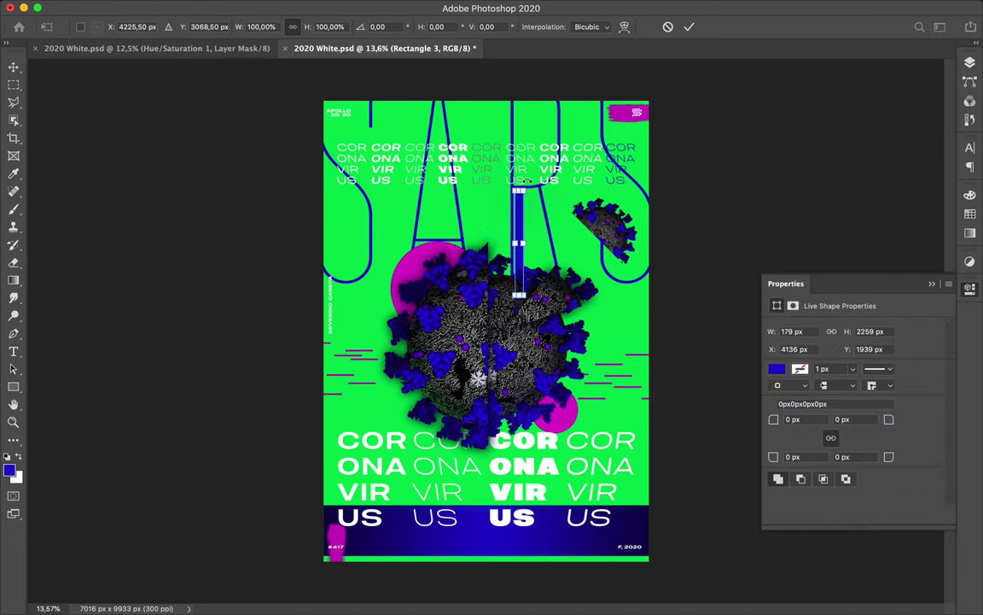
{"action": "left_click_drag", "start_coordinate": [529, 176], "coordinate": [486, 184]}
{"action": "key", "text": "Return"}
{"action": "key", "text": "v"}
{"action": "mouse_move", "coordinate": [513, 239]}
{"action": "left_mouse_down"}
{"action": "mouse_move", "coordinate": [572, 217]}
{"action": "mouse_move", "coordinate": [555, 198]}
{"action": "left_mouse_up"}
Edit the blue bar's path to shorten it across the fragment.
{"action": "key", "text": "a"}
{"action": "scroll", "coordinate": [554, 195], "scroll_direction": "up", "scroll_amount": 5}
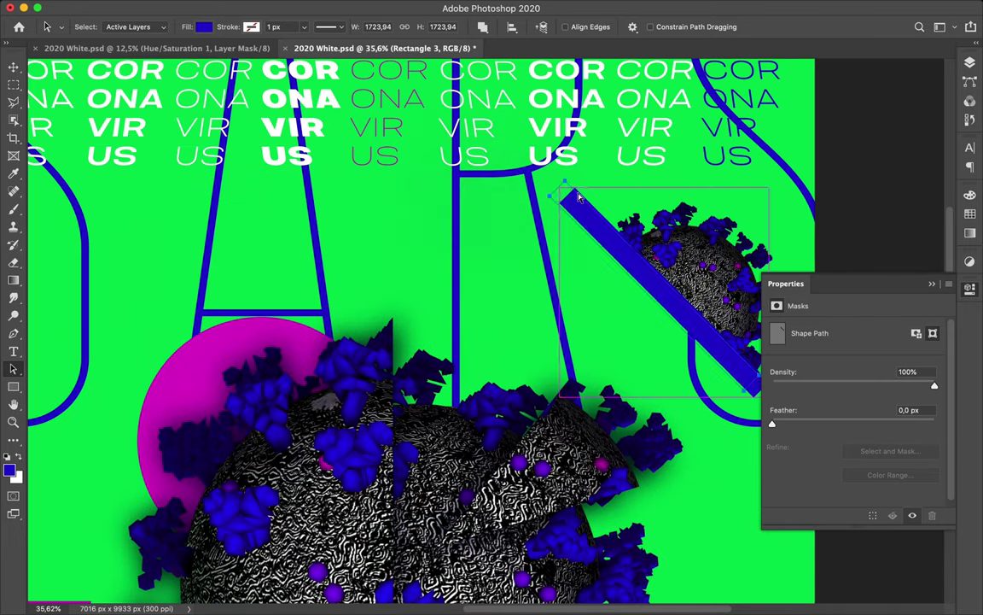
{"action": "left_click", "coordinate": [14, 66]}
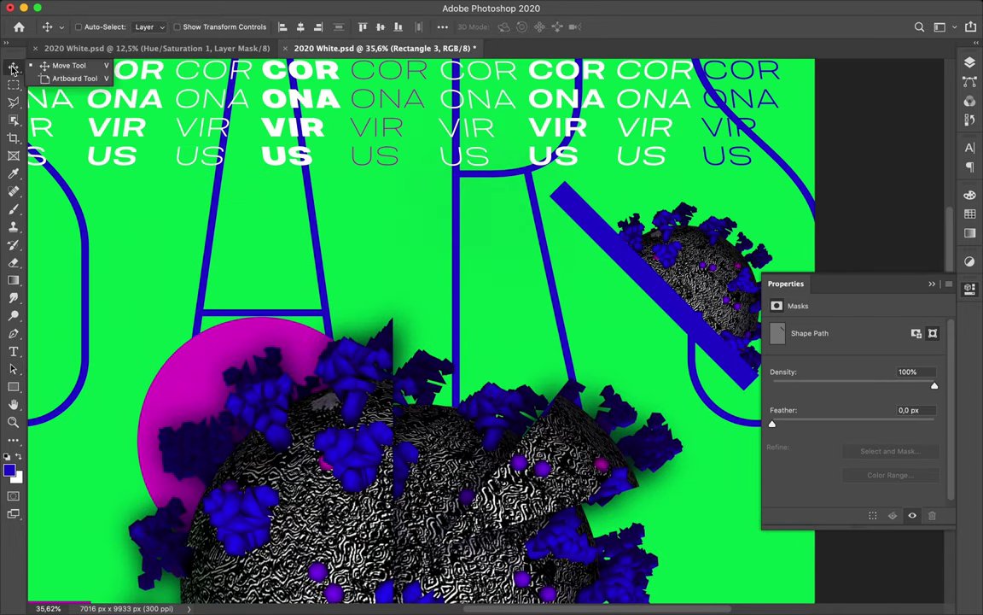
{"action": "left_click", "coordinate": [14, 120]}
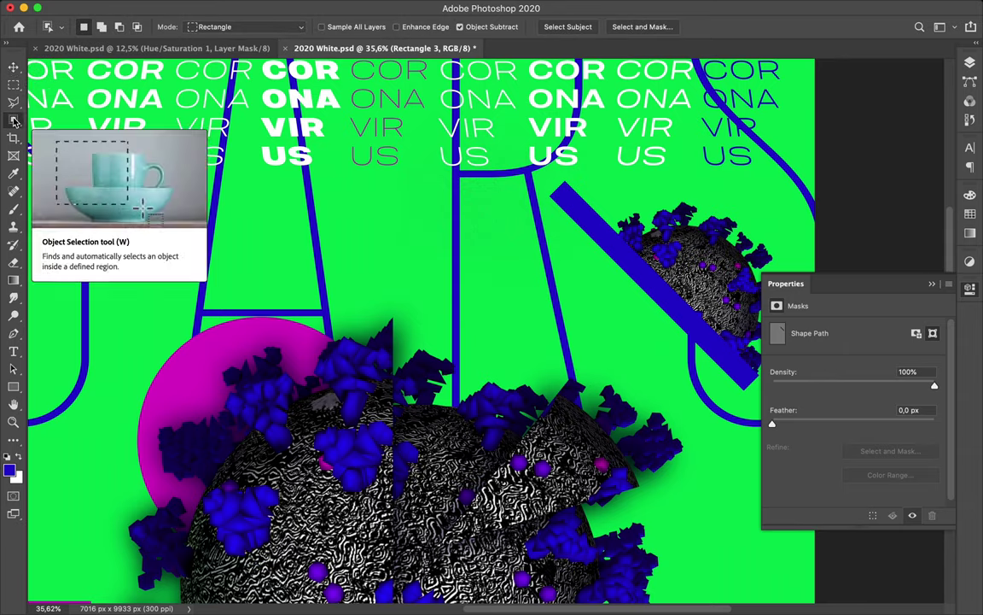
{"action": "left_click", "coordinate": [13, 120]}
{"action": "left_click", "coordinate": [14, 67]}
{"action": "key", "text": "a"}
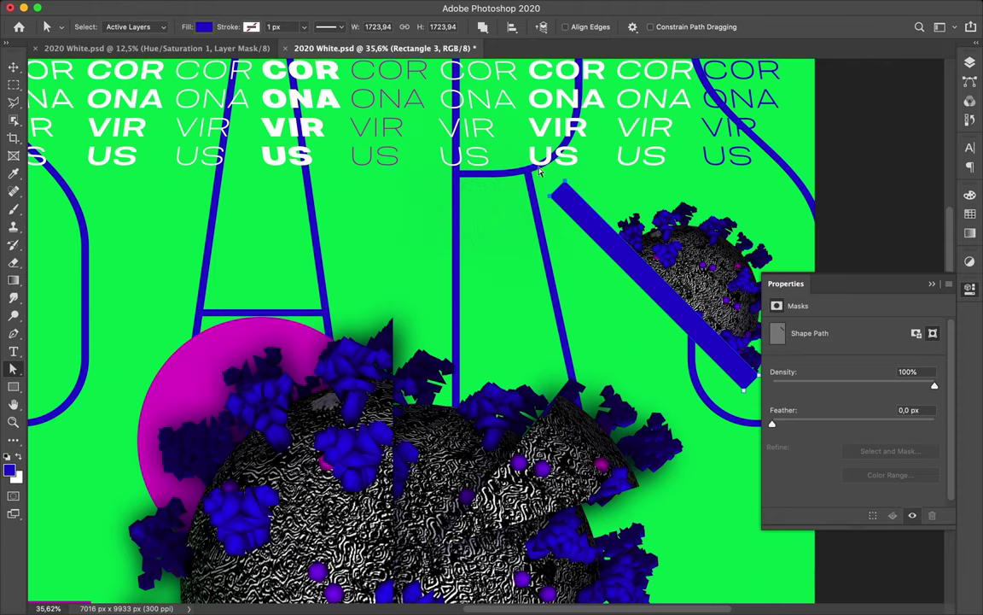
{"action": "left_click_drag", "start_coordinate": [550, 200], "coordinate": [596, 229]}
{"action": "scroll", "coordinate": [611, 280], "scroll_direction": "down", "scroll_amount": 5}
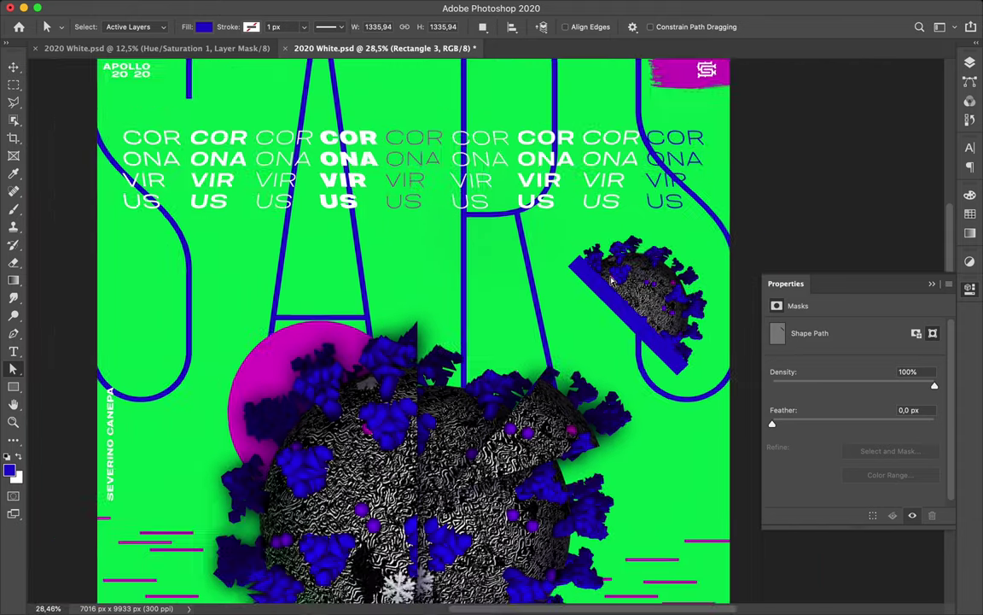
{"action": "scroll", "coordinate": [611, 280], "scroll_direction": "down", "scroll_amount": 10}
{"action": "key", "text": "v"}
{"action": "left_click", "coordinate": [493, 408]}
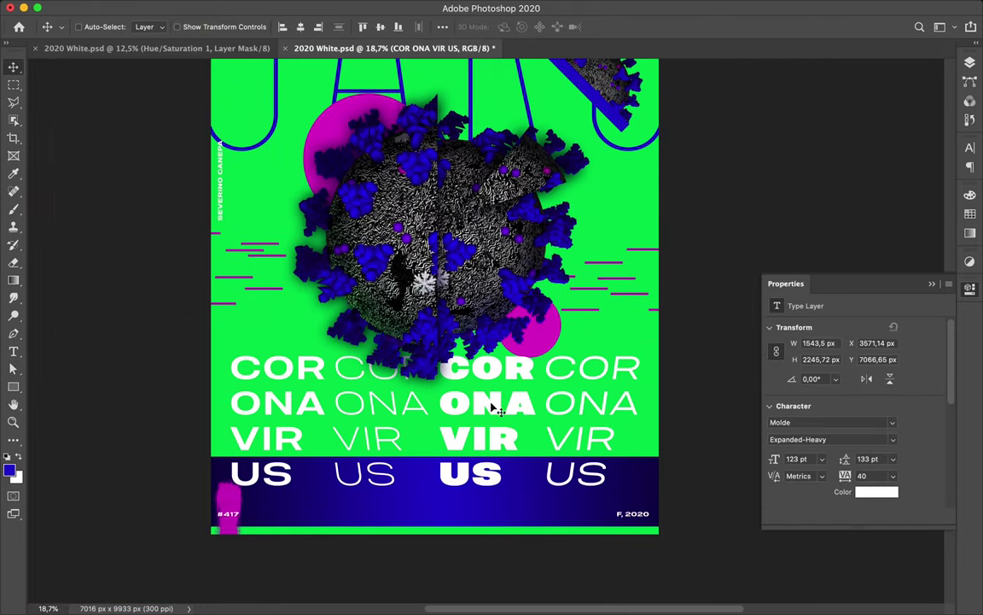
Colour the second COR ONA VIR US column magenta and fade the third to 30% opacity.
{"action": "left_click", "coordinate": [970, 214]}
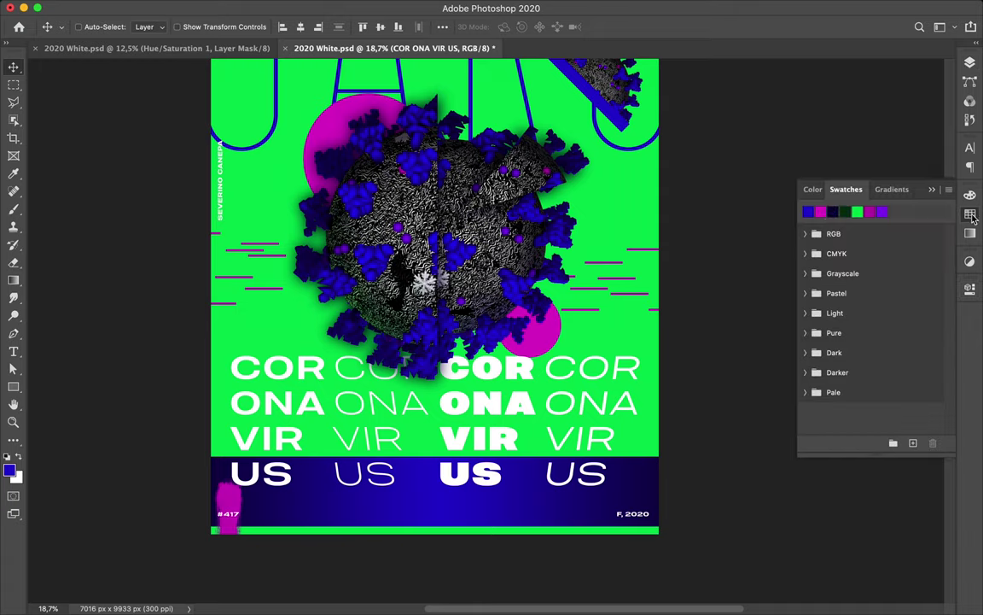
{"action": "left_click", "coordinate": [809, 212]}
{"action": "left_click", "coordinate": [969, 148]}
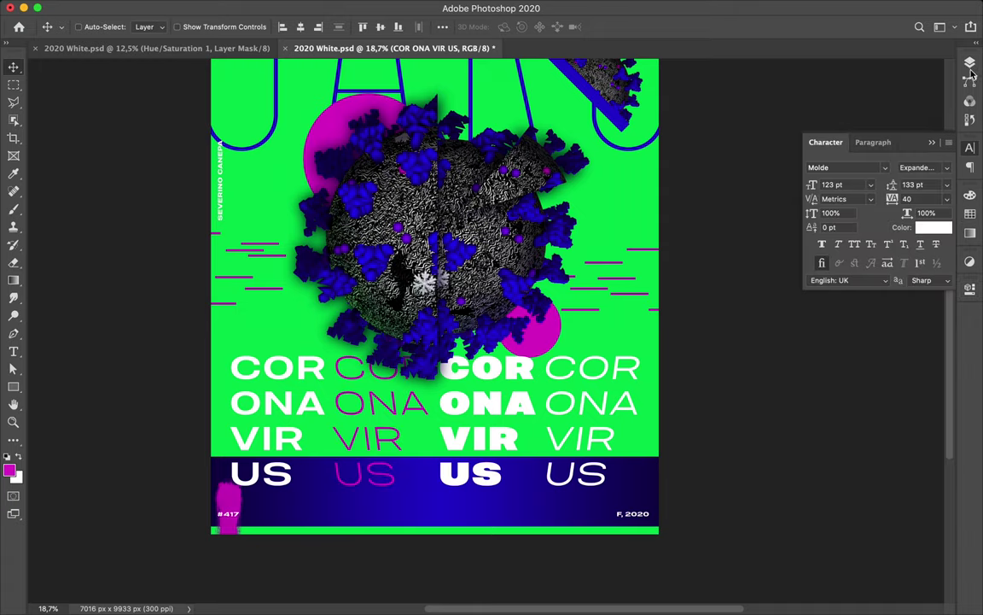
{"action": "left_click", "coordinate": [969, 63]}
{"action": "left_click", "coordinate": [526, 405]}
{"action": "key", "text": "3"}
Fade a top COR ONA VIR US text layer to half opacity.
{"action": "left_click", "coordinate": [291, 372]}
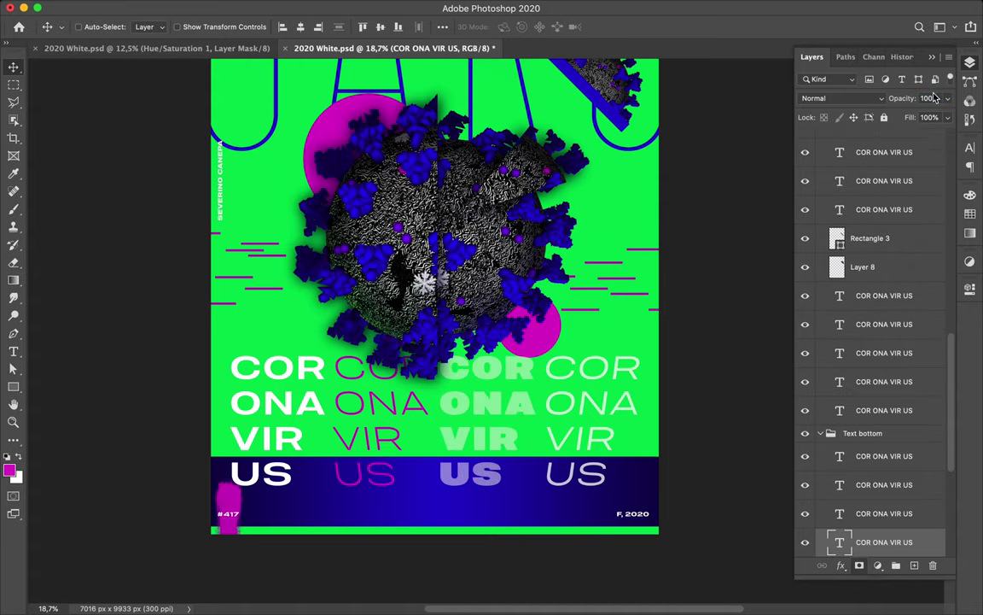
{"action": "scroll", "coordinate": [476, 395], "scroll_direction": "up", "scroll_amount": 5}
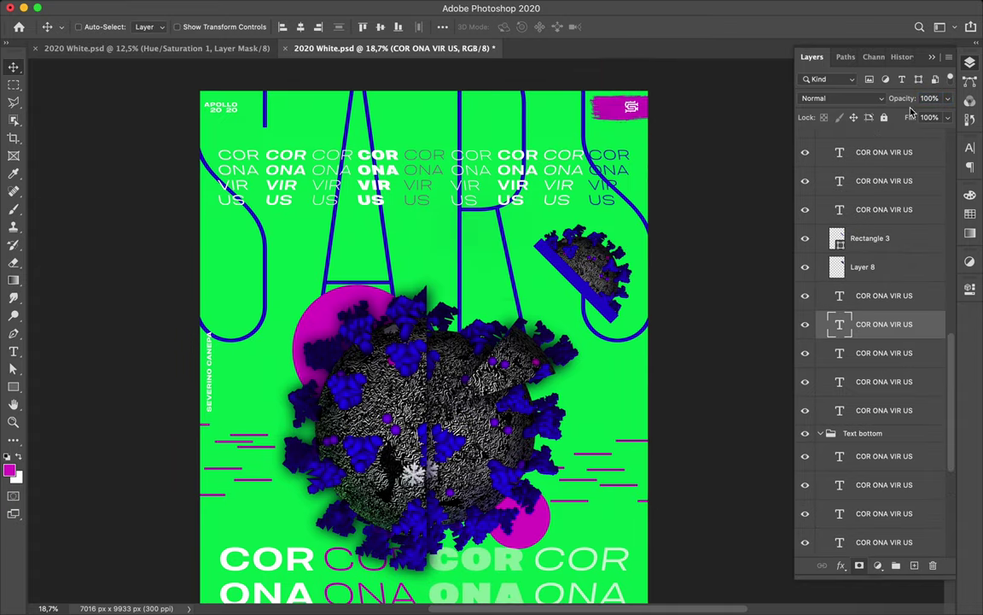
{"action": "type", "text": "70"}
{"action": "left_click", "coordinate": [529, 196]}
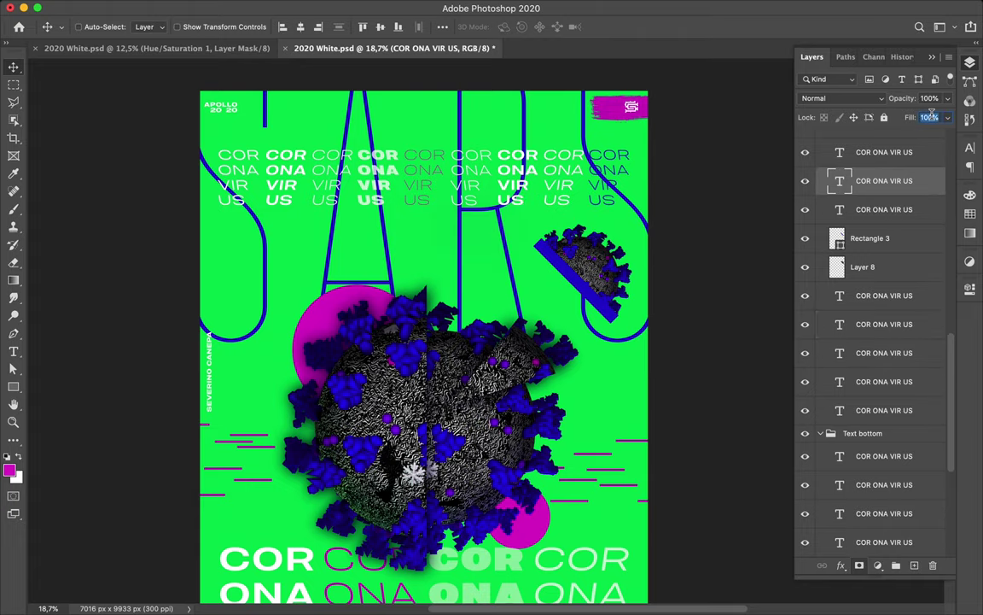
{"action": "type", "text": "50"}
{"action": "key", "text": "Return"}
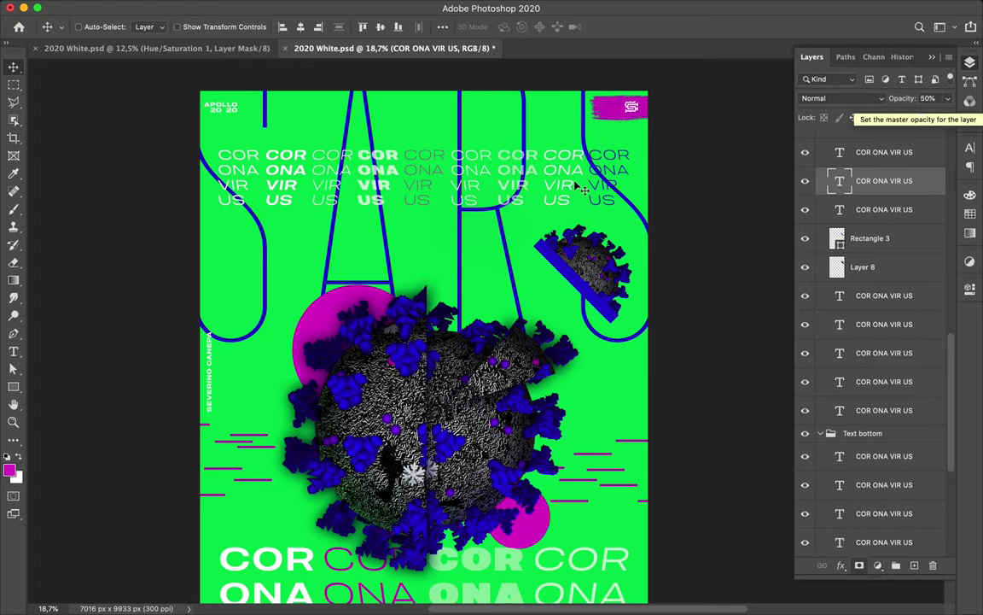
{"action": "left_click", "coordinate": [427, 173]}
{"action": "scroll", "coordinate": [667, 223], "scroll_direction": "down", "scroll_amount": 5}
Draw two thin #ffffff vertical lines, one right and one left of the virus.
{"action": "key", "text": "u"}
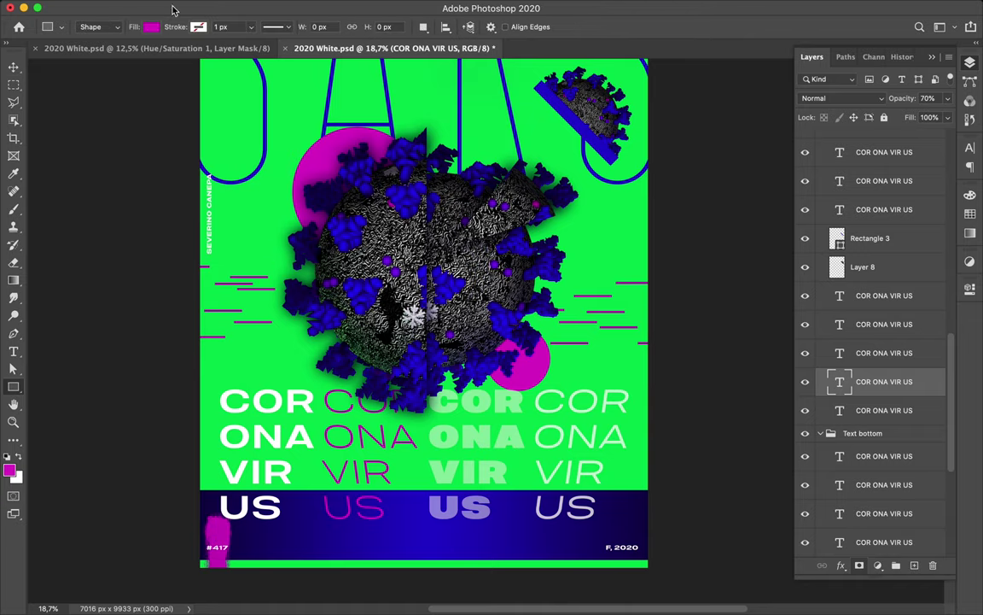
{"action": "left_click", "coordinate": [151, 26]}
{"action": "left_click", "coordinate": [235, 53]}
{"action": "type", "text": "ffffff"}
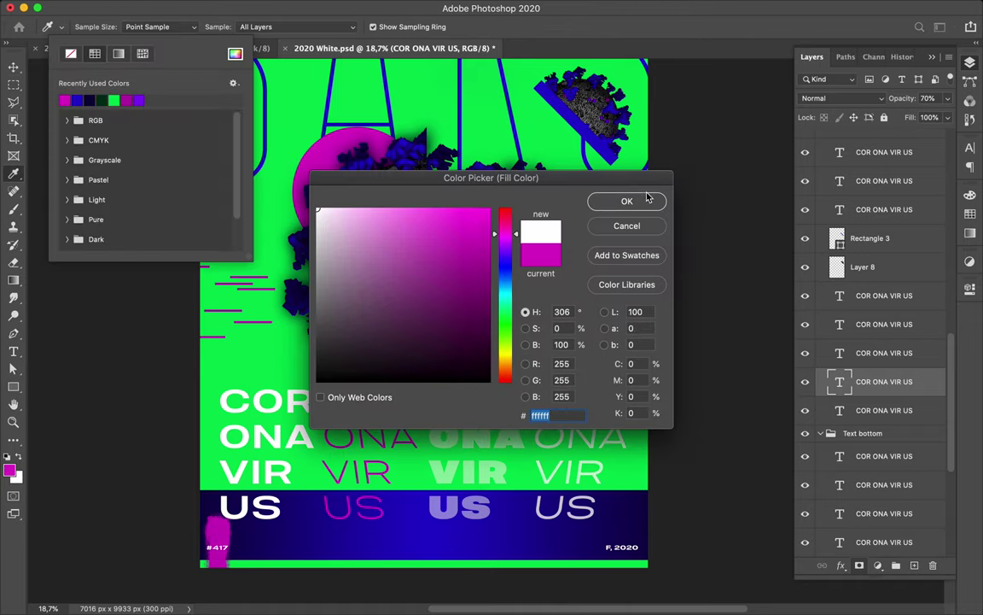
{"action": "left_click", "coordinate": [631, 200]}
{"action": "left_click_drag", "start_coordinate": [600, 195], "coordinate": [602, 274]}
{"action": "left_click_drag", "start_coordinate": [256, 232], "coordinate": [256, 311]}
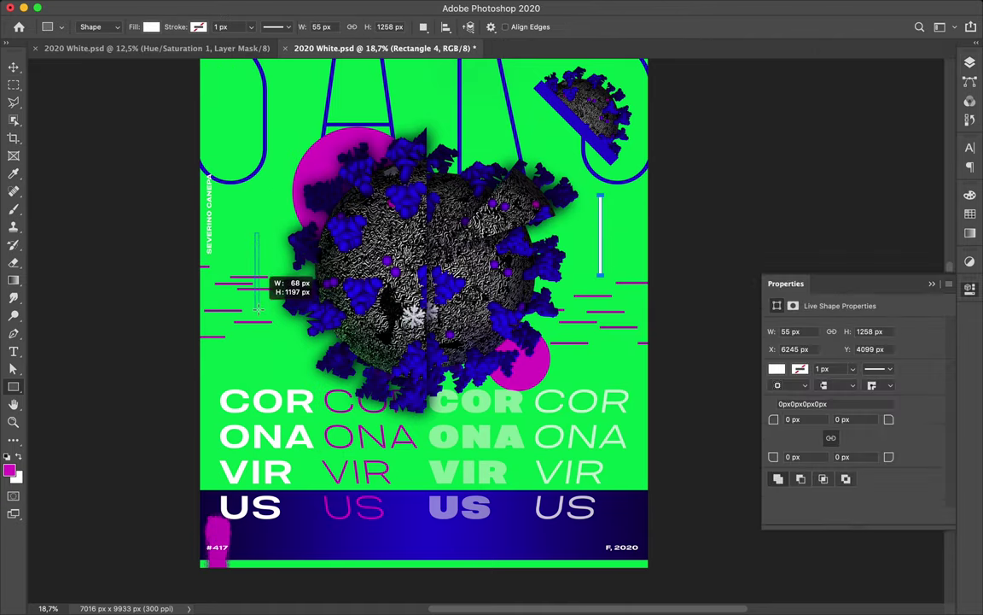
Duplicate a thin white line to a higher spot beside the virus.
{"action": "key", "text": "v"}
{"action": "mouse_move", "coordinate": [257, 260]}
{"action": "left_mouse_down"}
{"action": "mouse_move", "coordinate": [496, 537]}
{"action": "mouse_move", "coordinate": [528, 64]}
{"action": "mouse_move", "coordinate": [535, 124]}
{"action": "left_mouse_up"}
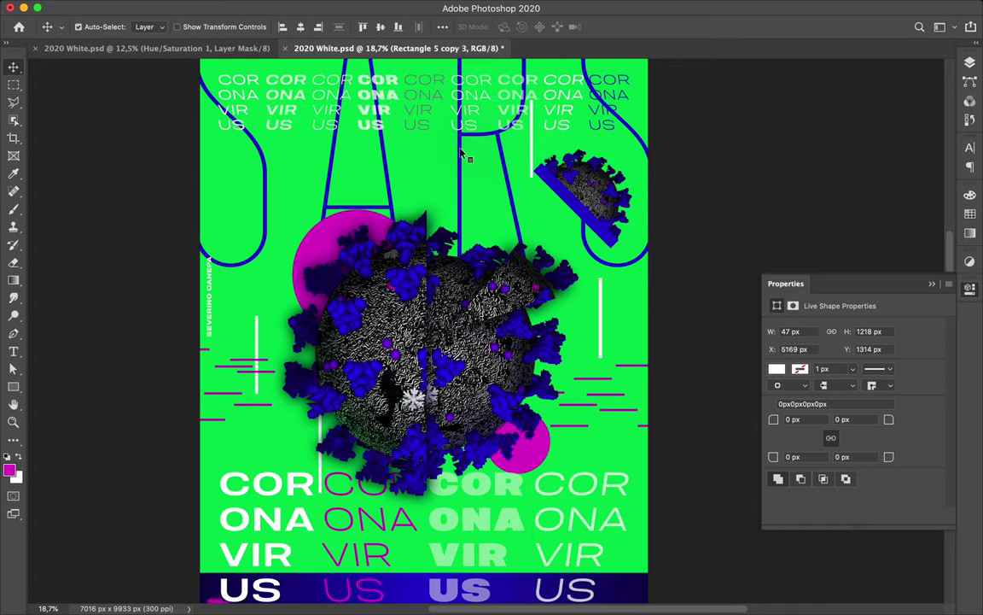
{"action": "left_click", "coordinate": [462, 155]}
{"action": "left_click", "coordinate": [970, 148]}
{"action": "left_click", "coordinate": [926, 162]}
{"action": "scroll", "coordinate": [895, 514], "scroll_direction": "down", "scroll_amount": 5}
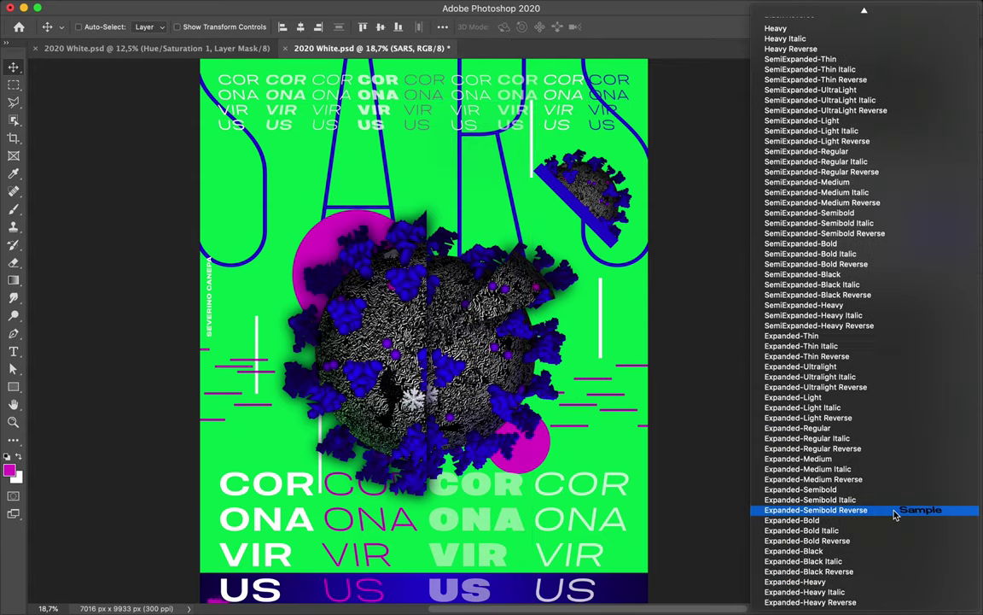
Set SARS to 500 pt with tracking 0 and move it to the top of the poster.
{"action": "left_click", "coordinate": [680, 309]}
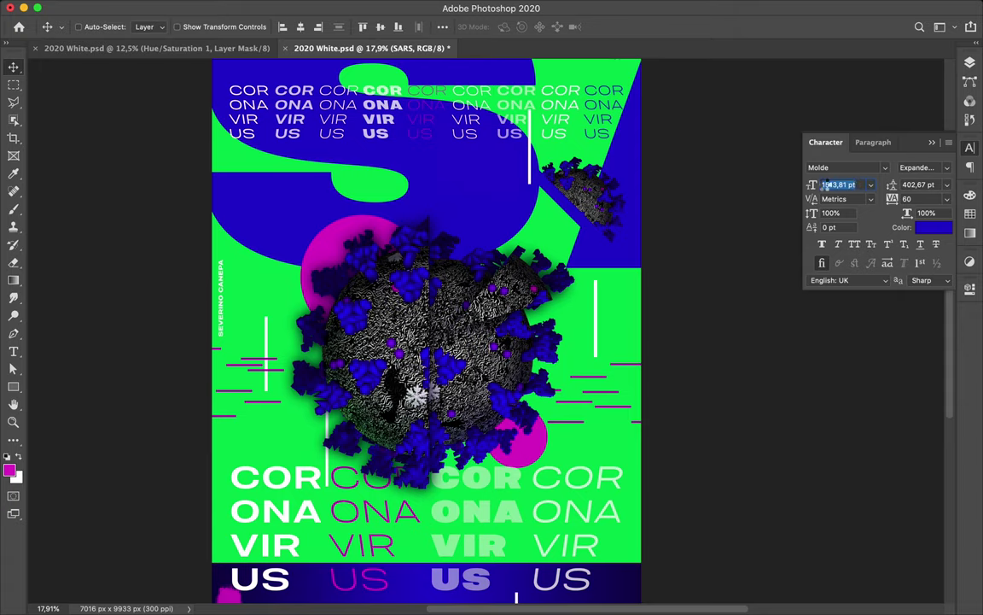
{"action": "key", "text": "Return"}
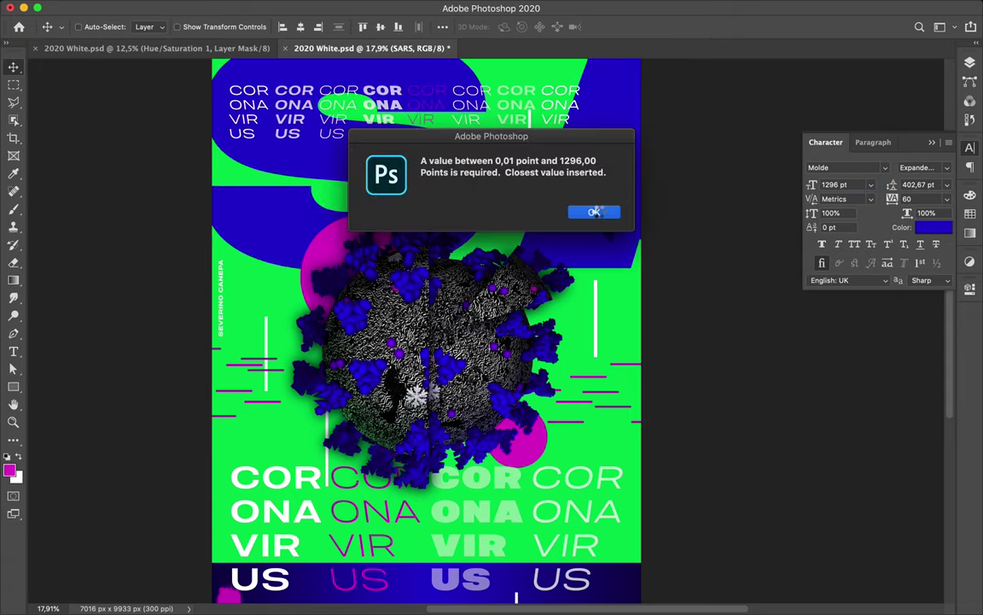
{"action": "left_click", "coordinate": [595, 212]}
{"action": "type", "text": "00"}
{"action": "key", "text": "Return"}
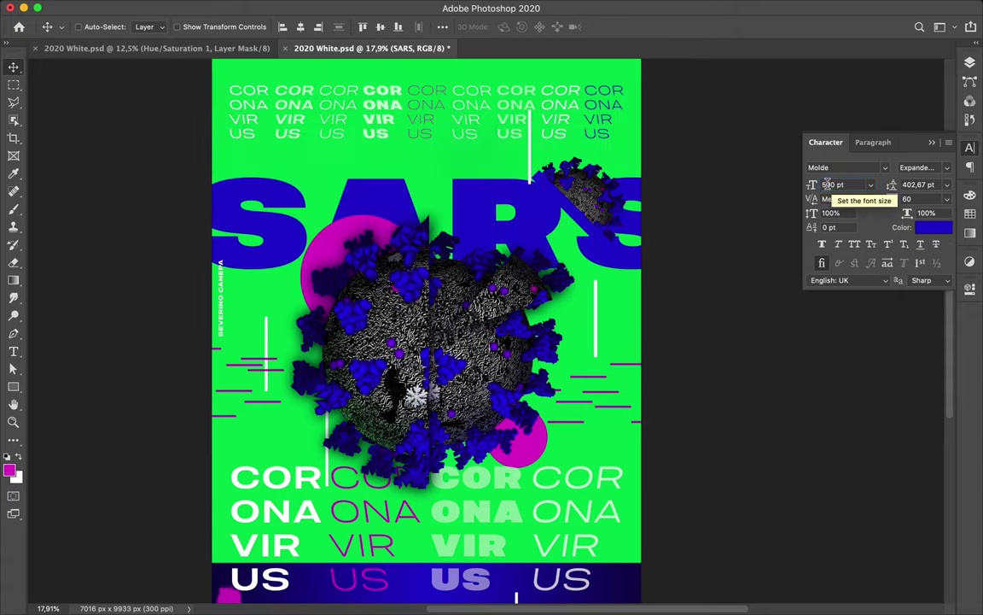
{"action": "type", "text": "0"}
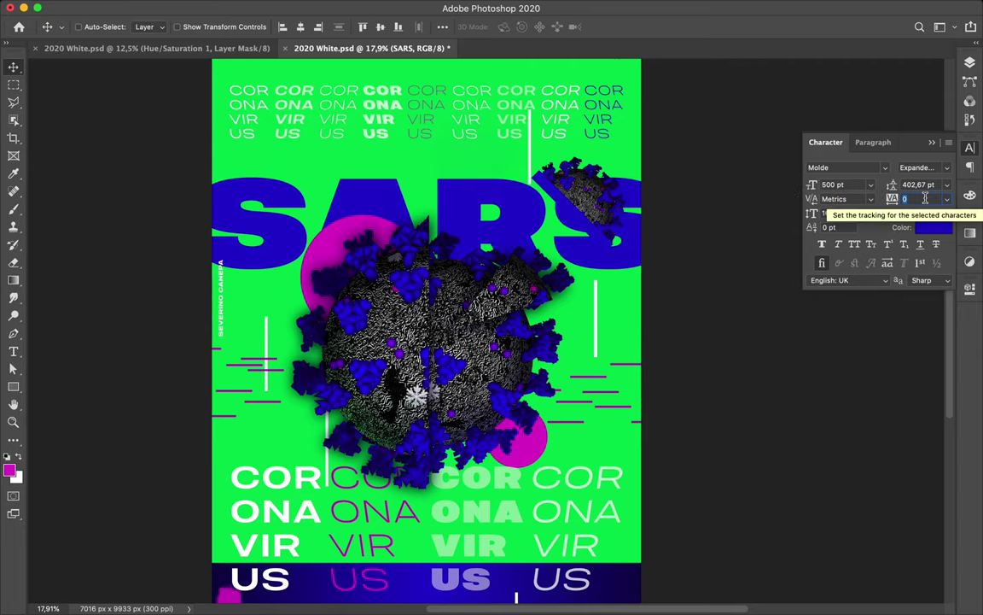
{"action": "key", "text": "Return"}
{"action": "left_click_drag", "start_coordinate": [465, 239], "coordinate": [470, 94]}
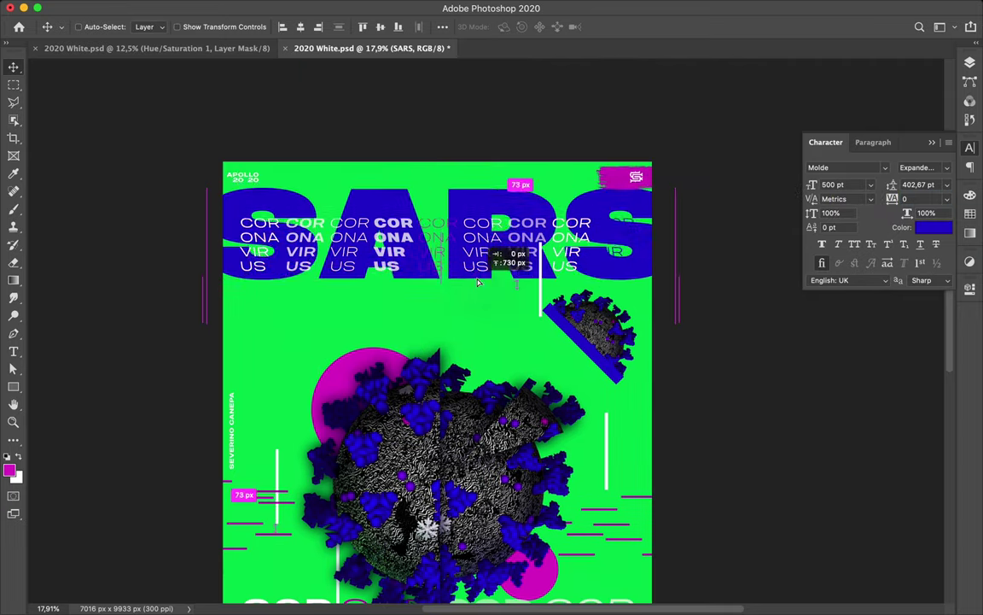
Move the small diagonal virus up to the top right.
{"action": "scroll", "coordinate": [512, 266], "scroll_direction": "up", "scroll_amount": 2}
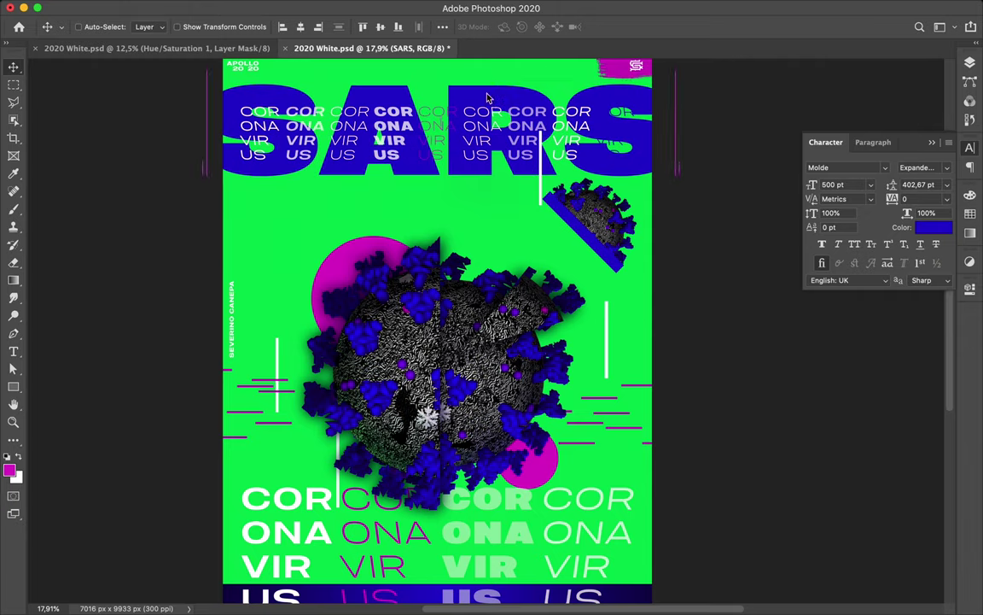
{"action": "scroll", "coordinate": [512, 267], "scroll_direction": "right", "scroll_amount": 5}
{"action": "left_click", "coordinate": [512, 266], "text": "ctrl"}
{"action": "left_click_drag", "start_coordinate": [551, 236], "coordinate": [573, 191]}
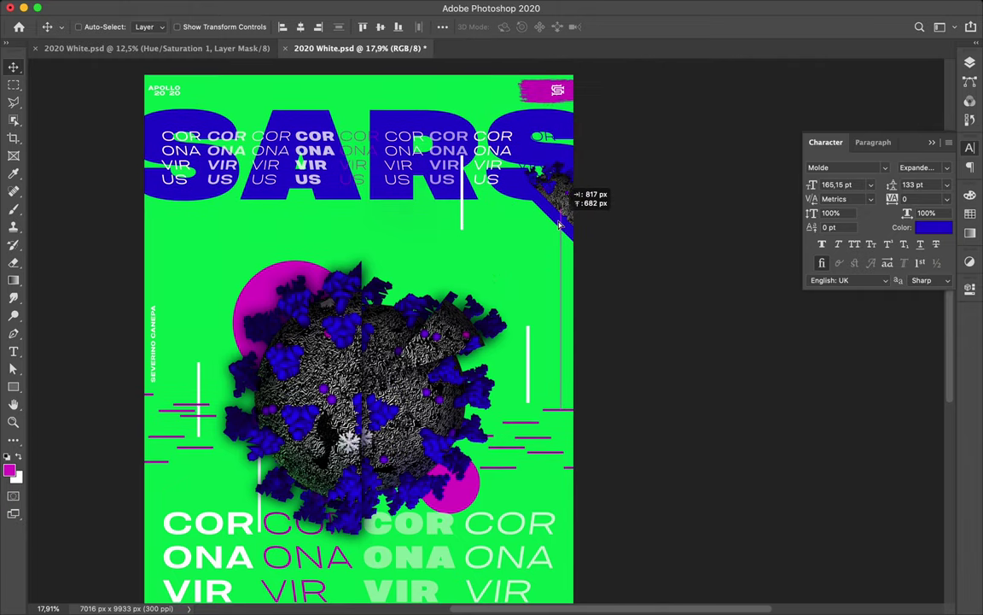
{"action": "scroll", "coordinate": [573, 191], "scroll_direction": "down", "scroll_amount": 3}
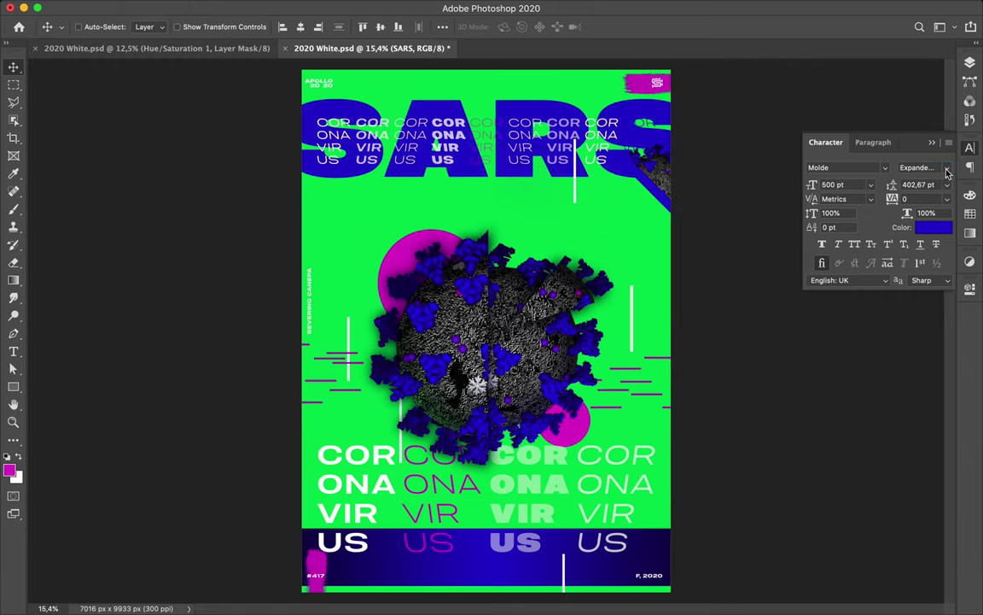
Place another white line above the virus.
{"action": "left_click", "coordinate": [917, 167]}
{"action": "left_click", "coordinate": [489, 317], "text": "super"}
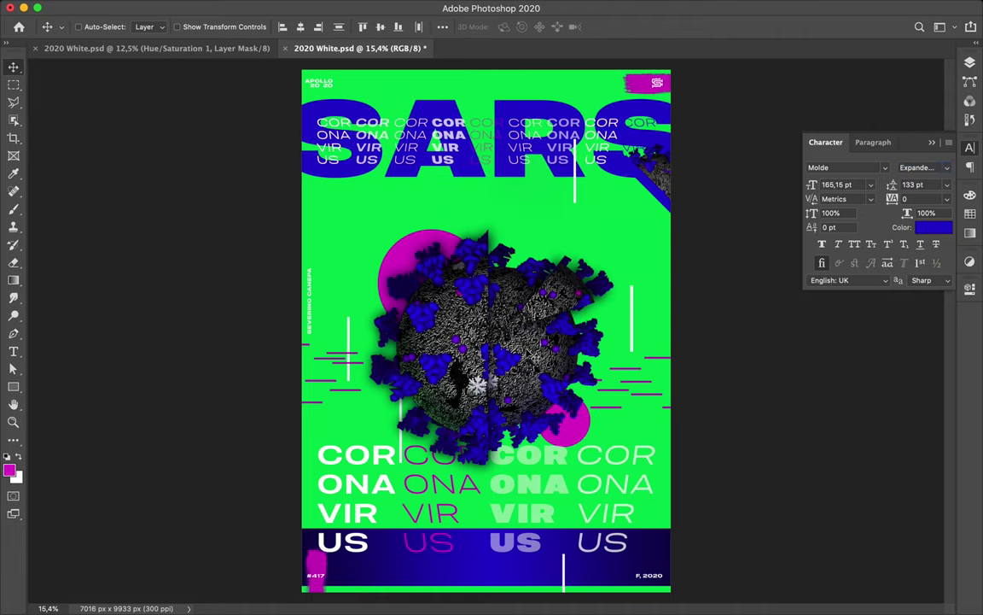
{"action": "scroll", "coordinate": [563, 207], "scroll_direction": "down", "scroll_amount": 2}
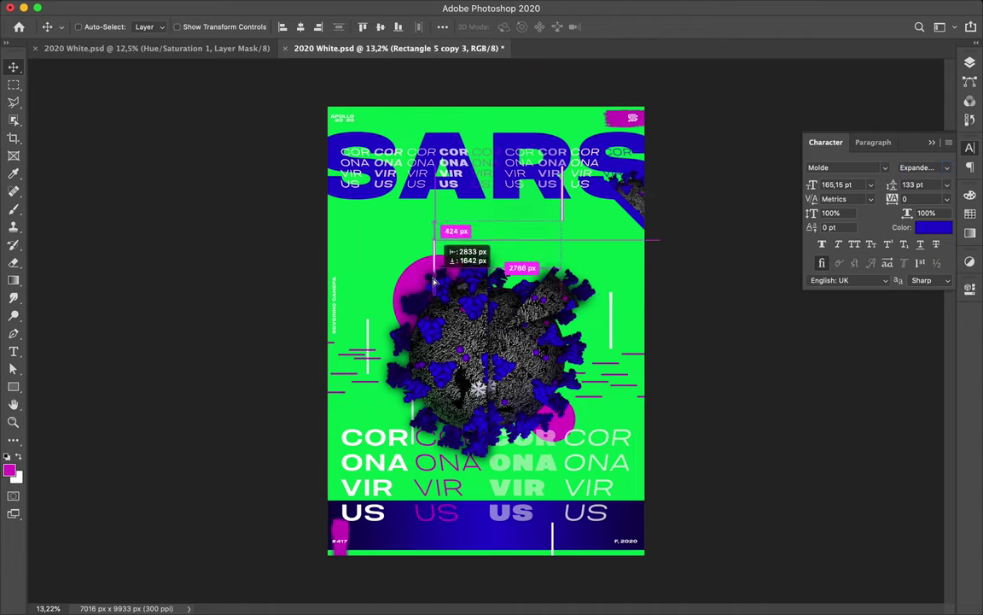
{"action": "left_click_drag", "start_coordinate": [563, 208], "coordinate": [412, 117]}
Move the bottom text block and blue band lower and shorten the band slightly.
{"action": "left_click", "coordinate": [539, 452]}
{"action": "left_click", "coordinate": [452, 466], "text": "shift"}
{"action": "left_click_drag", "start_coordinate": [516, 510], "coordinate": [504, 553]}
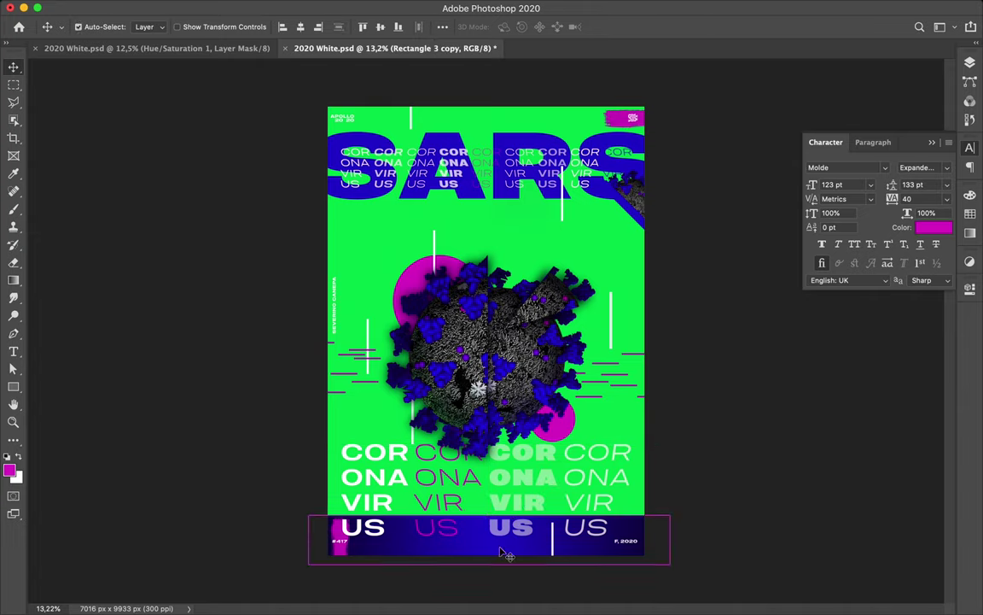
{"action": "left_click_drag", "start_coordinate": [503, 553], "coordinate": [503, 549]}
{"action": "key", "text": "Return"}
Nudge the main virus artwork slightly lower and save the poster.
{"action": "left_click", "coordinate": [466, 362], "text": "ctrl"}
{"action": "left_click", "coordinate": [430, 314], "text": "ctrl+shift"}
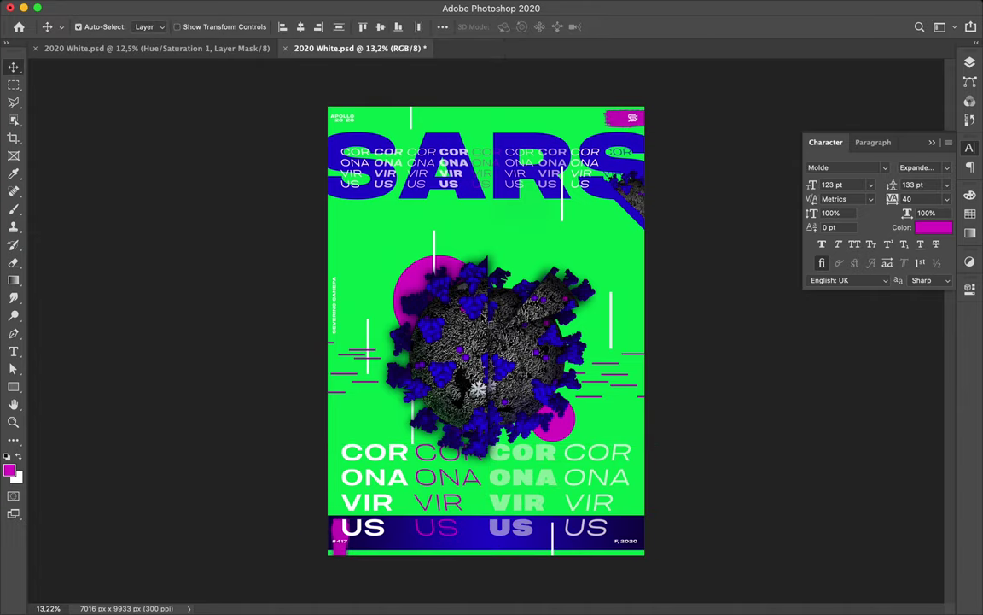
{"action": "left_click_drag", "start_coordinate": [484, 318], "coordinate": [485, 330]}
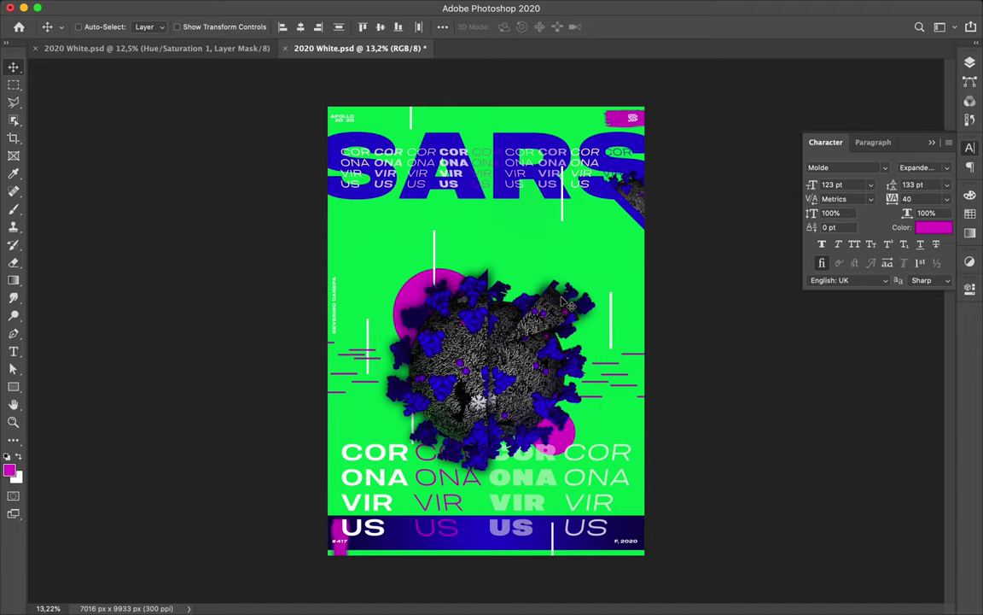
{"action": "scroll", "coordinate": [566, 303], "scroll_direction": "down", "scroll_amount": 1}
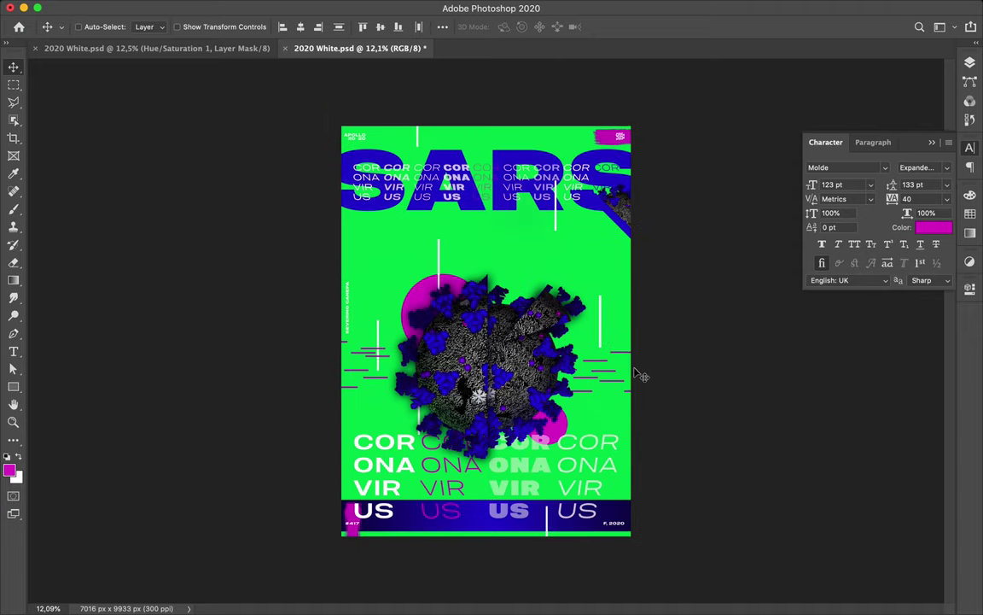
{"action": "key", "text": "ctrl+s"}
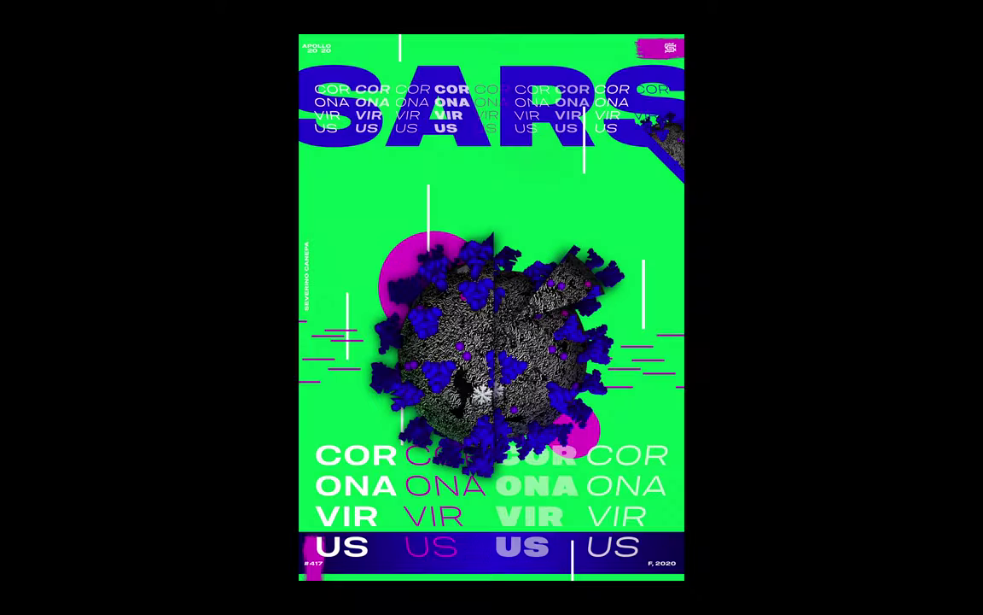